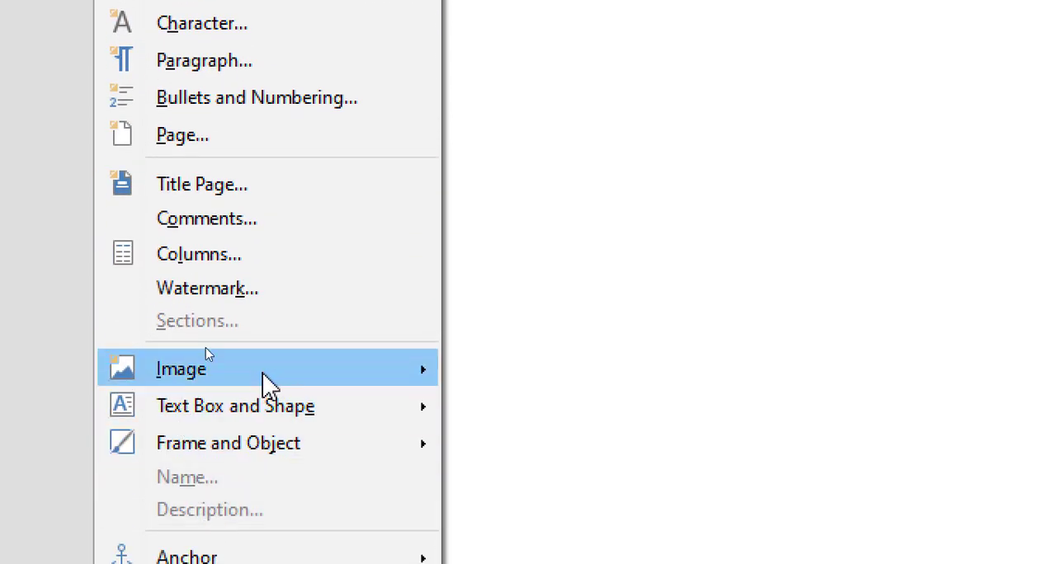
pyautogui.moveTo(264, 381)
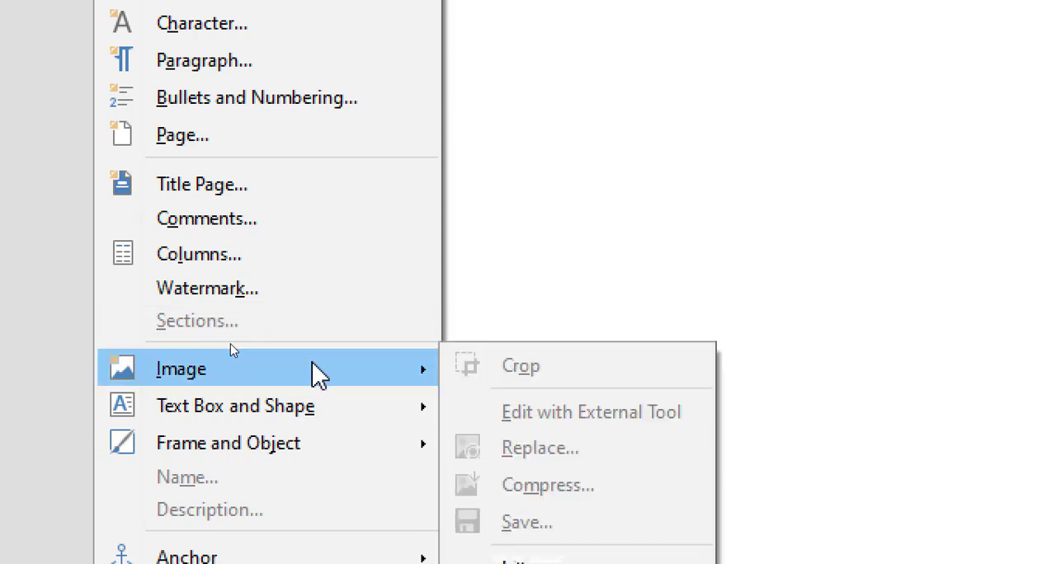
pyautogui.click(524, 262)
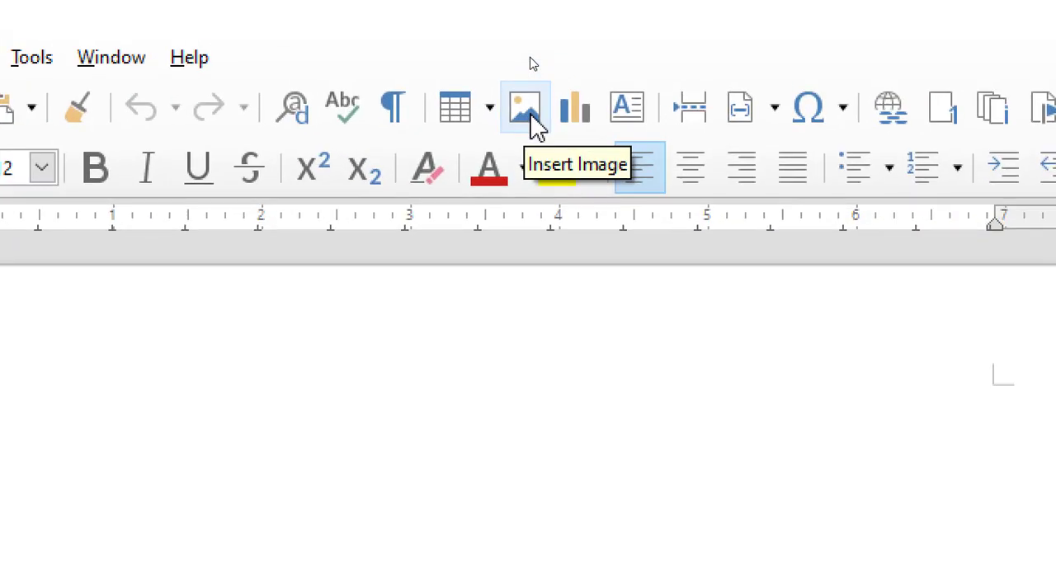
# - Insert the blue-background portrait photo from the sound folder and move it to about 1.70 / 0.22 on the page
pyautogui.click(531, 116)
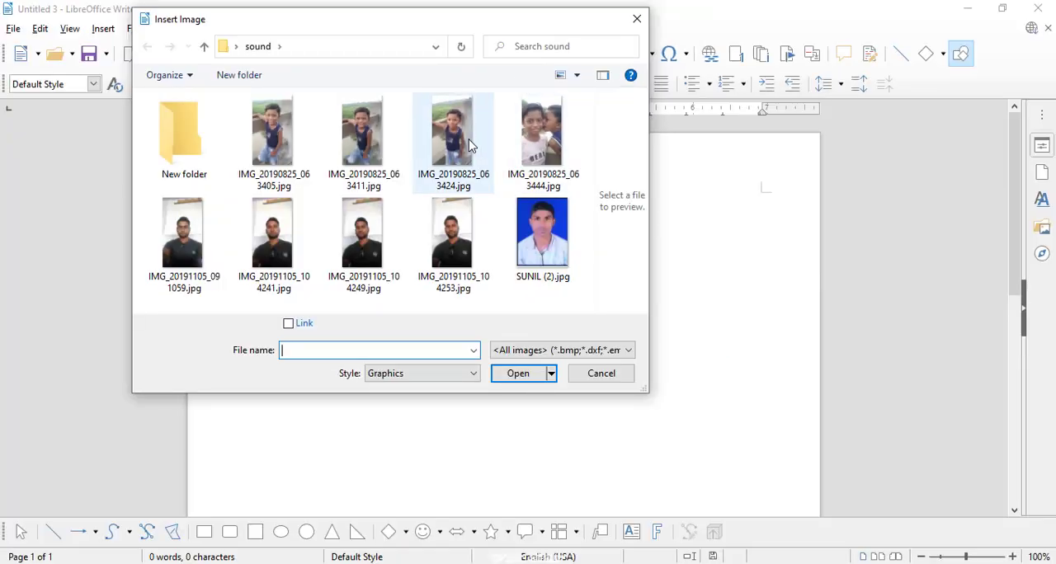
pyautogui.click(384, 146)
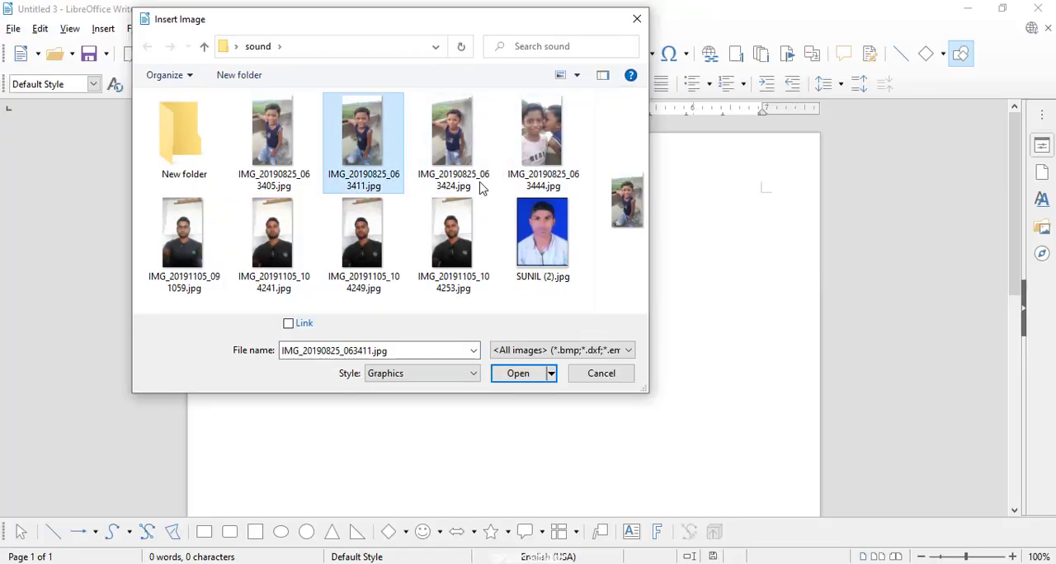
pyautogui.click(566, 226)
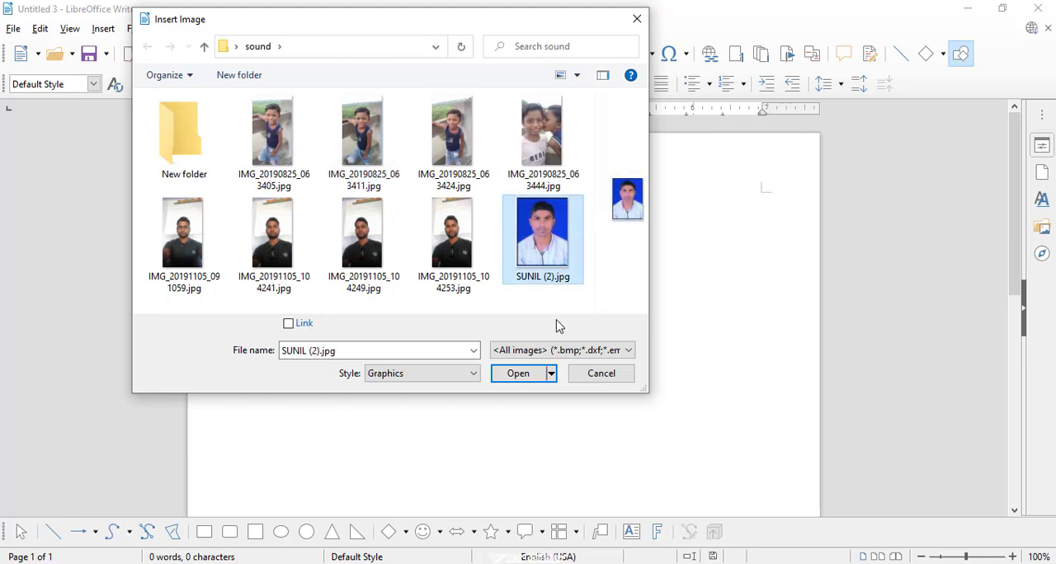
pyautogui.click(518, 373)
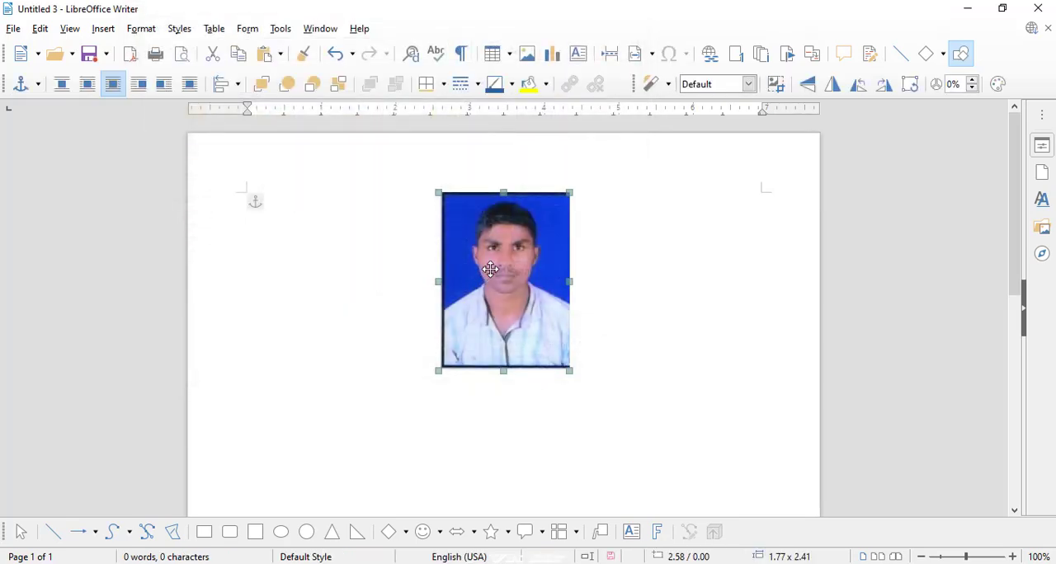
pyautogui.moveTo(490, 268); pyautogui.dragTo(426, 285)
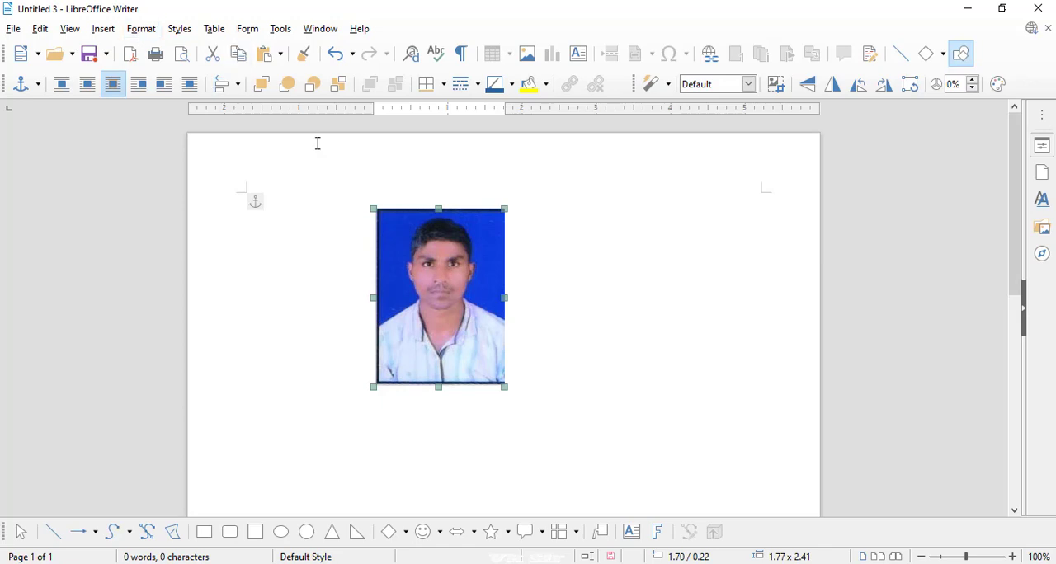
# - Crop the portrait inward from its upper-right and lower-left corners to trim off the dark border
pyautogui.click(144, 31)
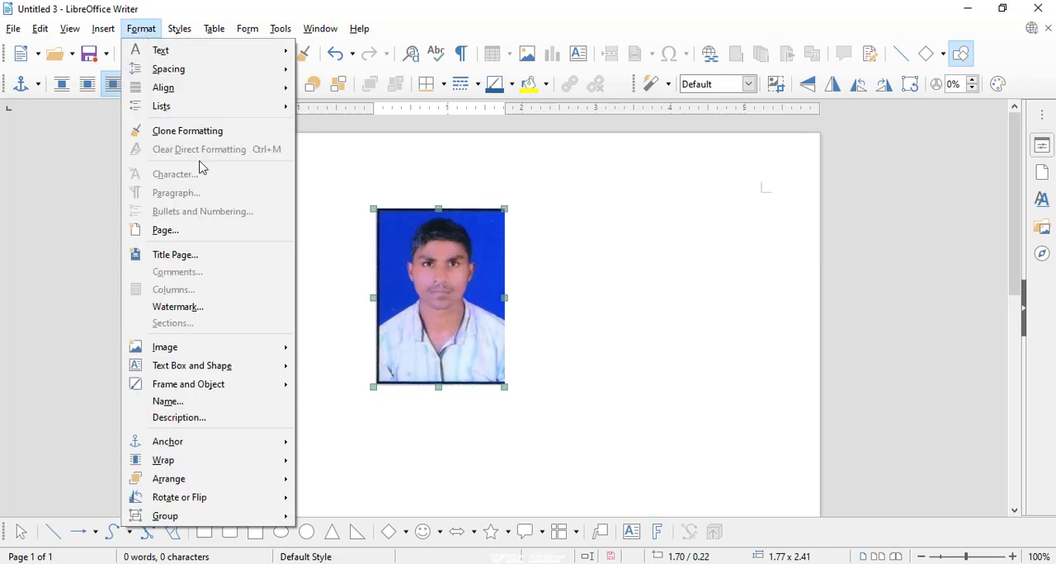
pyautogui.moveTo(220, 348)
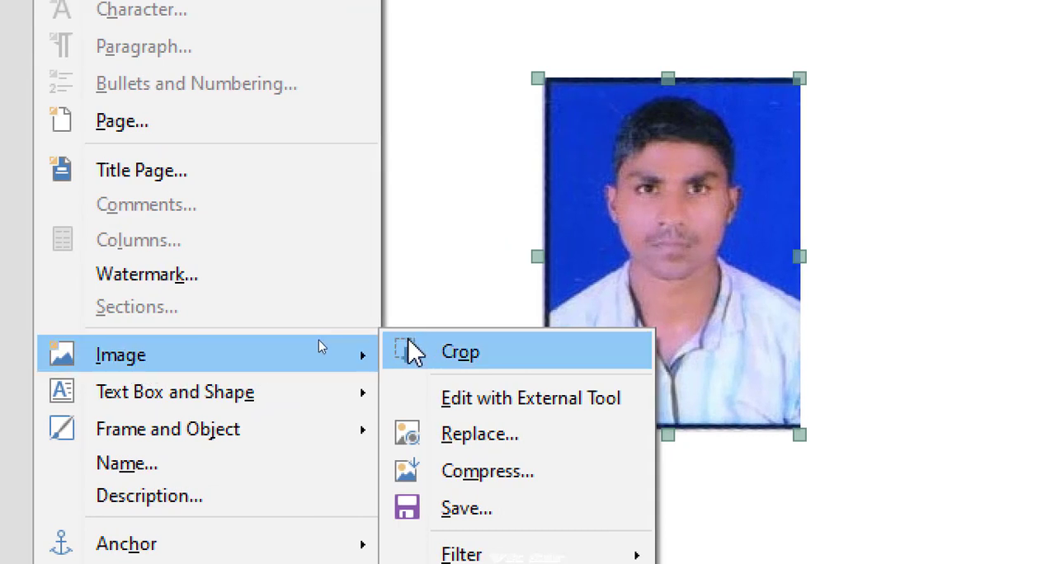
pyautogui.click(472, 363)
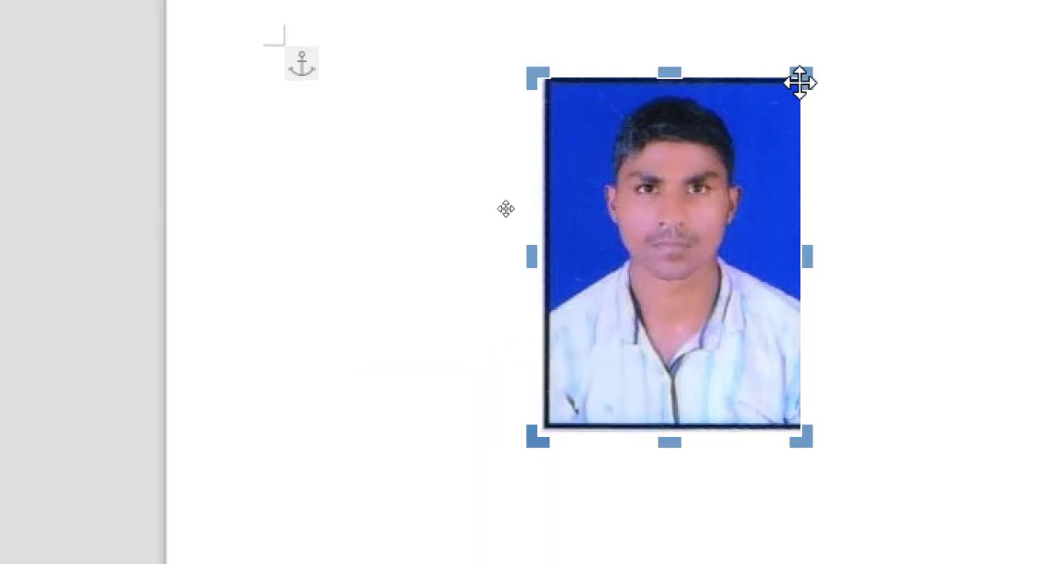
pyautogui.moveTo(795, 85)
pyautogui.mouseDown()
pyautogui.moveTo(747, 139)
pyautogui.moveTo(816, 78)
pyautogui.moveTo(789, 110)
pyautogui.moveTo(815, 75)
pyautogui.moveTo(787, 97)
pyautogui.moveTo(797, 91)
pyautogui.mouseUp()
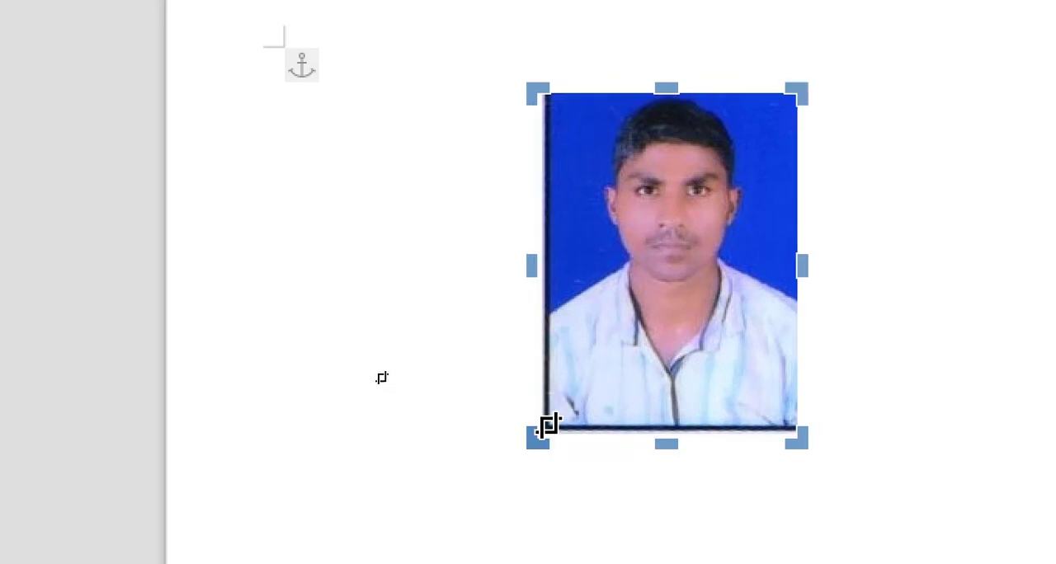
pyautogui.moveTo(545, 426); pyautogui.dragTo(561, 403)
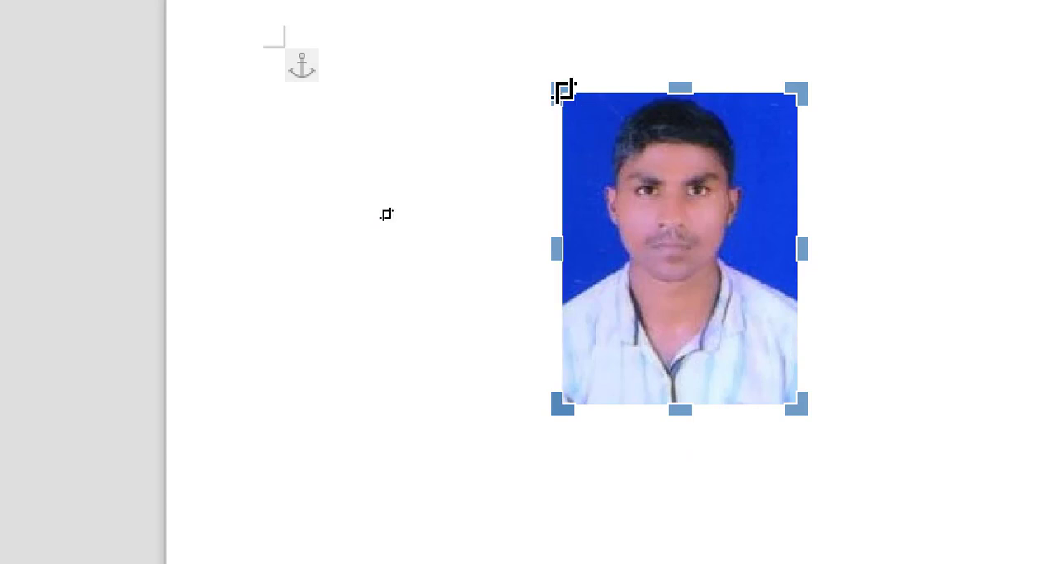
# - Extend the crop area outward past the portrait's upper-left and upper-right corners, to about 2.55 x 2.28 overall
pyautogui.moveTo(561, 91); pyautogui.dragTo(495, 73)
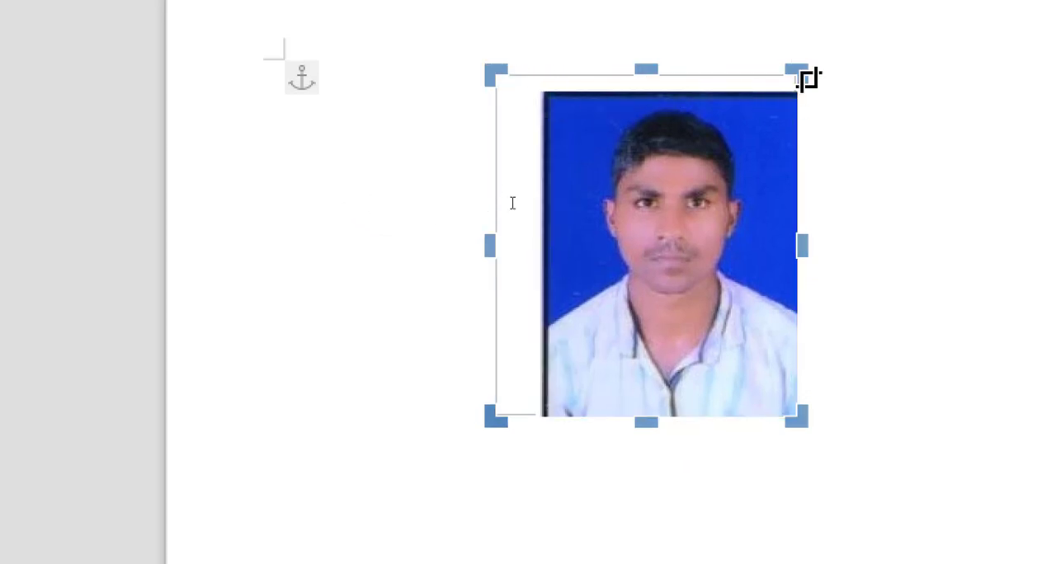
pyautogui.moveTo(805, 76); pyautogui.dragTo(842, 80)
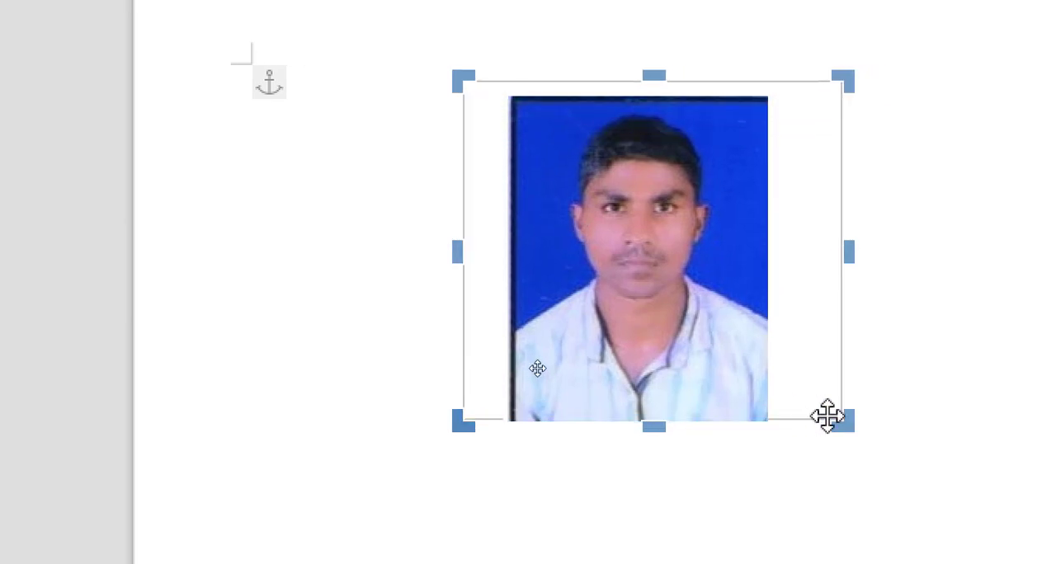
pyautogui.moveTo(832, 416); pyautogui.dragTo(839, 443)
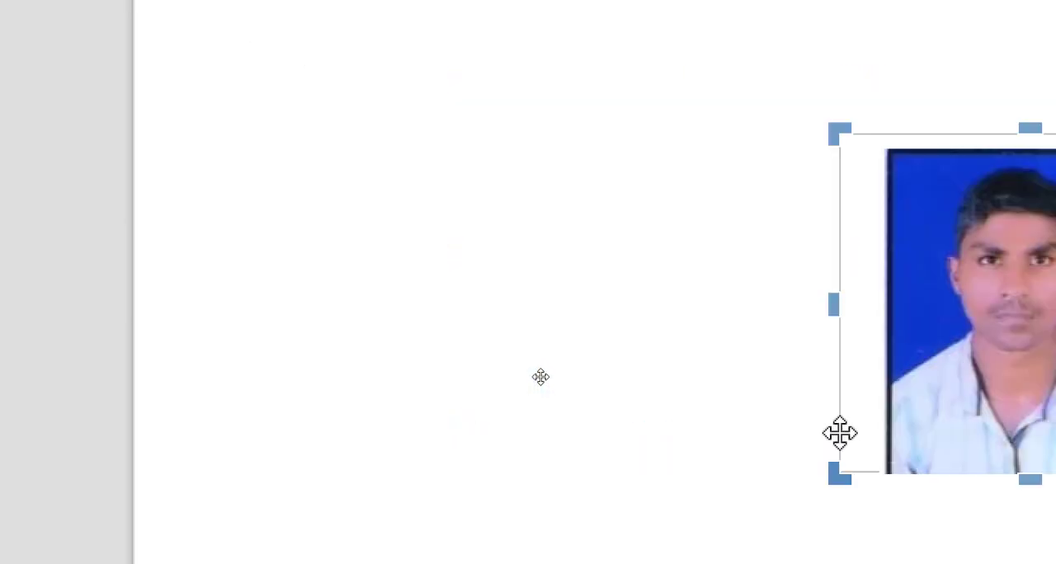
# - Finish cropping, move the portrait back up to about 1.58 / 0.25, and stretch it horizontally to about 2.97 wide
pyautogui.moveTo(915, 331); pyautogui.dragTo(487, 259)
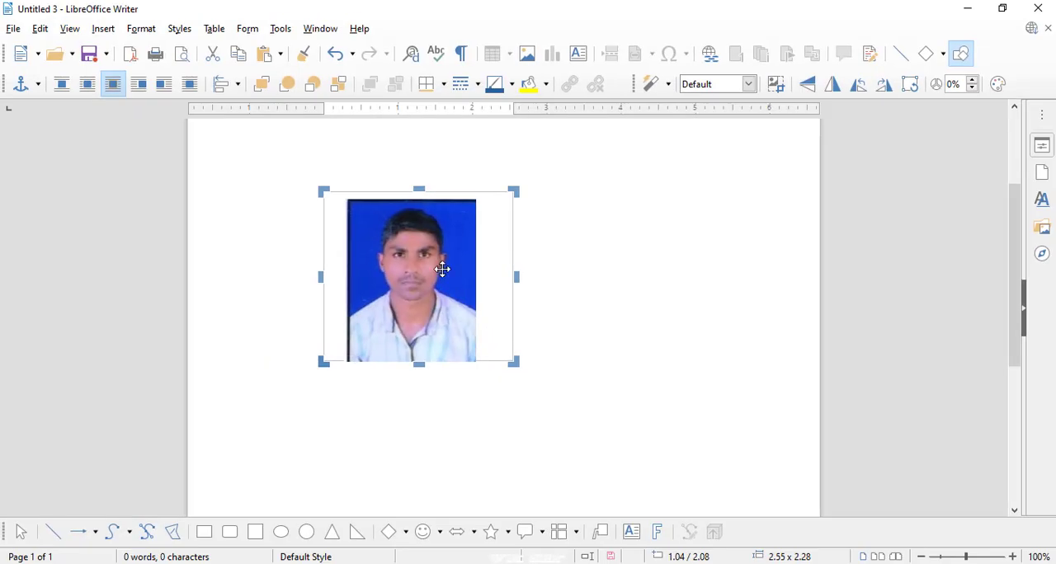
pyautogui.click(296, 151)
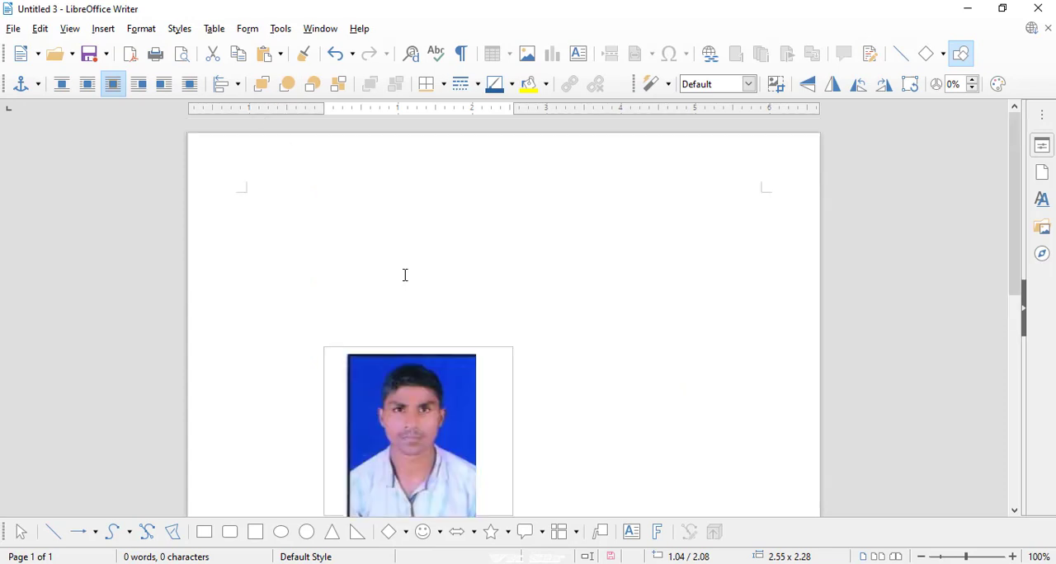
pyautogui.moveTo(448, 384); pyautogui.dragTo(472, 252)
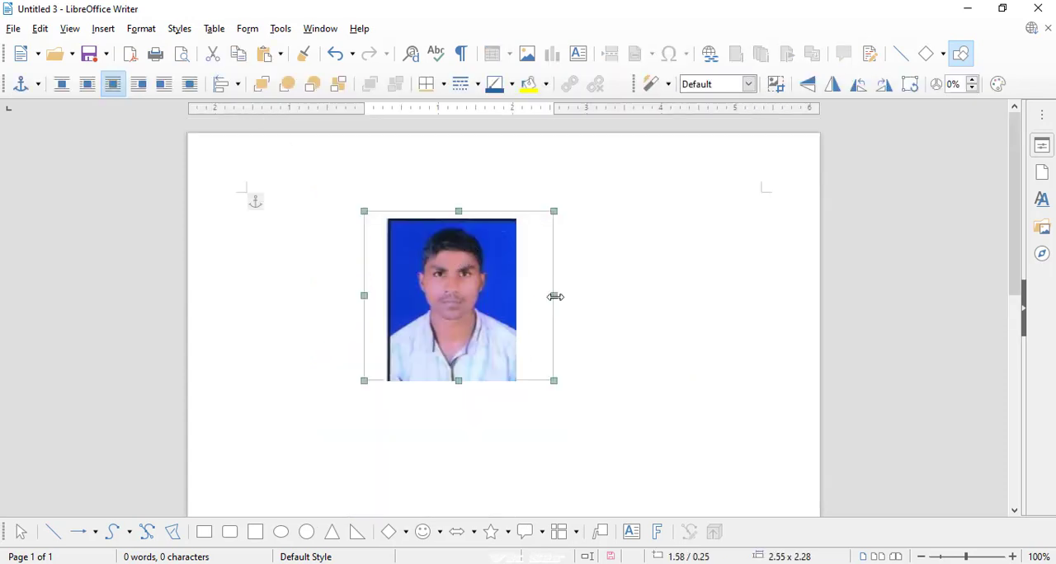
pyautogui.moveTo(554, 296); pyautogui.dragTo(585, 296)
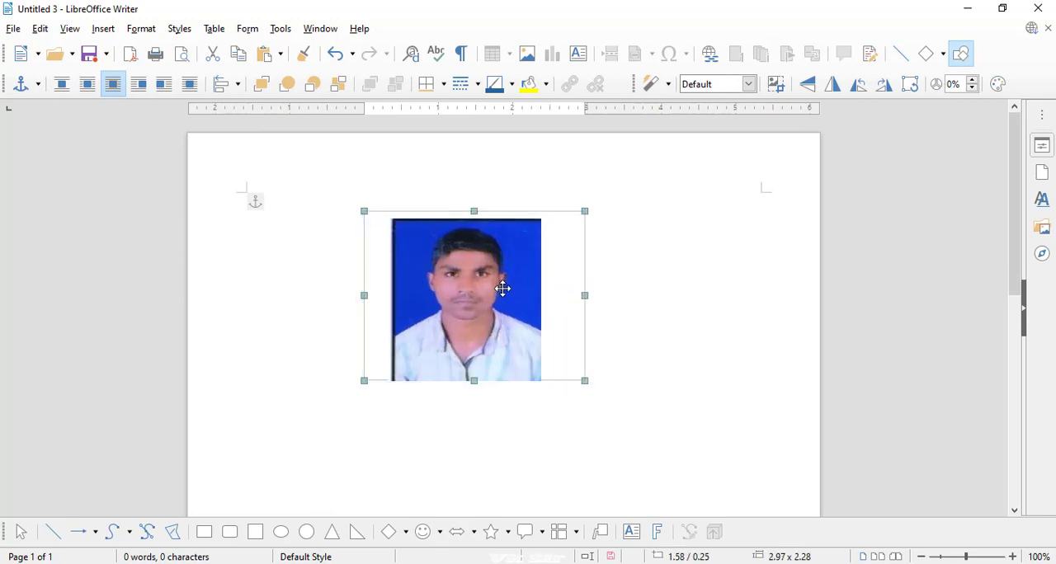
# - Crop the blank side margins off the portrait, to about 1.99 x 2.20, and move it to about 1.65 / 0.37
pyautogui.click(138, 30)
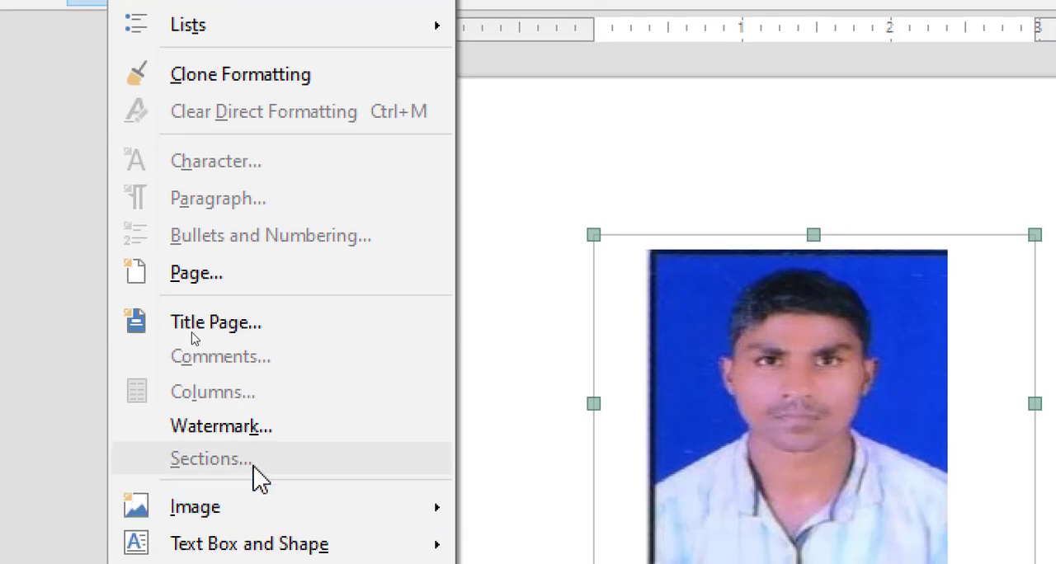
pyautogui.moveTo(245, 514)
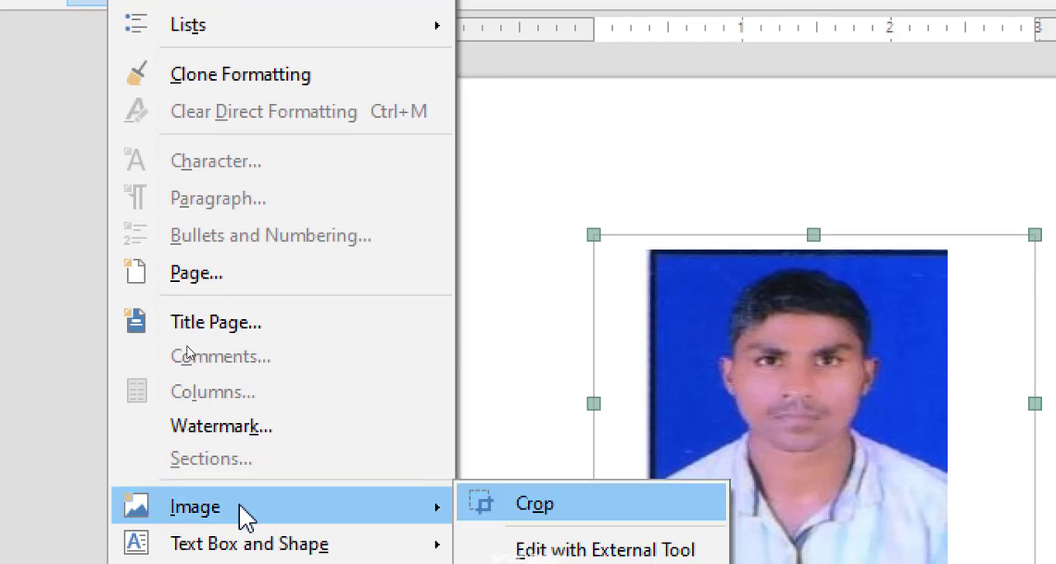
pyautogui.click(482, 509)
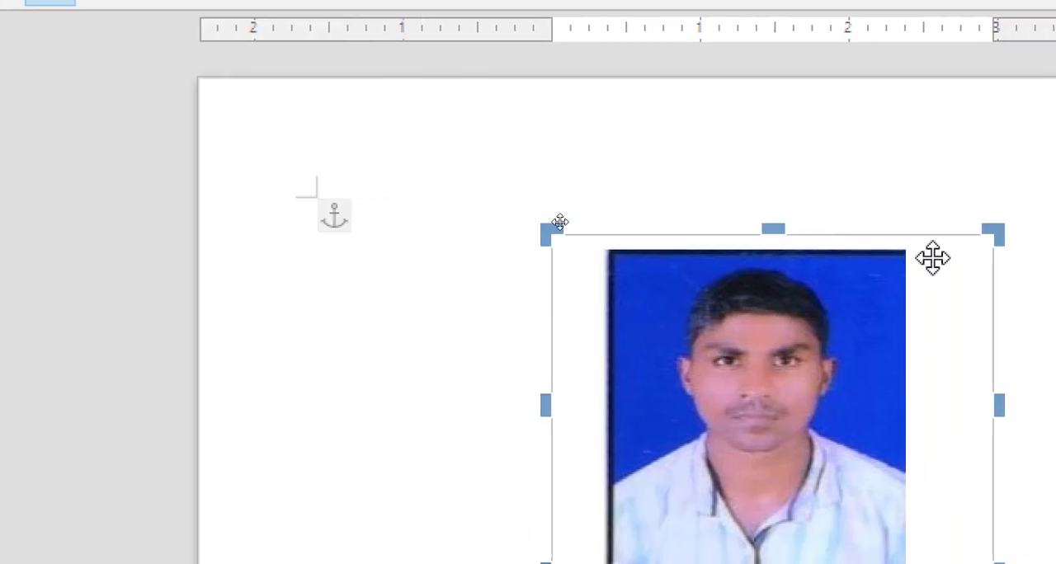
pyautogui.moveTo(921, 234); pyautogui.dragTo(840, 246)
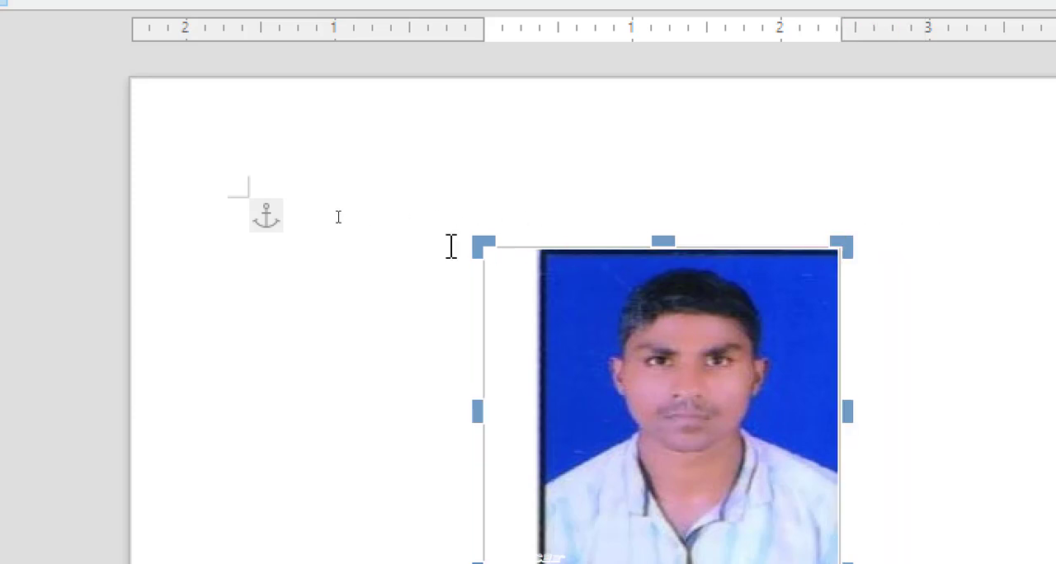
pyautogui.moveTo(483, 245); pyautogui.dragTo(544, 250)
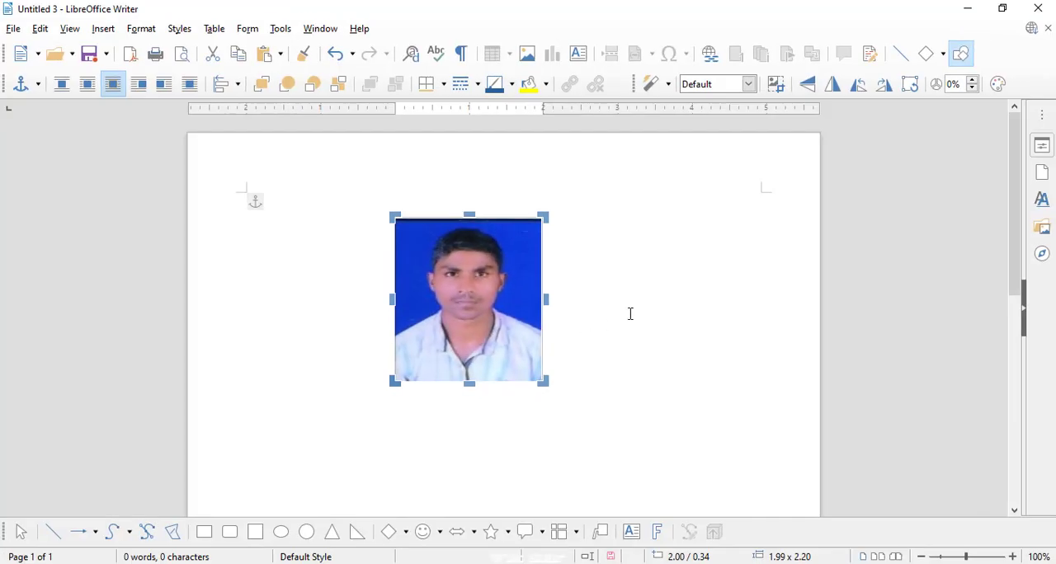
pyautogui.click(630, 314)
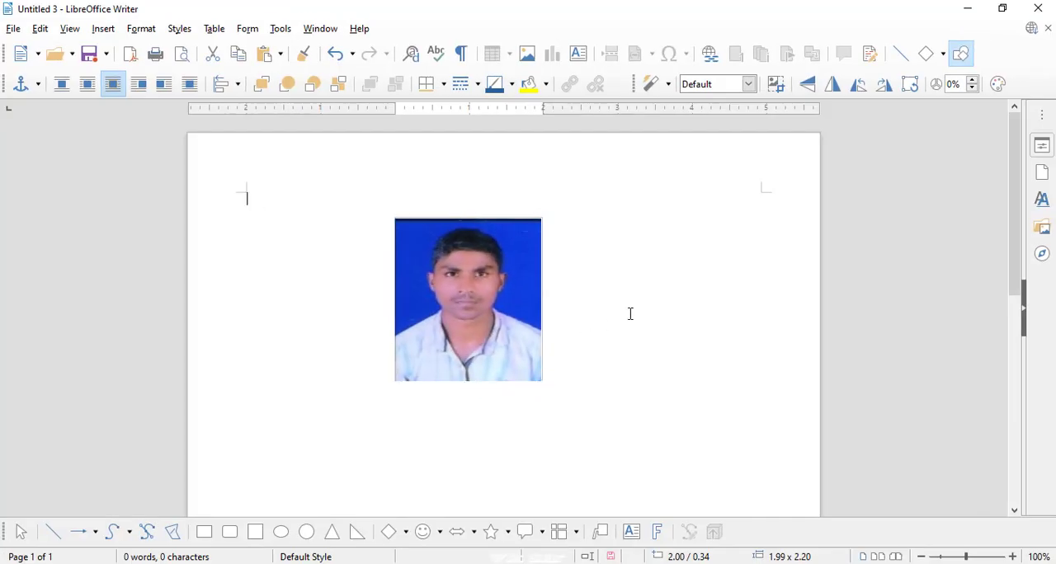
pyautogui.click(514, 294)
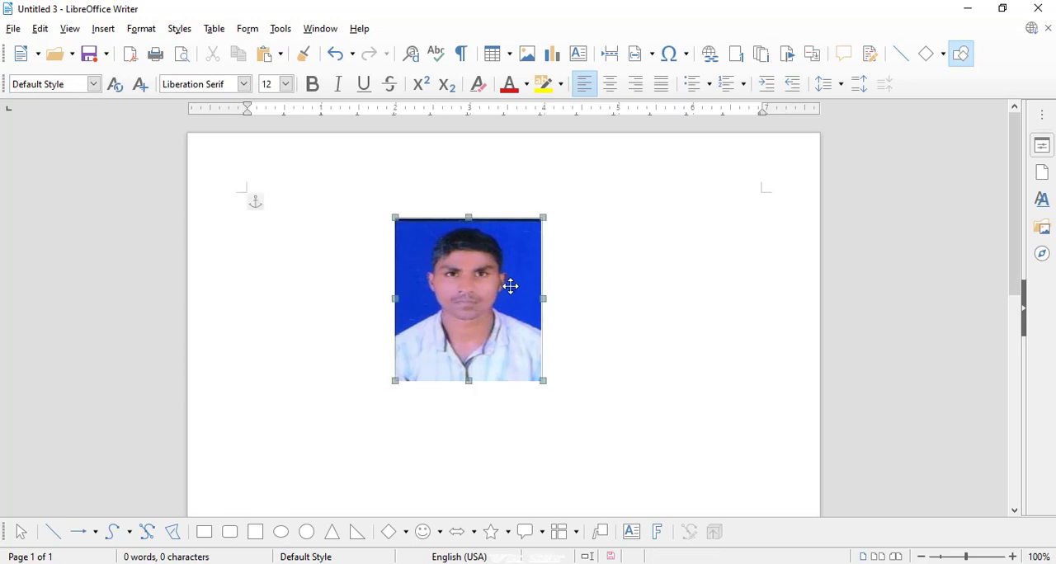
pyautogui.moveTo(508, 285); pyautogui.dragTo(485, 287)
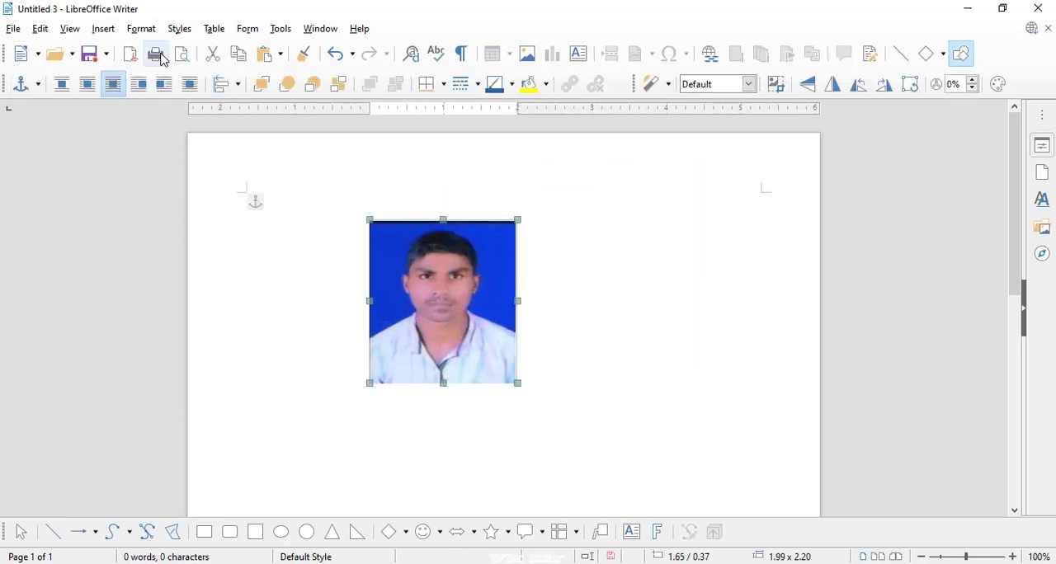
# - Open the portrait for editing with the external tool, view it in Photos, and close it to return to the document
pyautogui.click(141, 29)
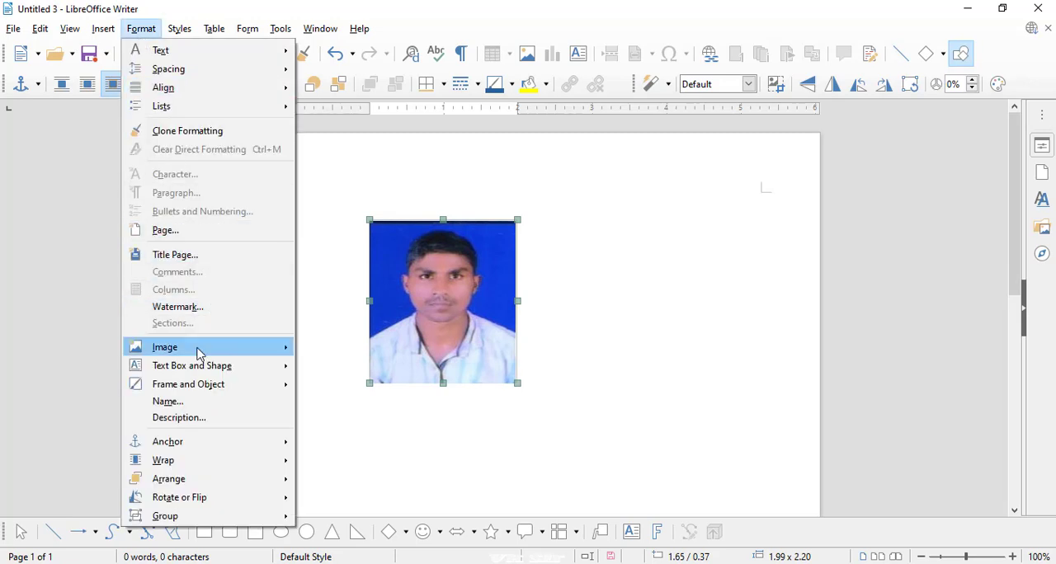
pyautogui.moveTo(198, 353)
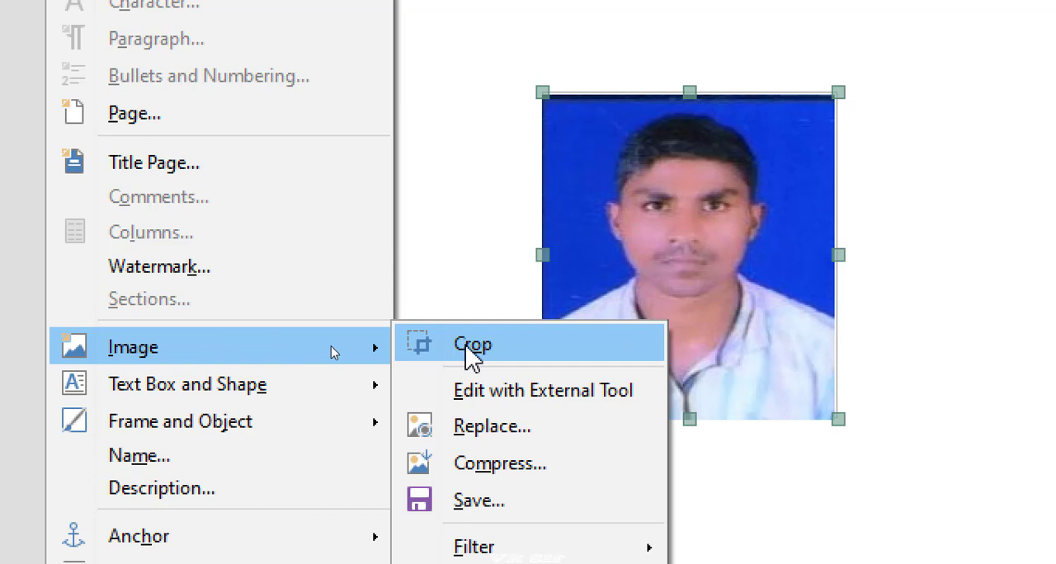
pyautogui.click(530, 393)
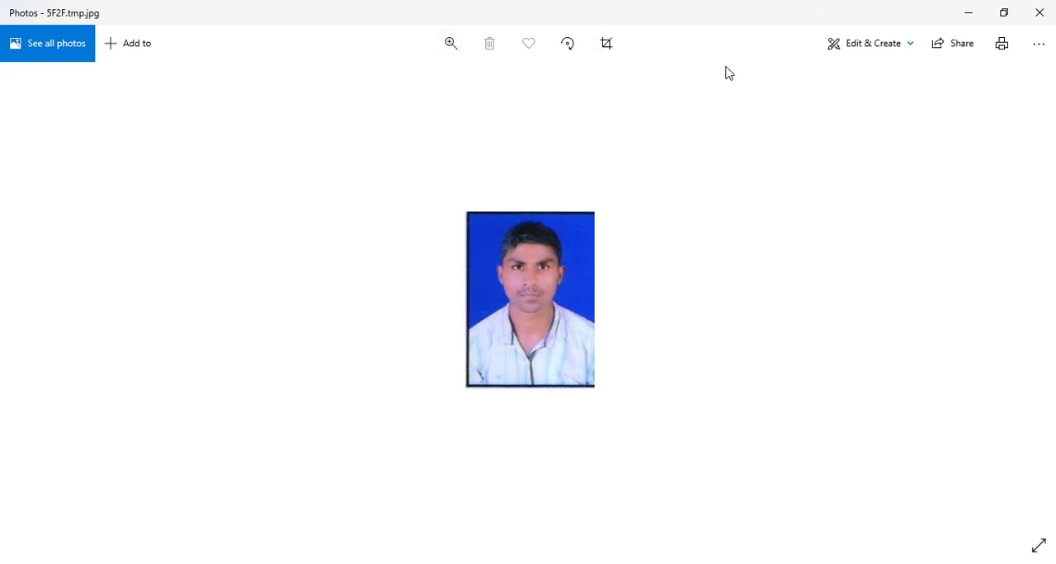
pyautogui.click(1038, 14)
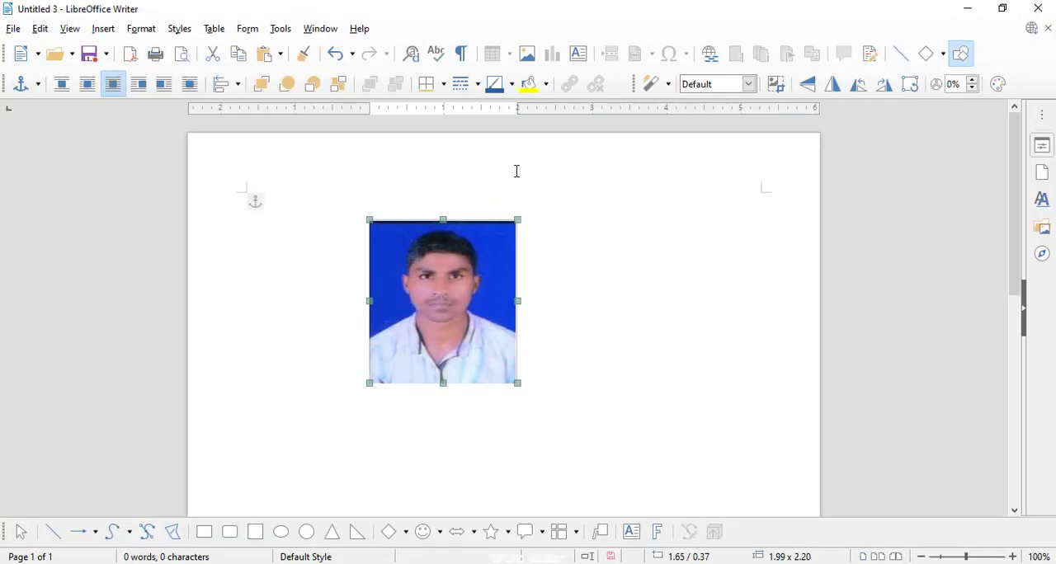
# - Replace the portrait with IMG_20190825_063411.jpg from the sound folder and narrow the new photo to about 1.80 wide
pyautogui.click(141, 31)
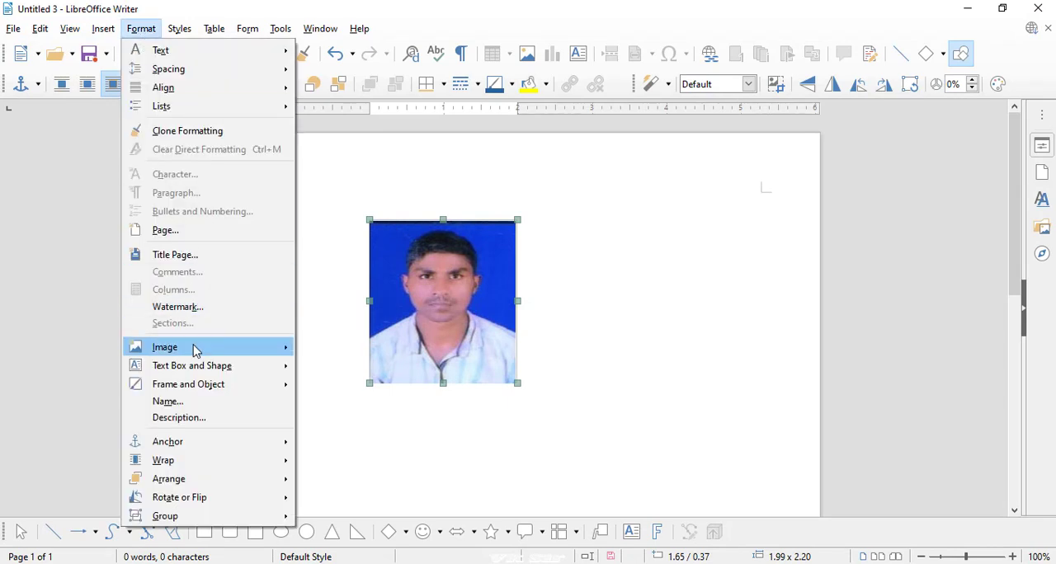
pyautogui.moveTo(195, 348)
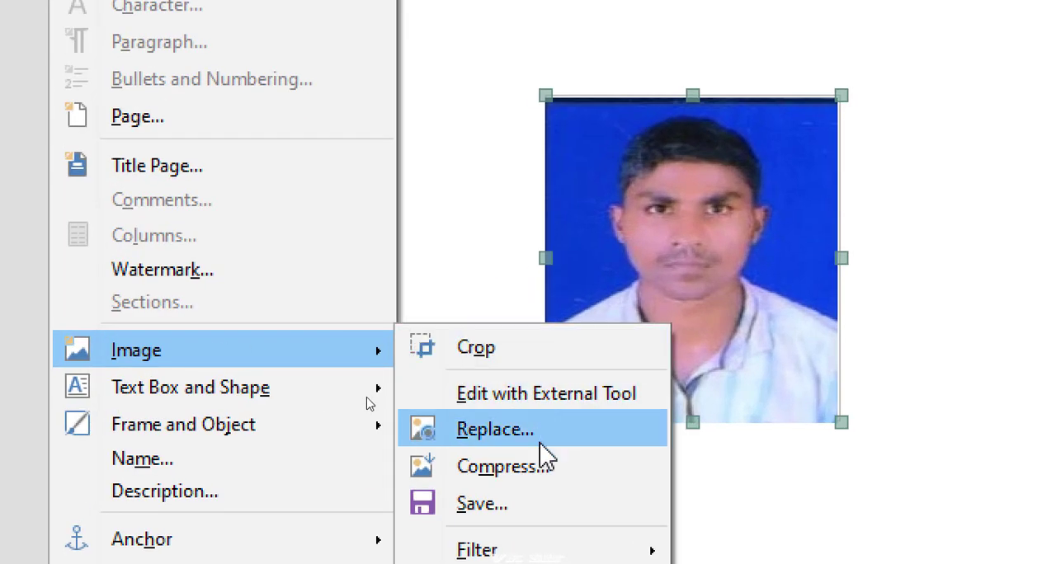
pyautogui.click(518, 439)
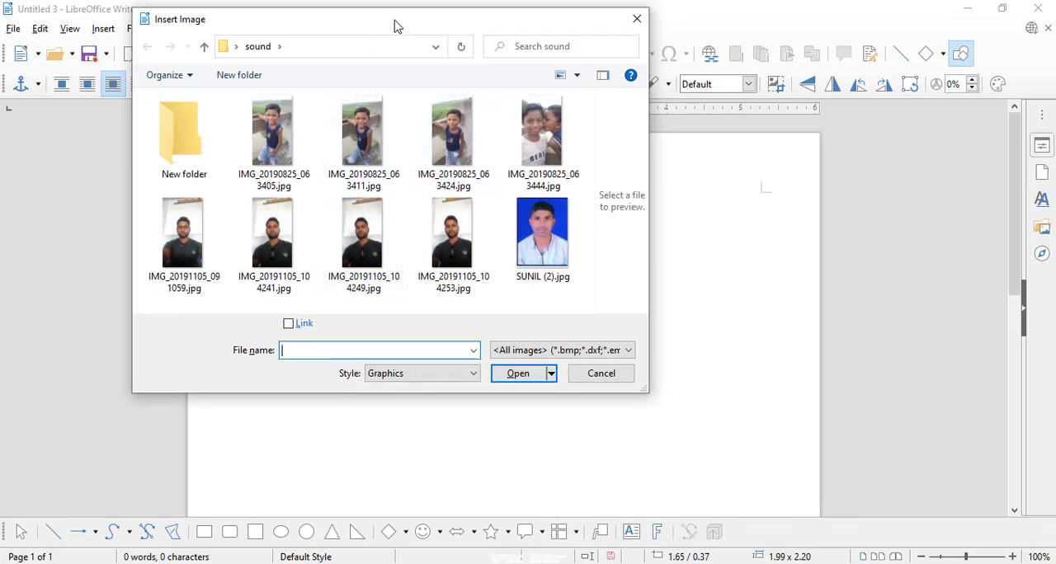
pyautogui.moveTo(397, 27); pyautogui.dragTo(693, 49)
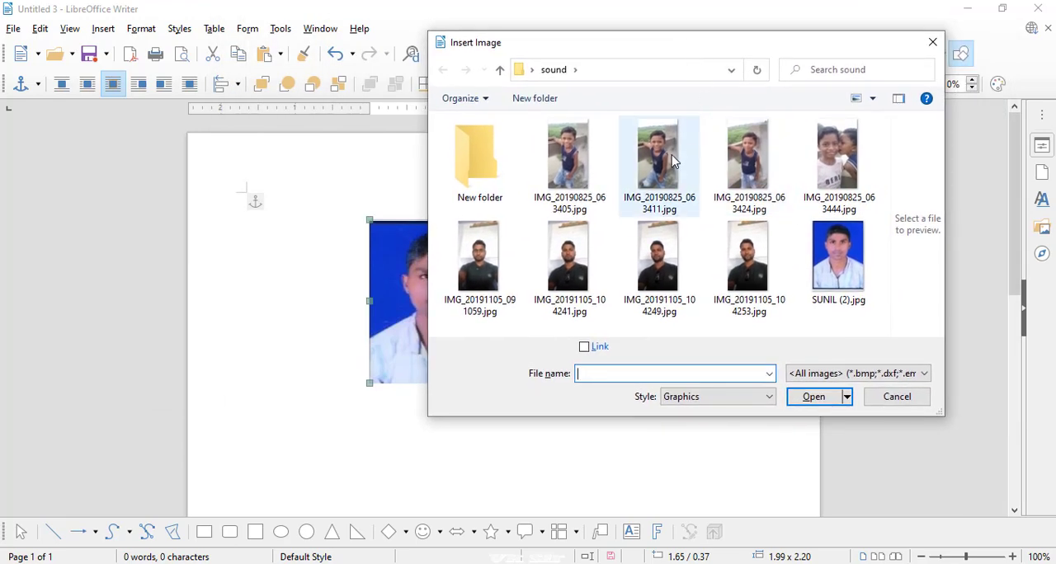
pyautogui.click(693, 158)
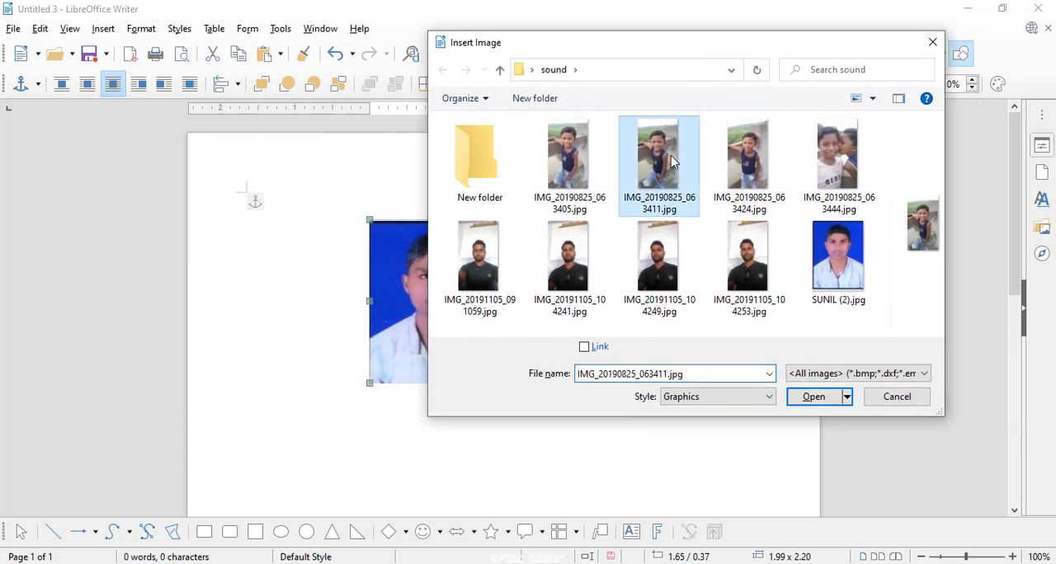
pyautogui.click(816, 396)
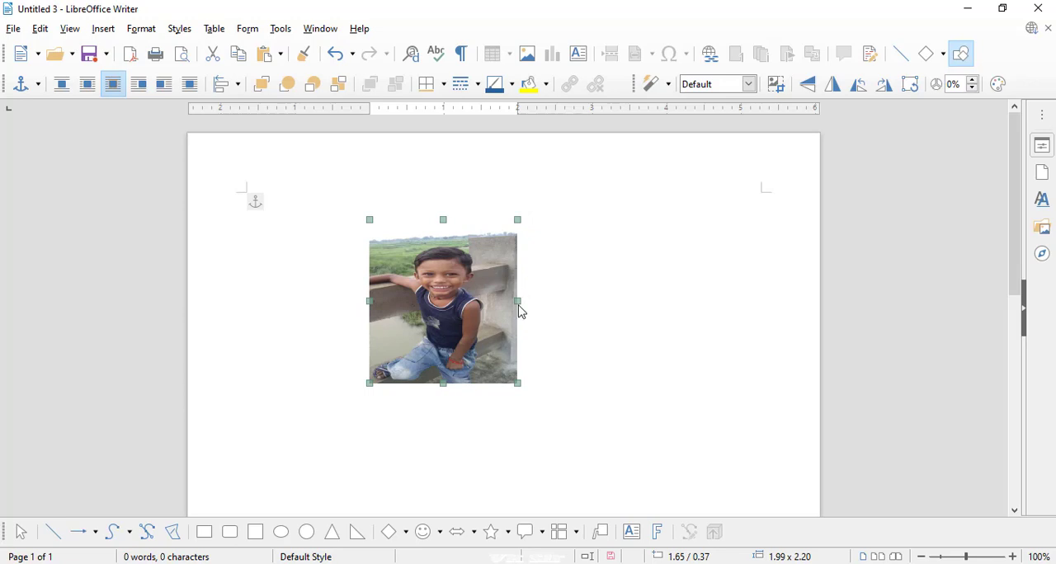
pyautogui.moveTo(518, 302); pyautogui.dragTo(504, 302)
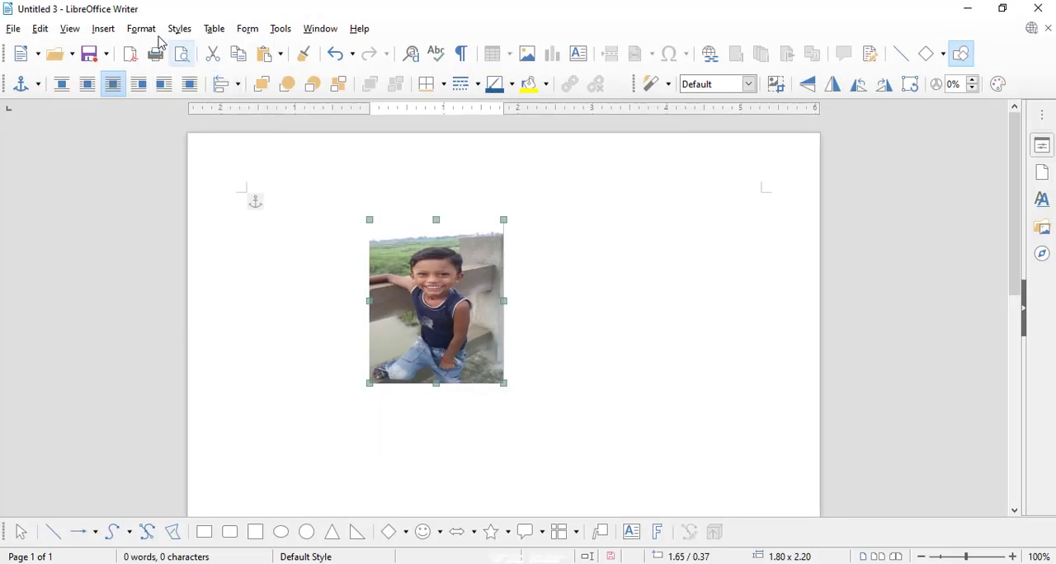
# - Compress the replaced photo with JPEG quality set to 70
pyautogui.click(141, 29)
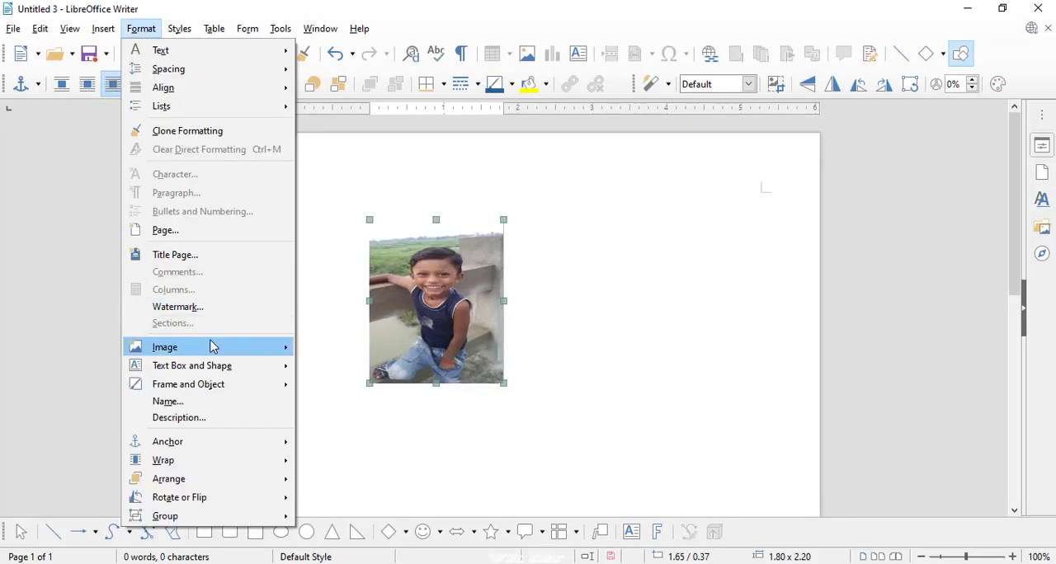
pyautogui.moveTo(212, 347)
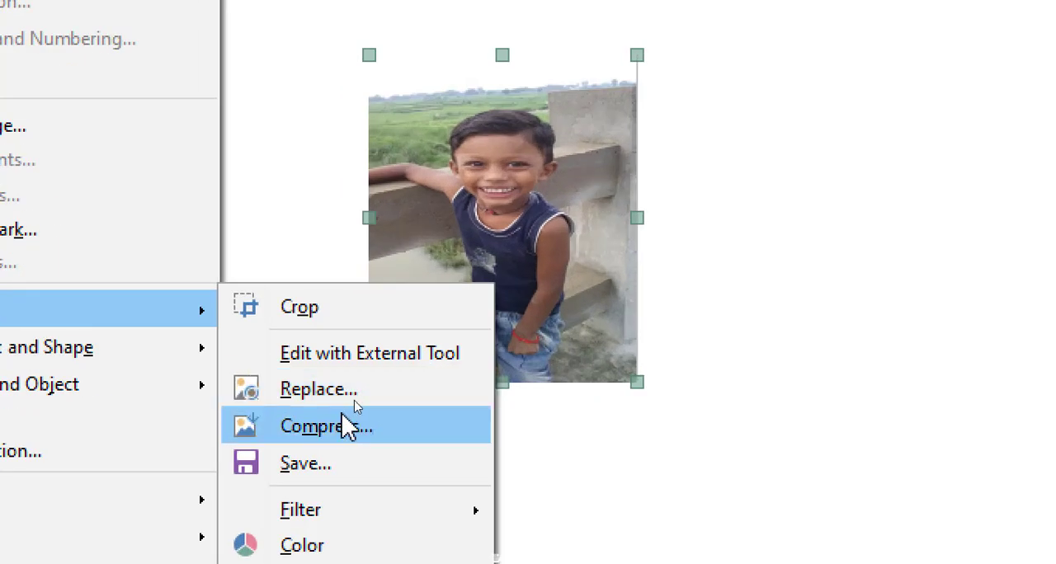
pyautogui.click(334, 437)
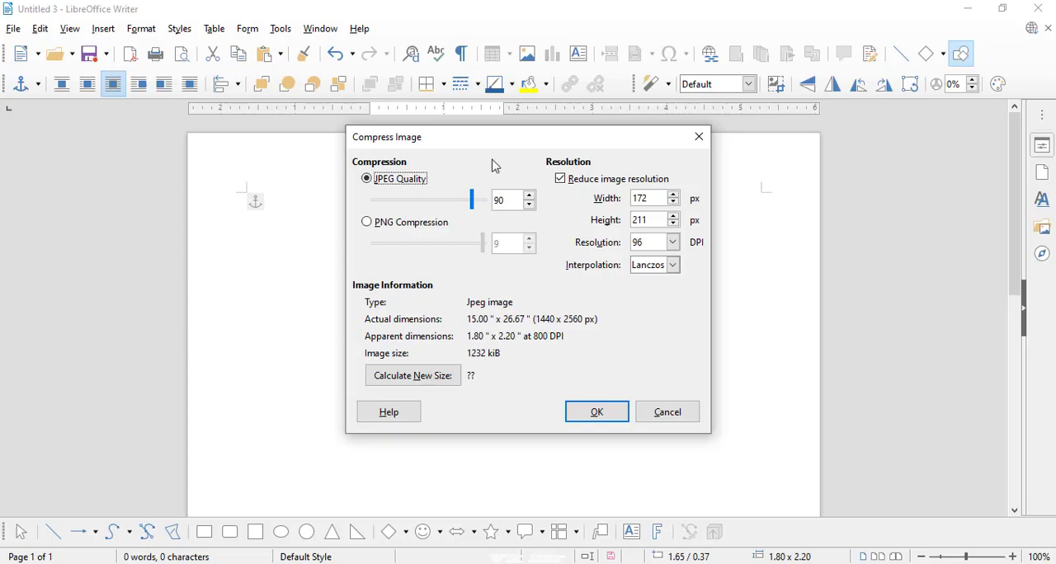
pyautogui.moveTo(494, 149); pyautogui.dragTo(688, 147)
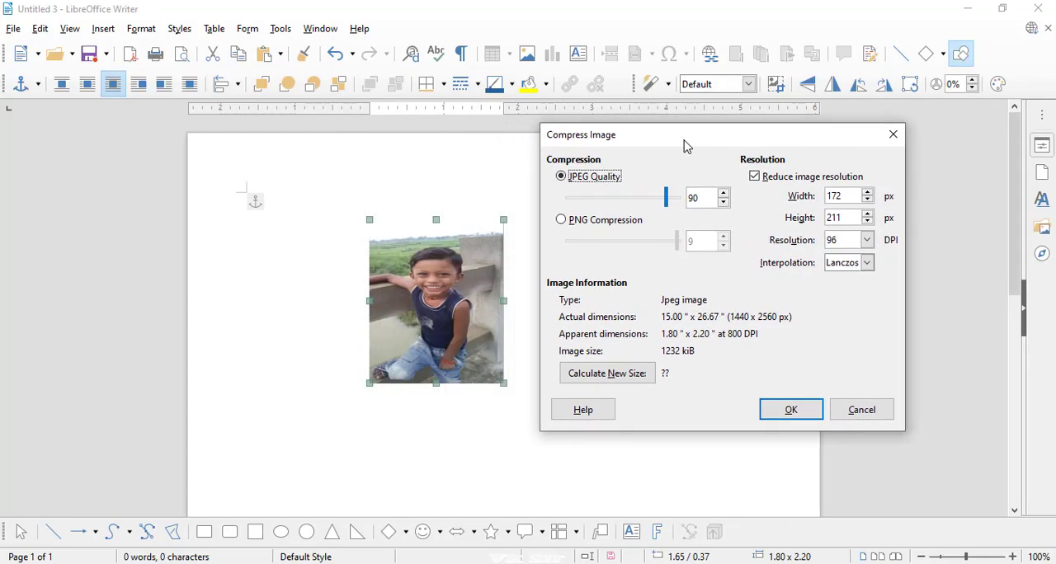
pyautogui.moveTo(664, 202); pyautogui.dragTo(648, 203)
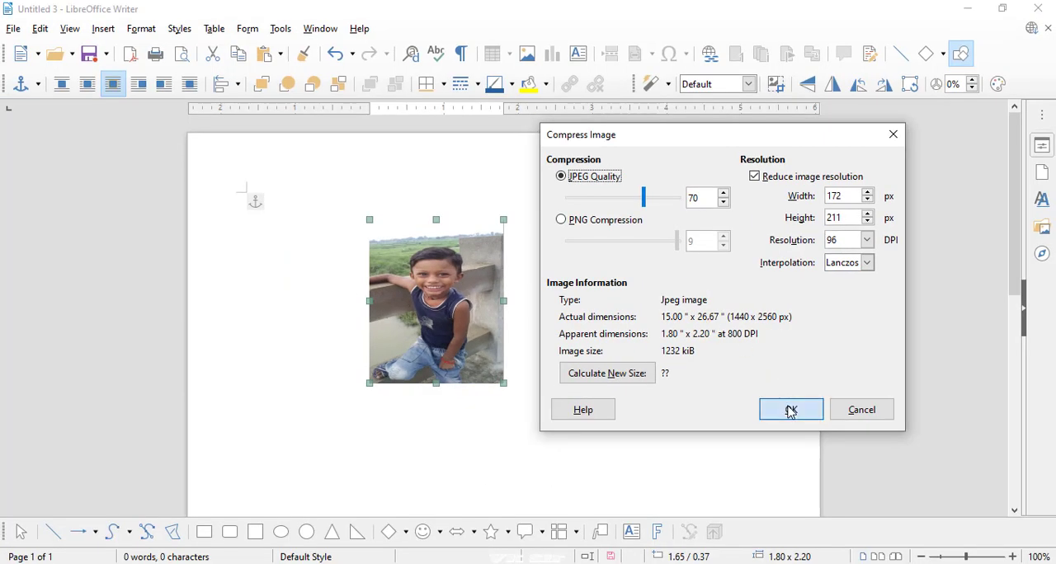
pyautogui.click(904, 492)
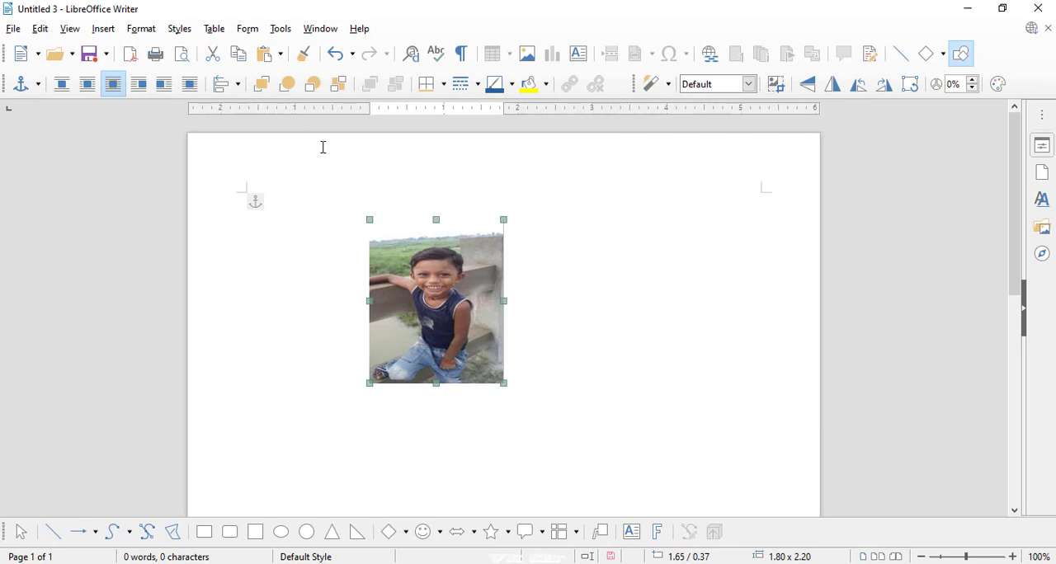
# - Save the modified version of the photo to the Desktop as a PNG file named one
pyautogui.click(150, 35)
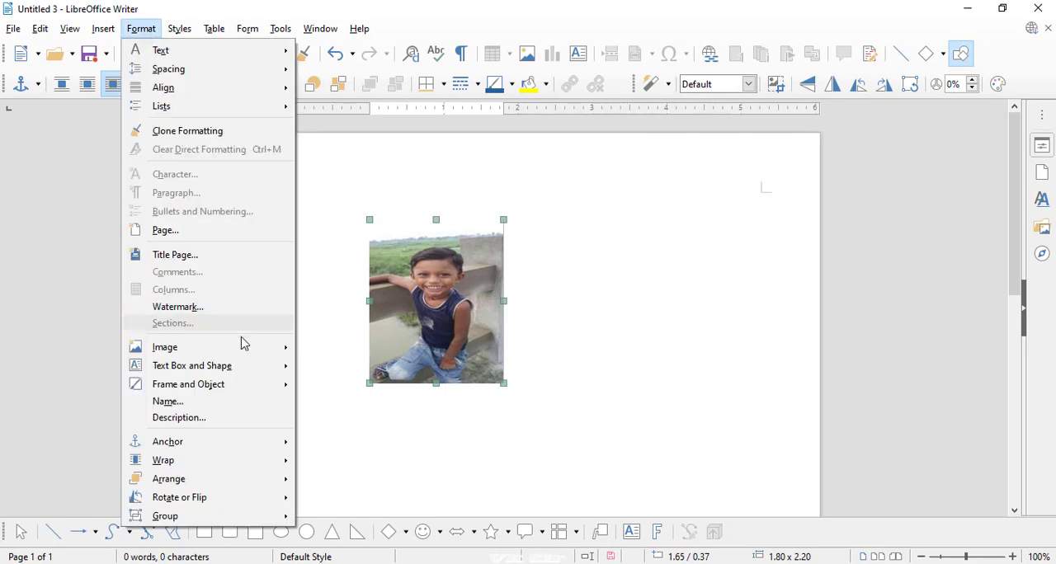
pyautogui.moveTo(245, 351)
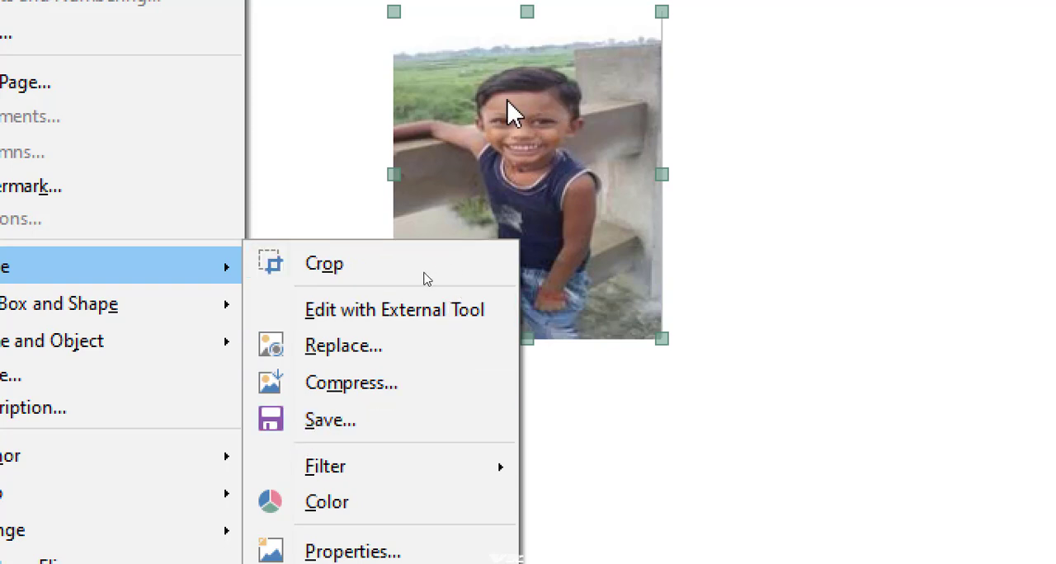
pyautogui.click(357, 430)
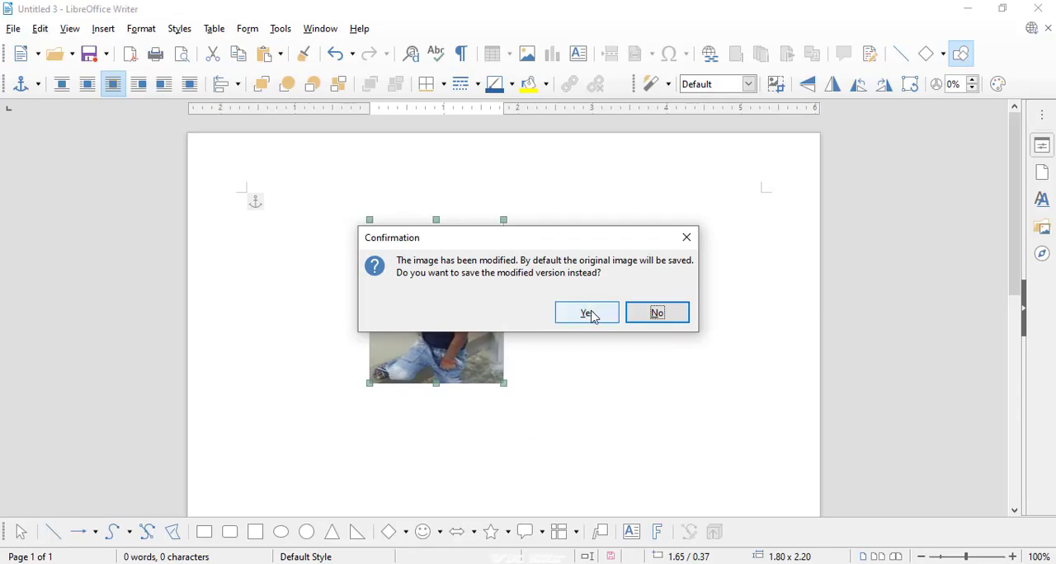
pyautogui.click(828, 209)
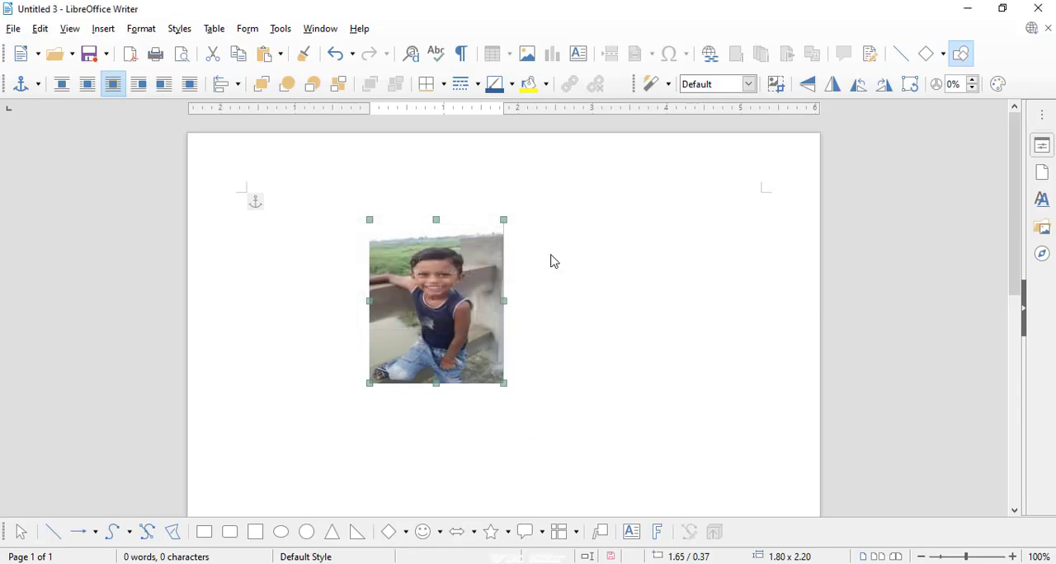
pyautogui.moveTo(325, 43); pyautogui.dragTo(465, 74)
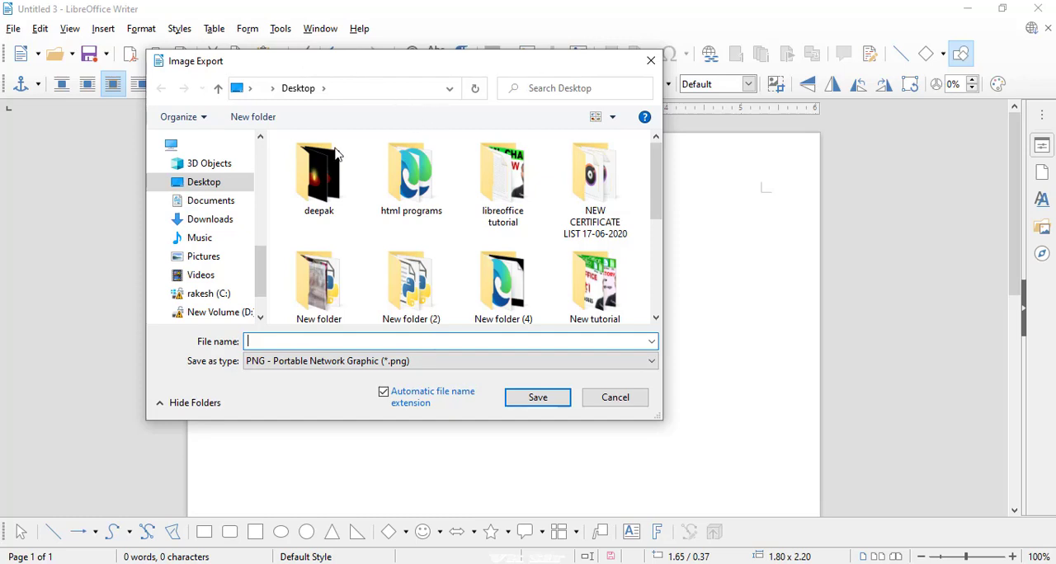
pyautogui.click(240, 179)
pyautogui.click(380, 341)
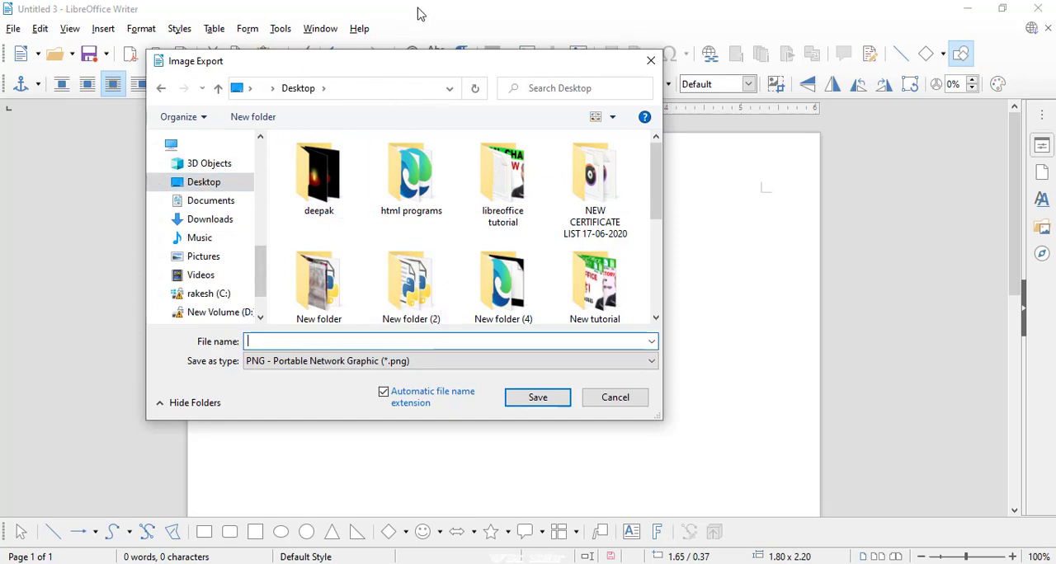
pyautogui.write('one')
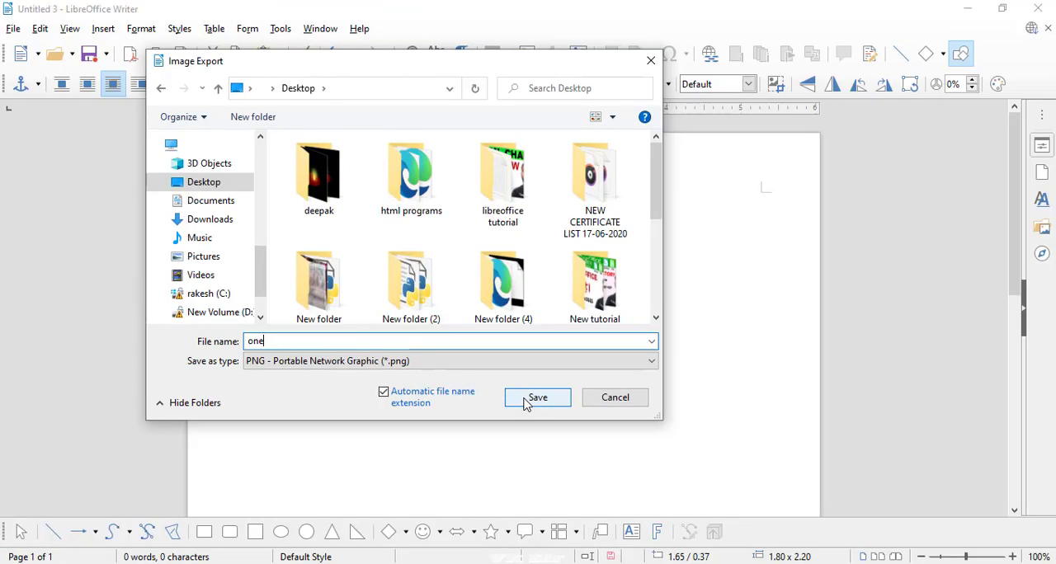
pyautogui.click(536, 397)
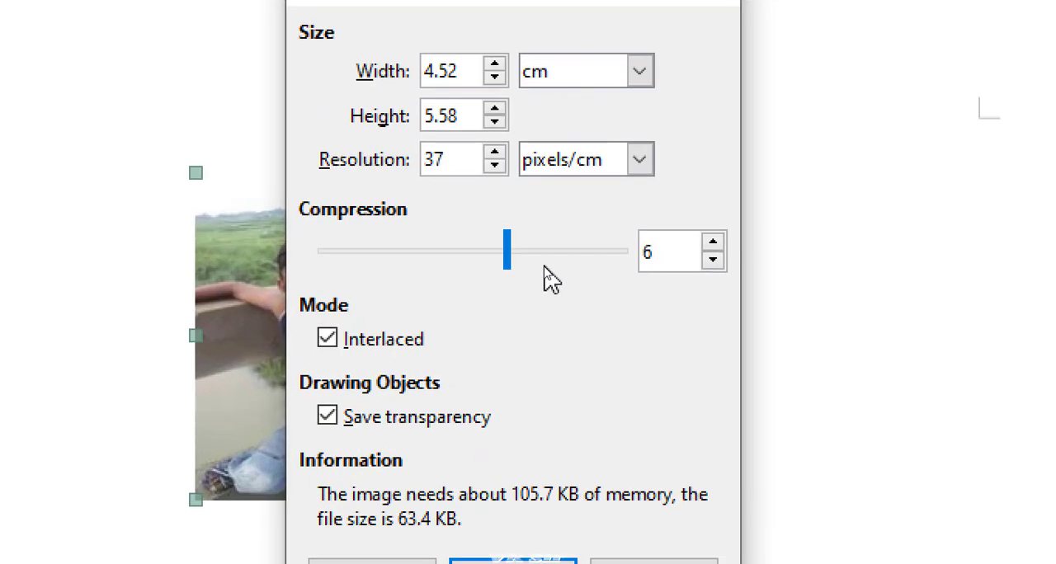
# - Raise the PNG export resolution to 41 pixels/cm and complete the export
pyautogui.click(495, 153)
pyautogui.click(495, 153)
pyautogui.click(495, 153)
pyautogui.click(495, 153)
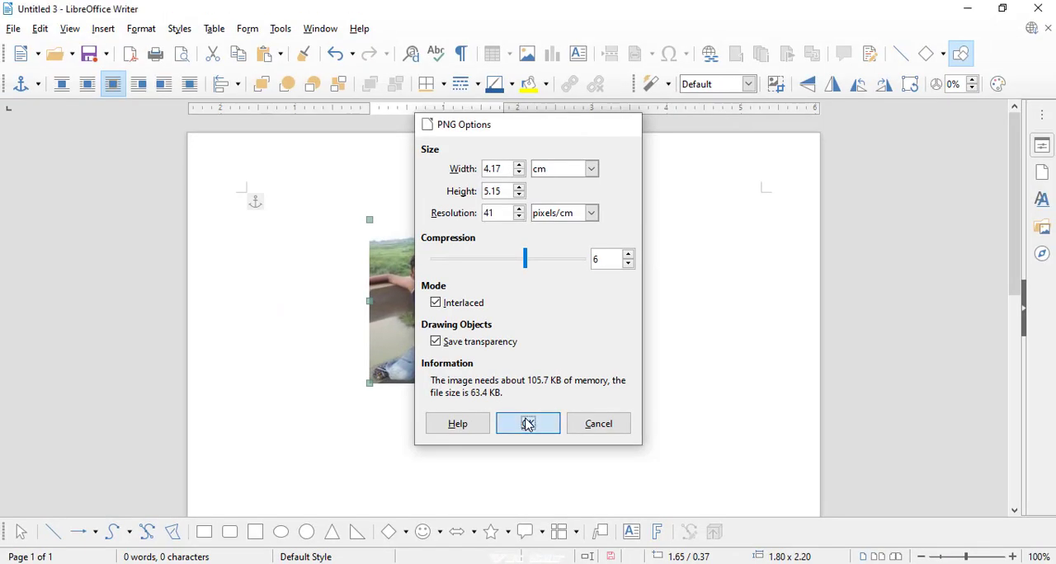
pyautogui.click(512, 533)
# - Minimize the document to check the exported one.png on the desktop, and return to LibreOffice Writer
pyautogui.click(967, 8)
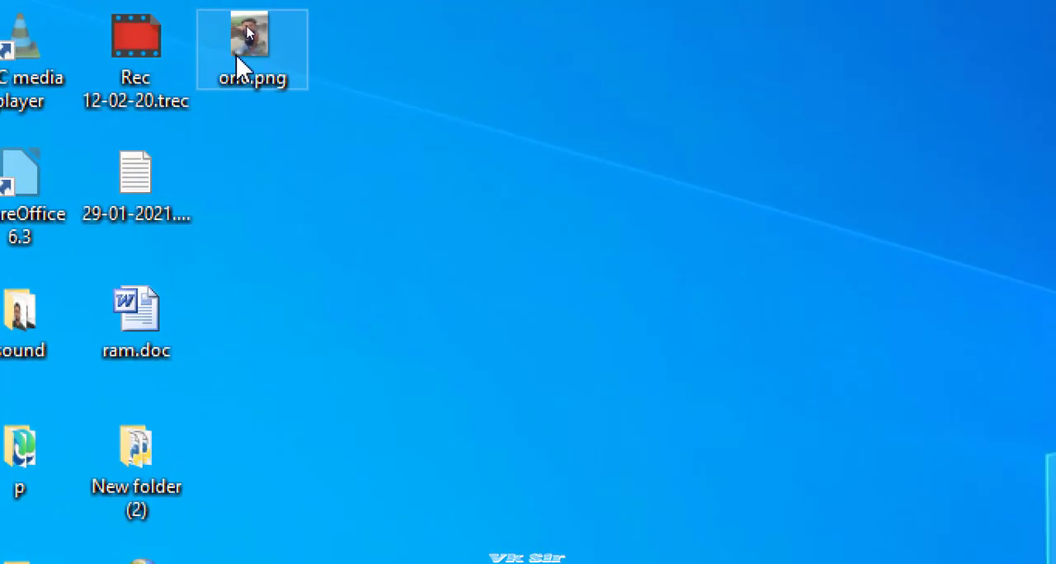
pyautogui.moveTo(262, 36)
pyautogui.mouseDown()
pyautogui.moveTo(275, 59)
pyautogui.moveTo(254, 36)
pyautogui.mouseUp()
pyautogui.moveTo(254, 34)
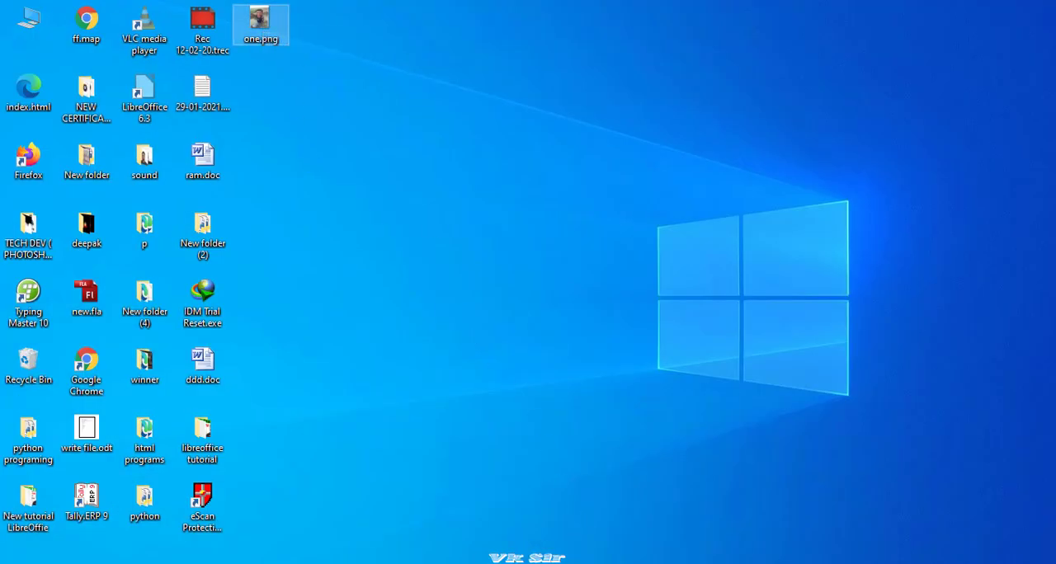
pyautogui.click(479, 563)
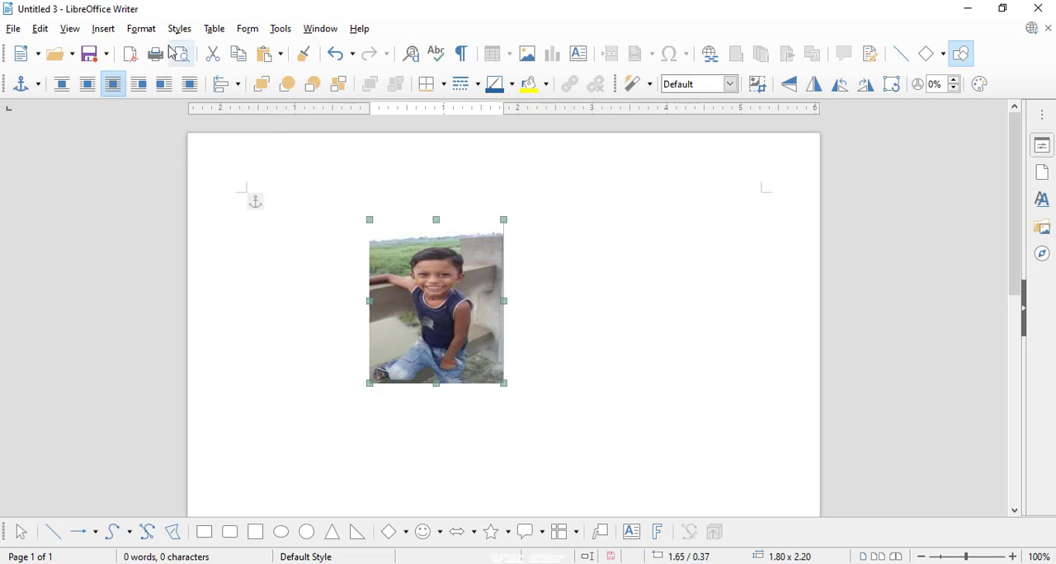
# - Apply the Aging filter to the photo with an aging degree of 23%
pyautogui.click(141, 28)
pyautogui.moveTo(185, 358)
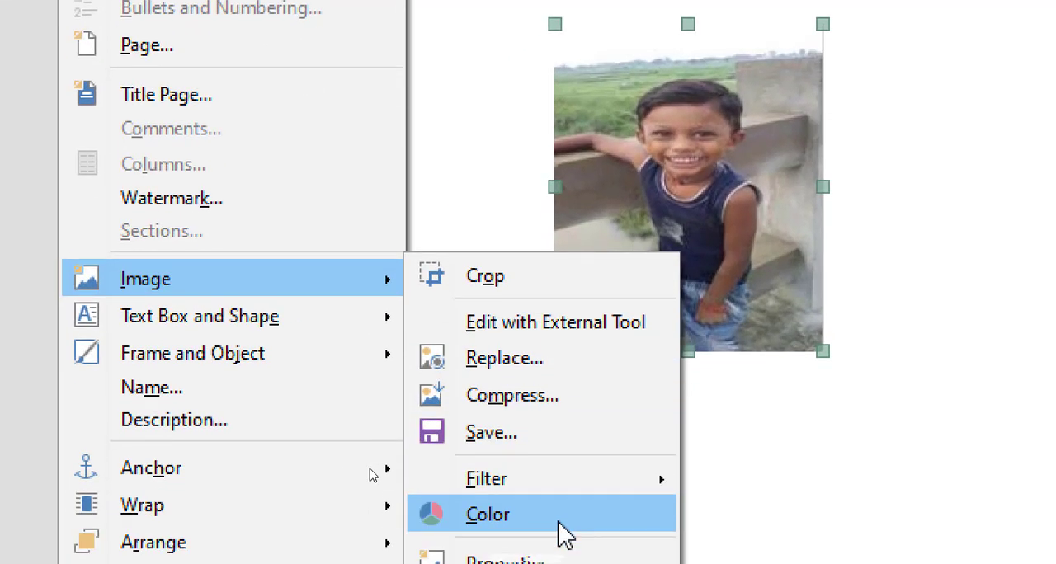
pyautogui.moveTo(540, 487)
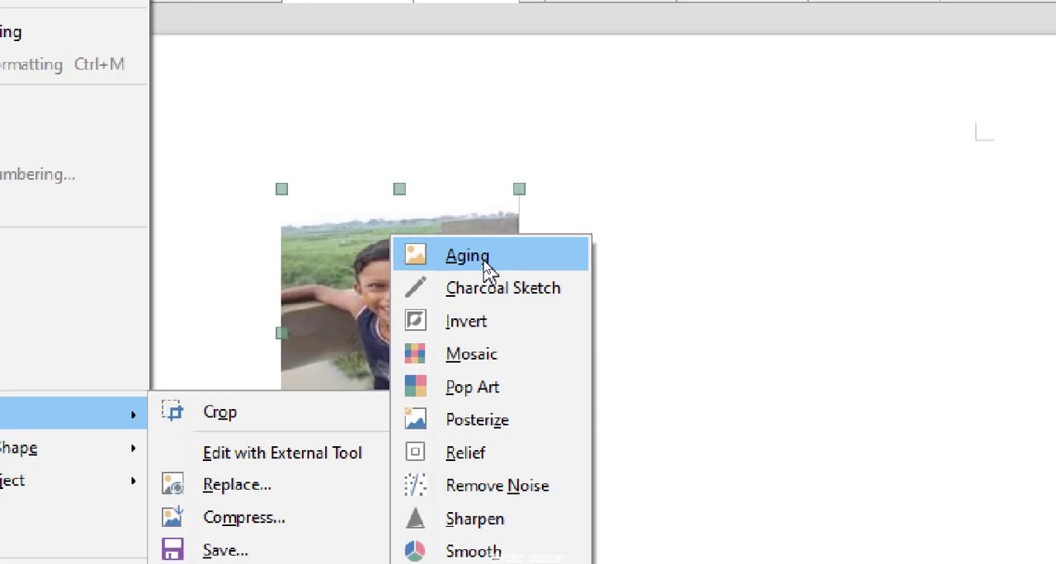
pyautogui.click(786, 116)
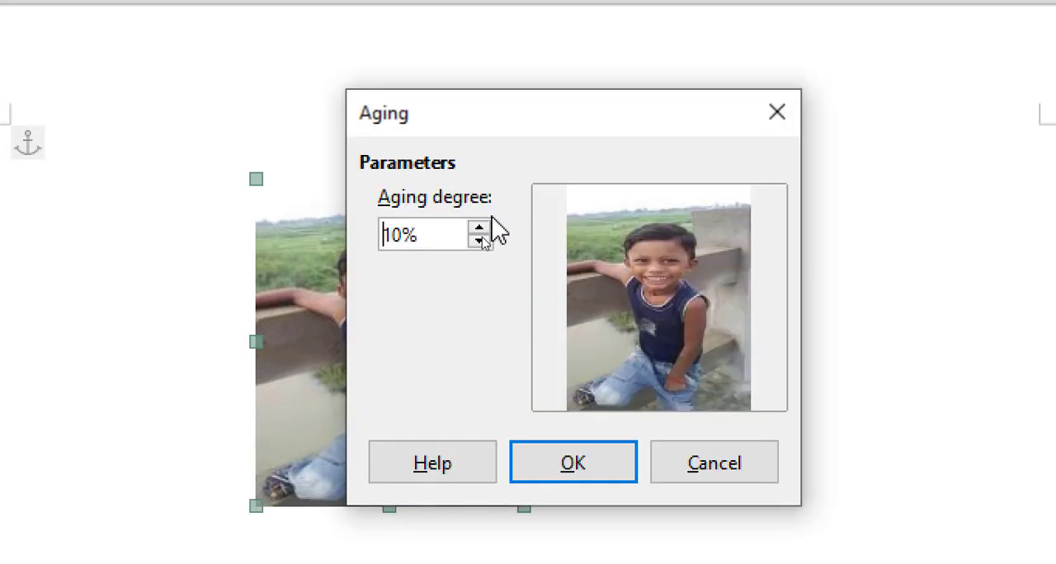
pyautogui.click(479, 228)
pyautogui.click(480, 229)
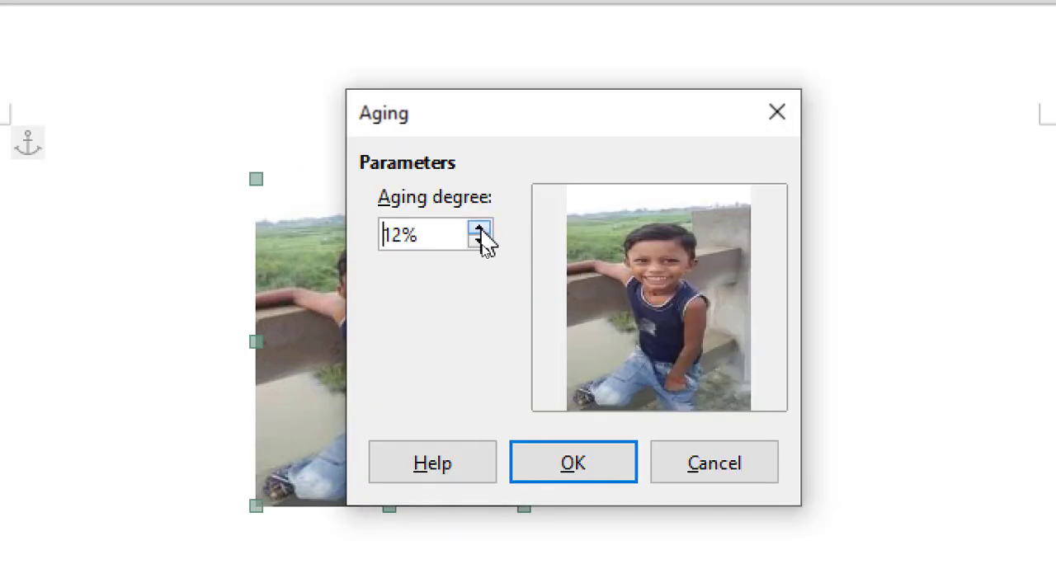
pyautogui.click(479, 229)
pyautogui.click(479, 229)
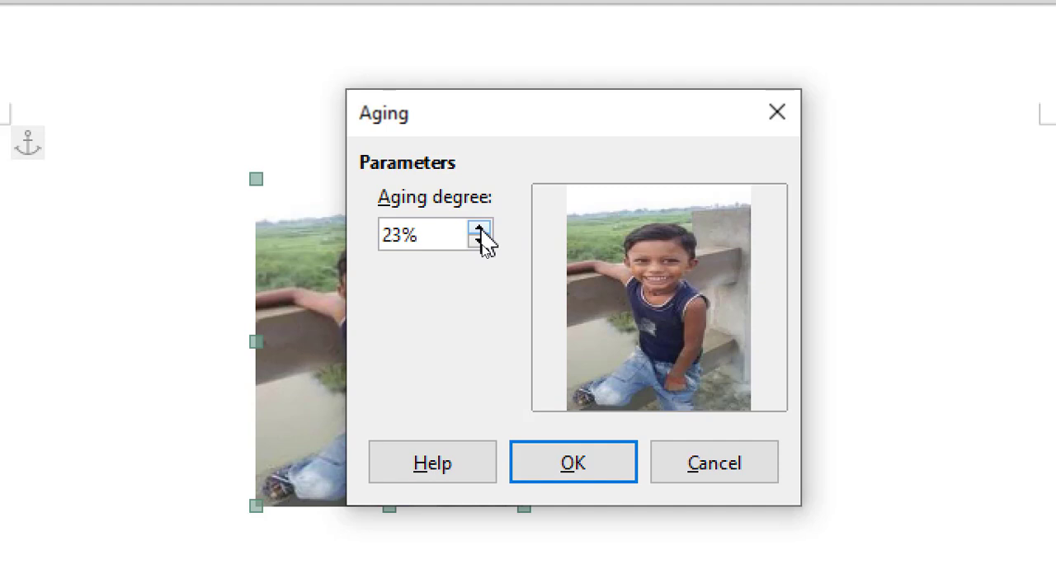
pyautogui.click(612, 476)
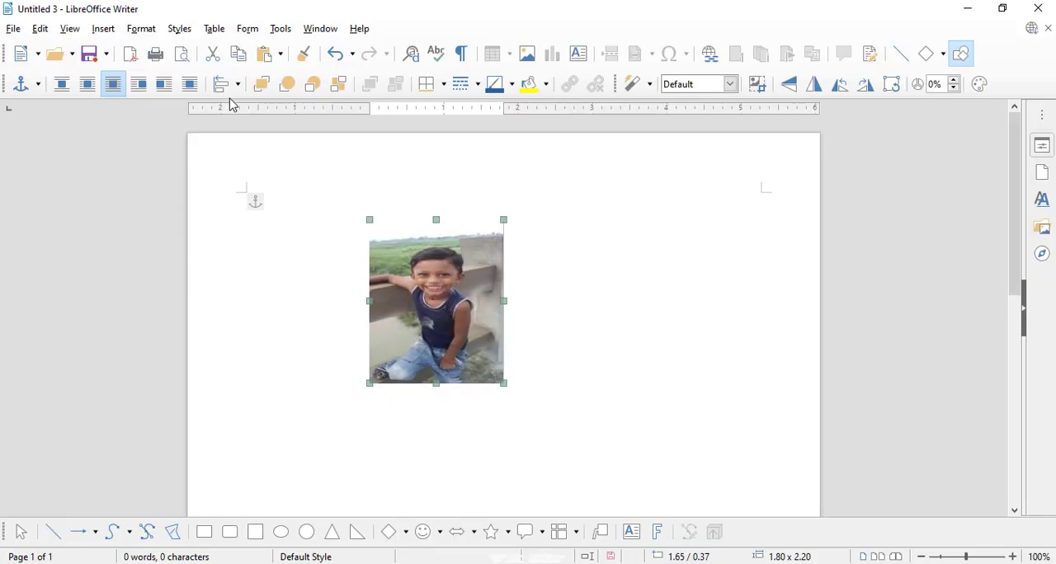
# - Try the Invert filter on the photo and undo it
pyautogui.click(103, 29)
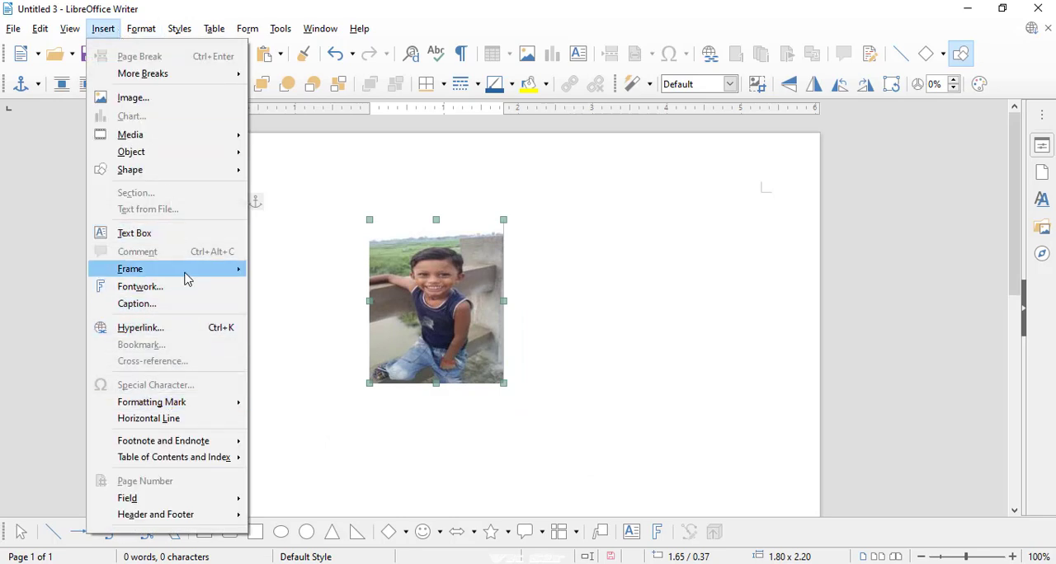
pyautogui.moveTo(141, 30)
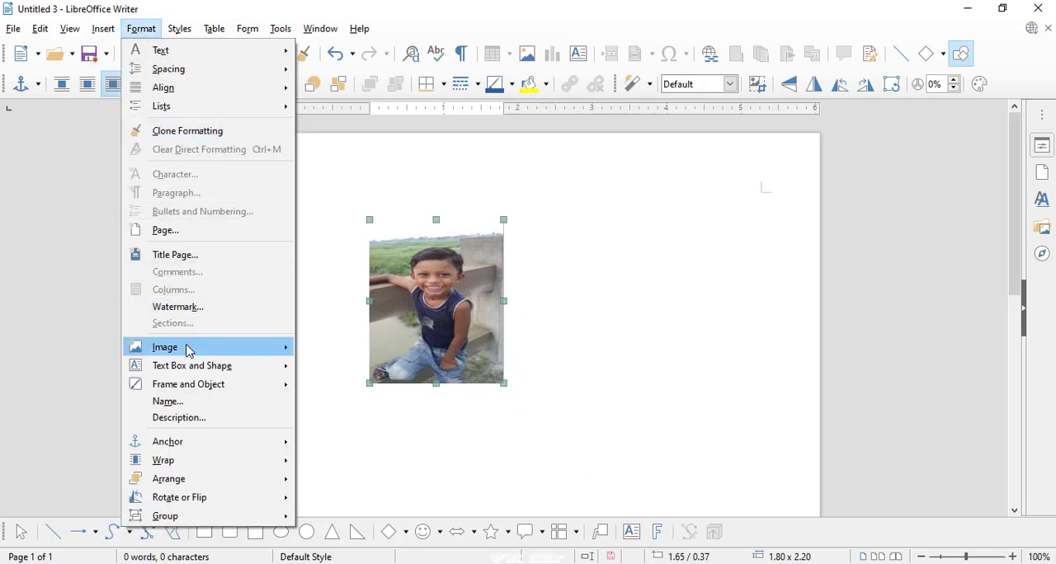
pyautogui.moveTo(189, 350)
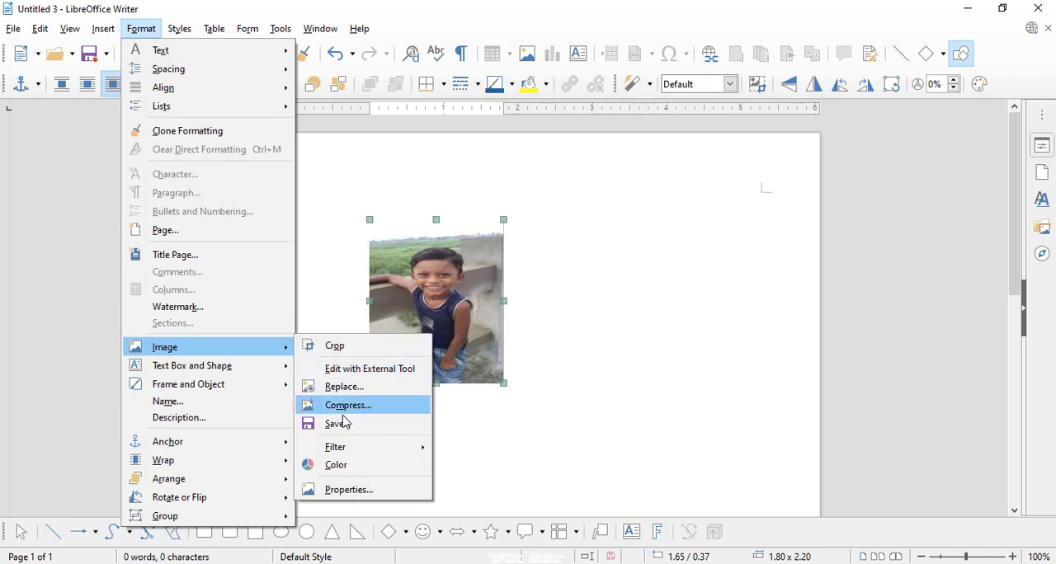
pyautogui.moveTo(350, 446)
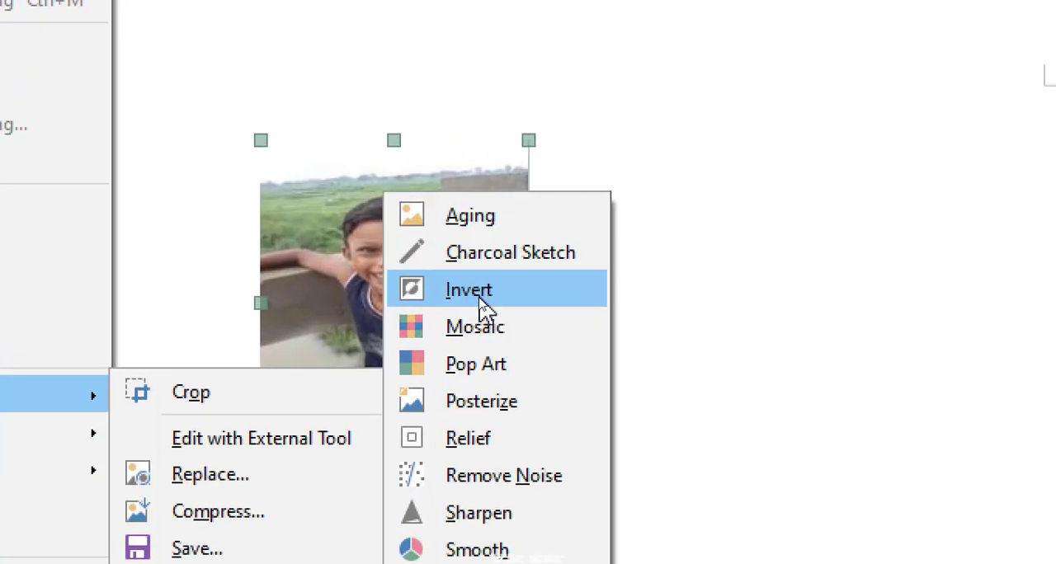
pyautogui.click(487, 297)
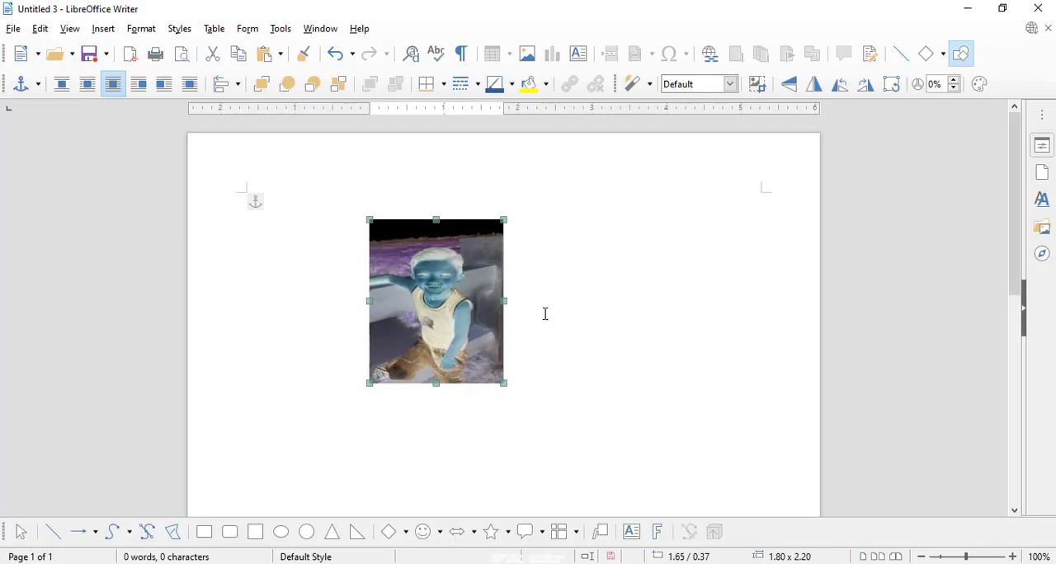
pyautogui.hotkey('ctrl', 'z')
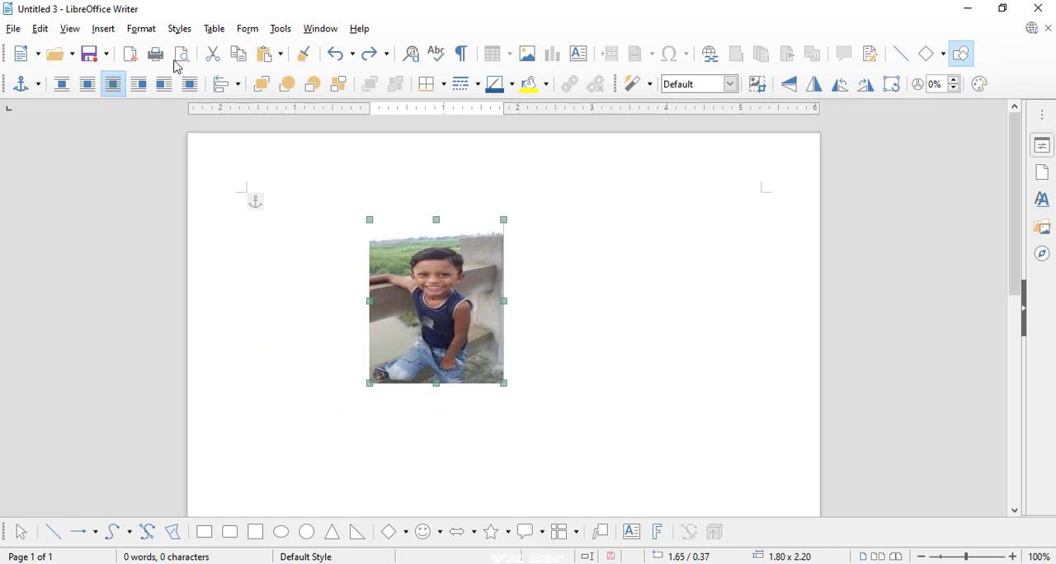
# - Show the image Color toolbar and place it beside the photo
pyautogui.click(141, 29)
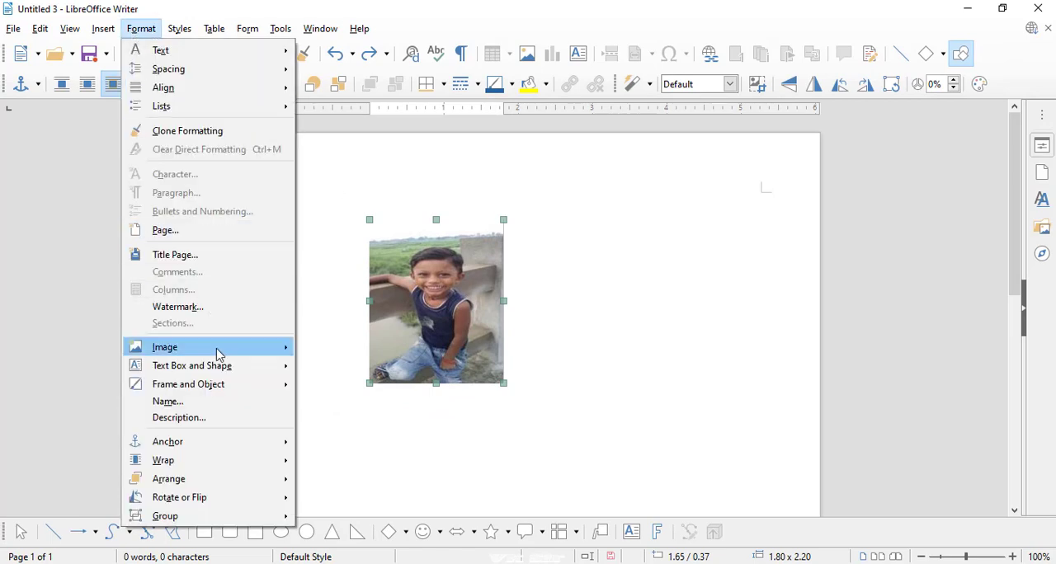
pyautogui.moveTo(217, 354)
pyautogui.moveTo(367, 450)
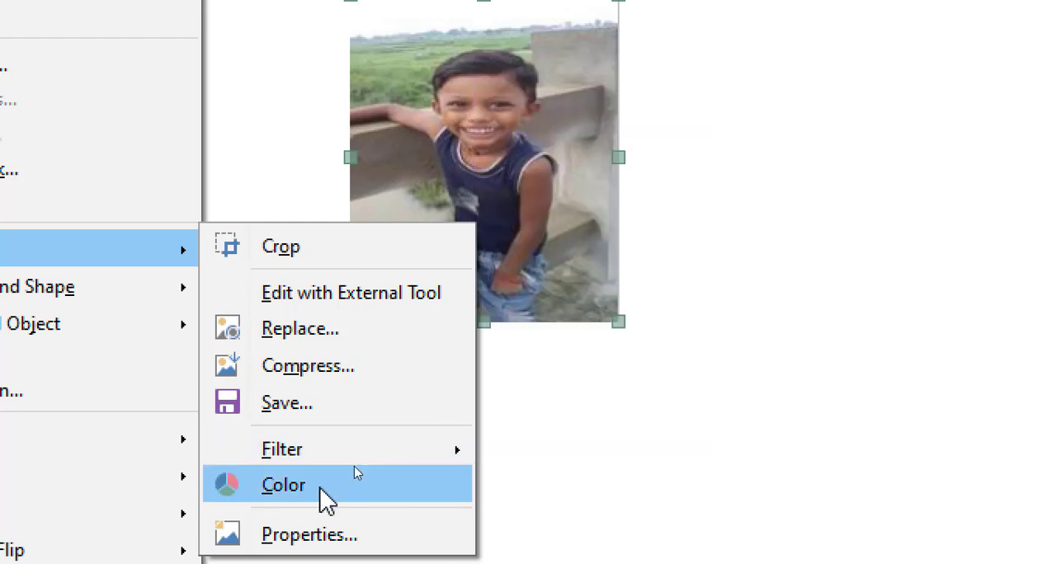
pyautogui.click(322, 488)
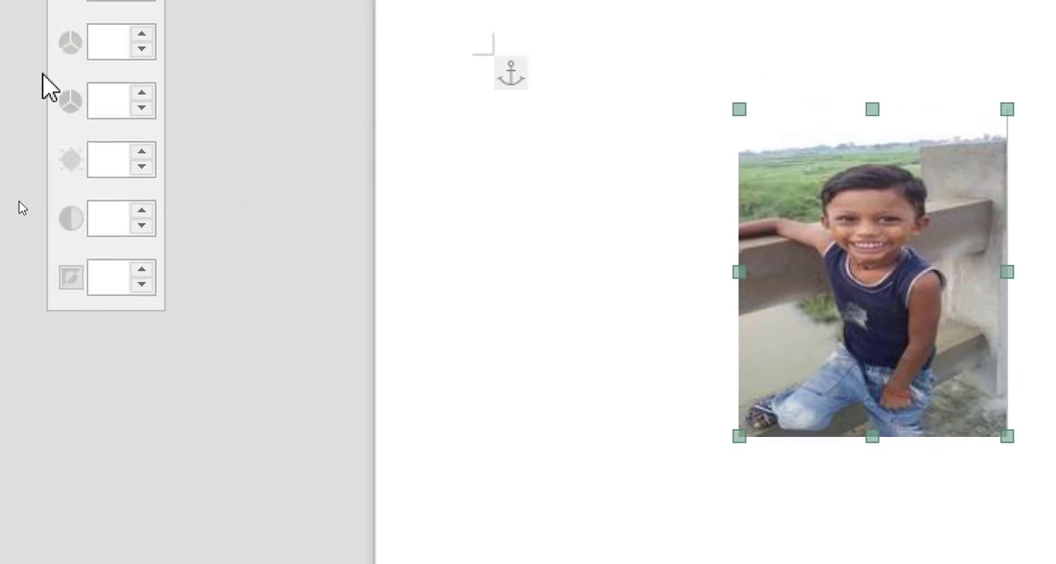
pyautogui.moveTo(74, 12); pyautogui.dragTo(470, 171)
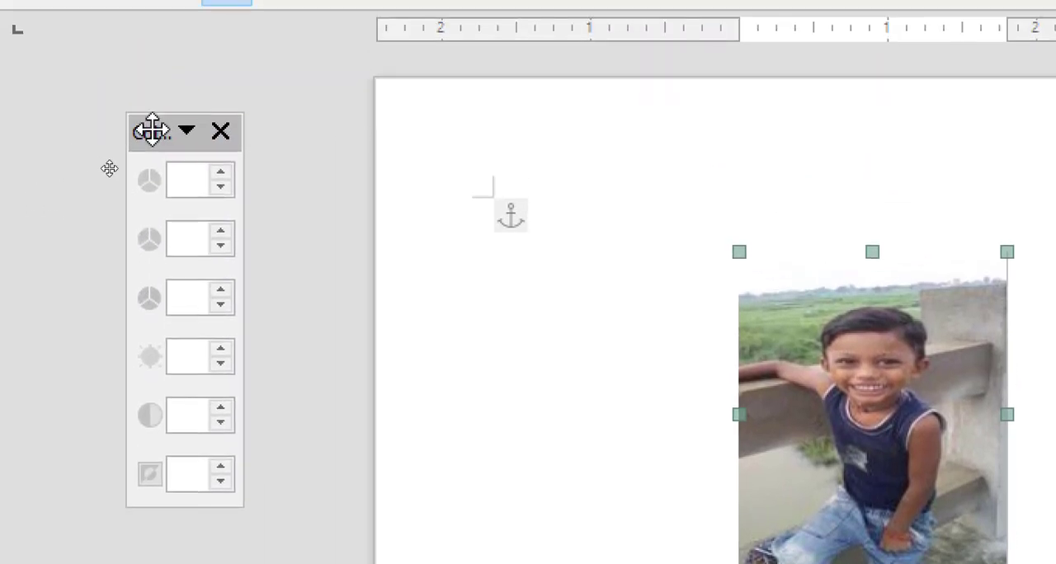
pyautogui.moveTo(470, 242); pyautogui.dragTo(506, 201)
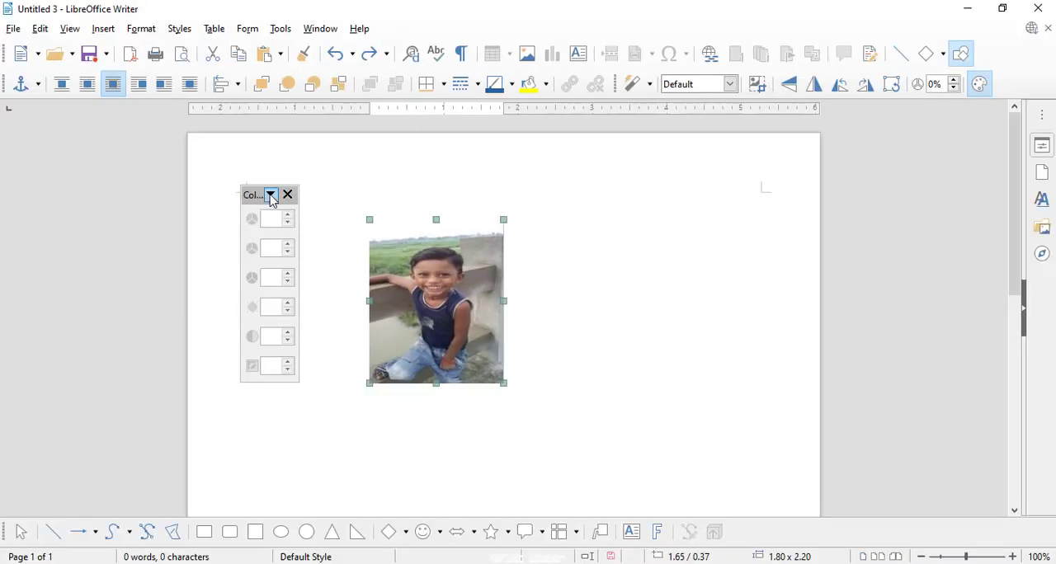
# - Hide the Red control from the Color toolbar
pyautogui.click(270, 196)
pyautogui.moveTo(313, 237)
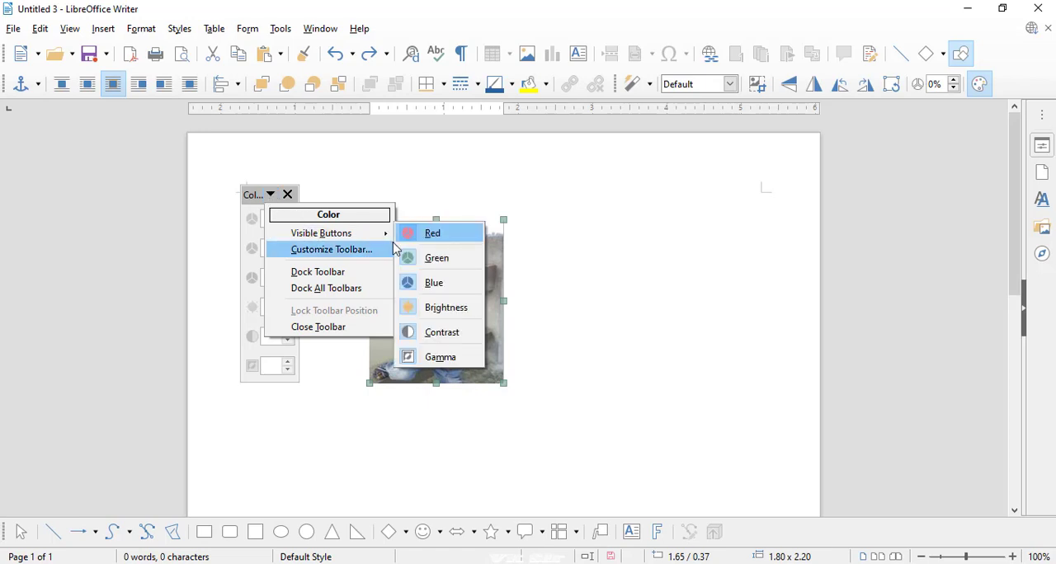
pyautogui.click(419, 234)
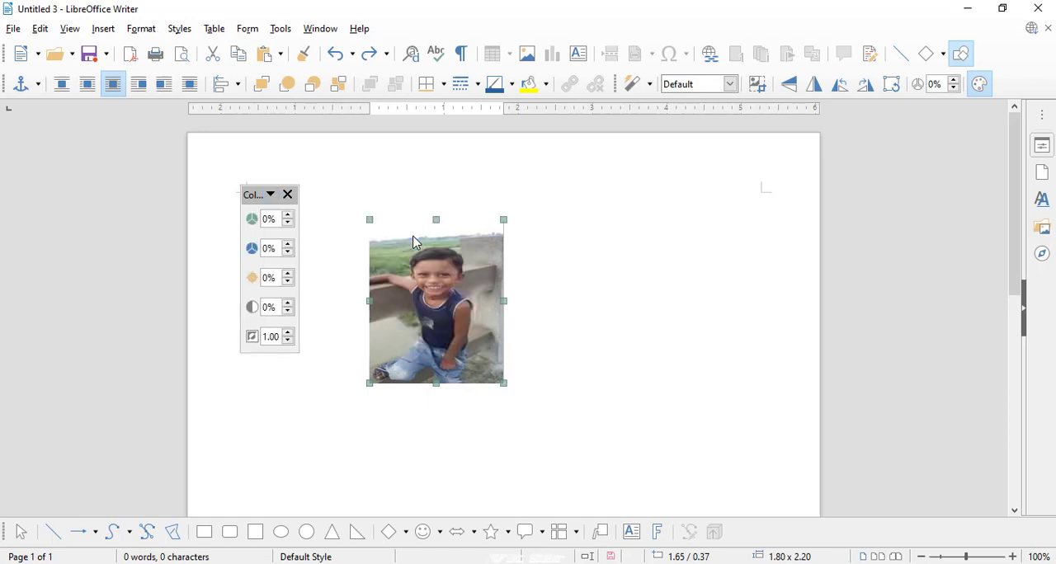
# - Set the photo's blue to 24%, green to 24%, brightness to 25% and contrast to 9%, and close the Color toolbar
pyautogui.click(289, 249)
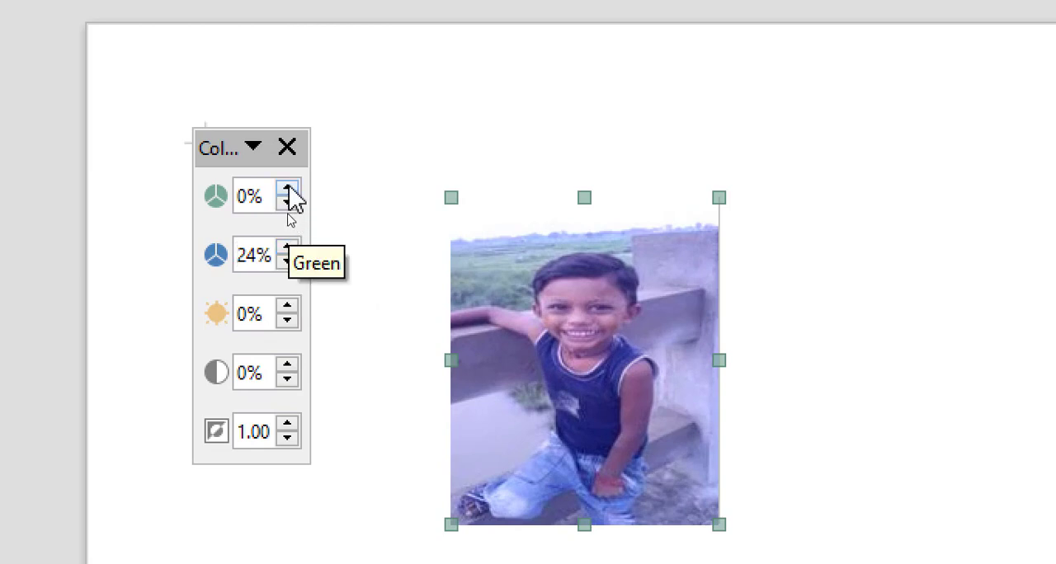
pyautogui.click(287, 186)
pyautogui.moveTo(287, 188); pyautogui.dragTo(287, 189)
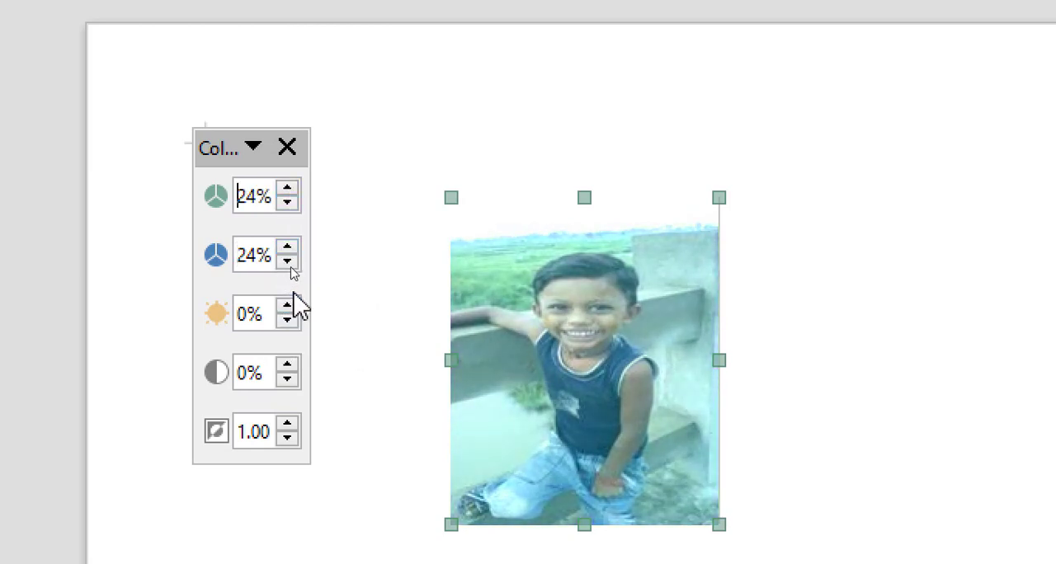
pyautogui.moveTo(288, 311); pyautogui.dragTo(288, 311)
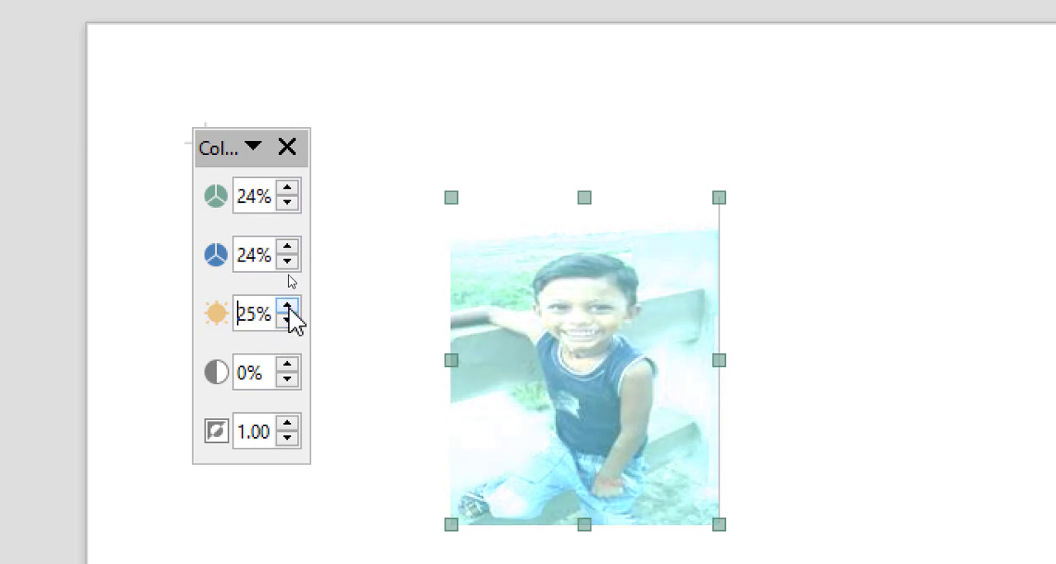
pyautogui.click(288, 366)
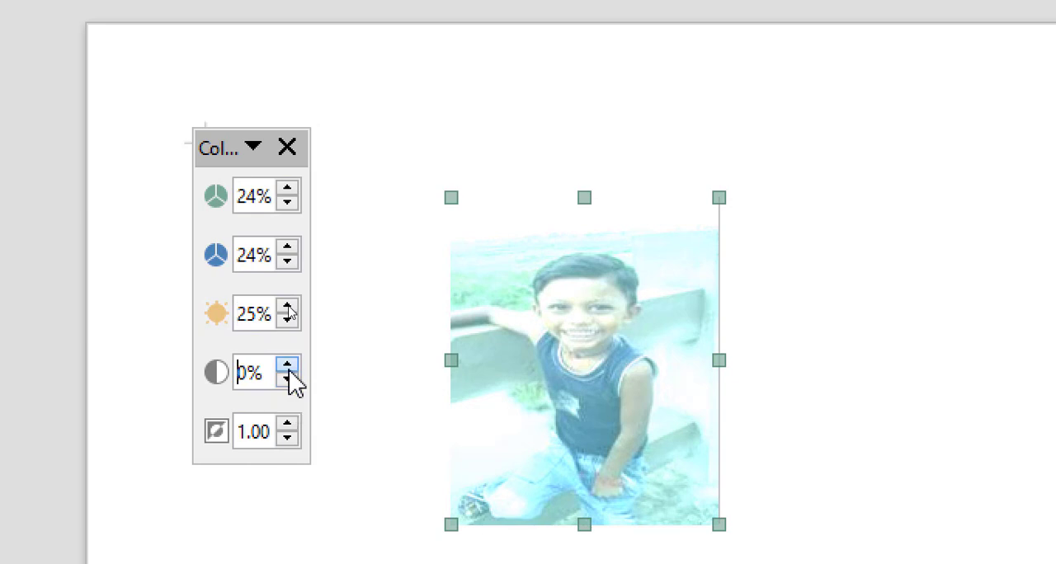
pyautogui.moveTo(288, 366); pyautogui.dragTo(289, 366)
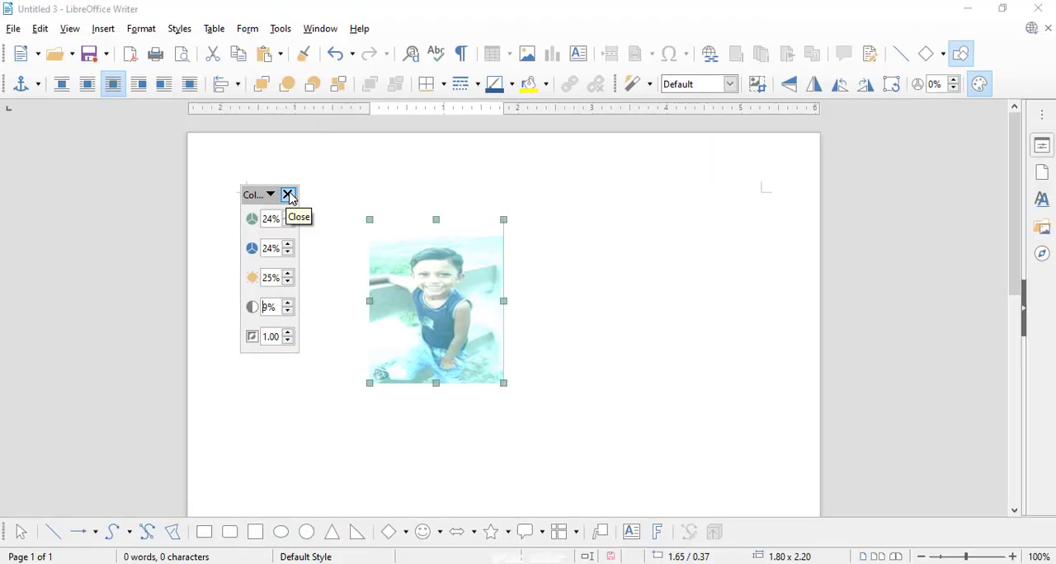
pyautogui.click(288, 194)
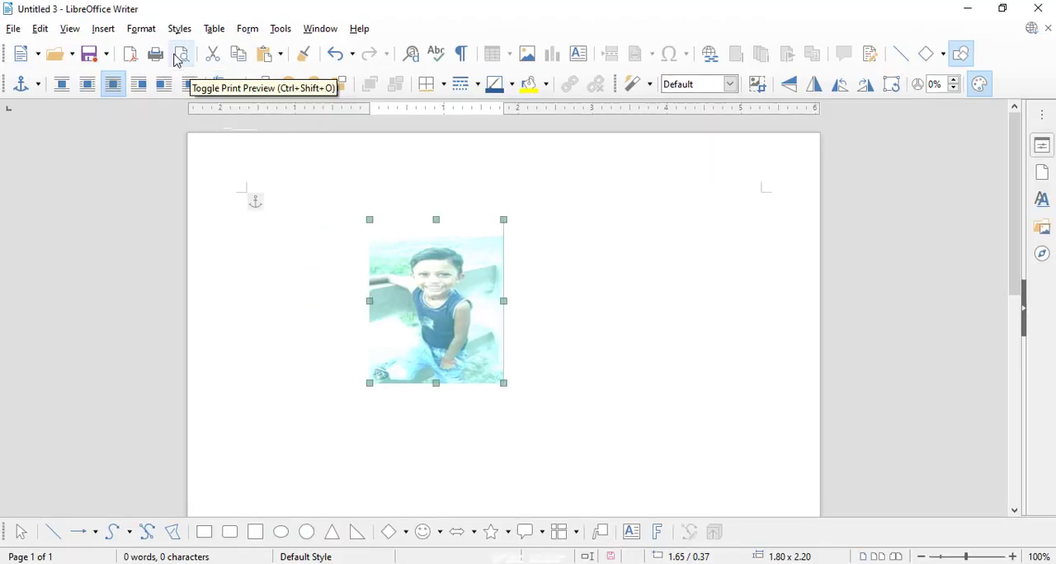
# - Cut the recoloured photo out of the document
pyautogui.click(141, 28)
pyautogui.moveTo(252, 356)
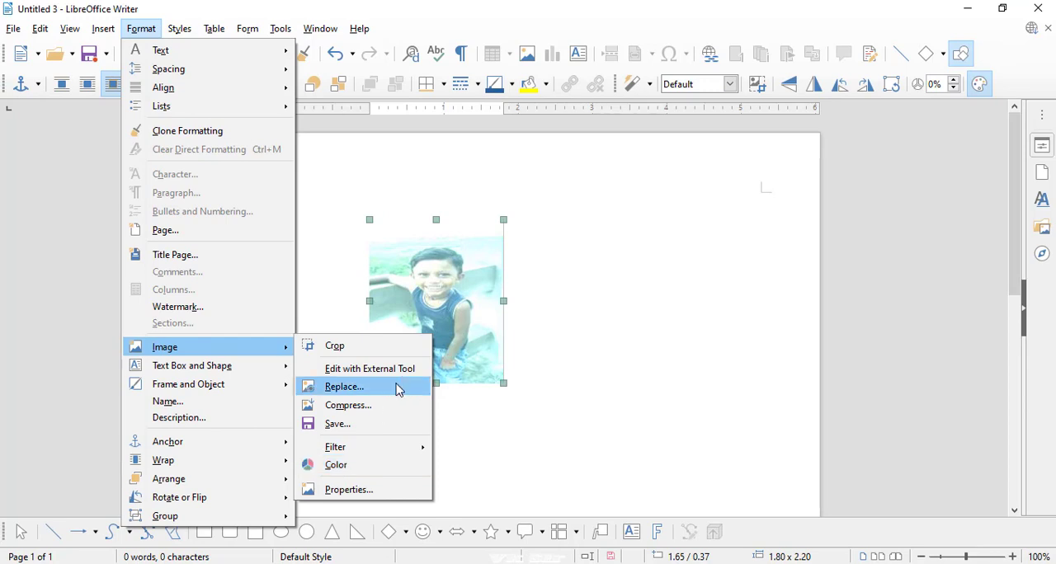
pyautogui.click(535, 185)
pyautogui.rightClick(437, 324)
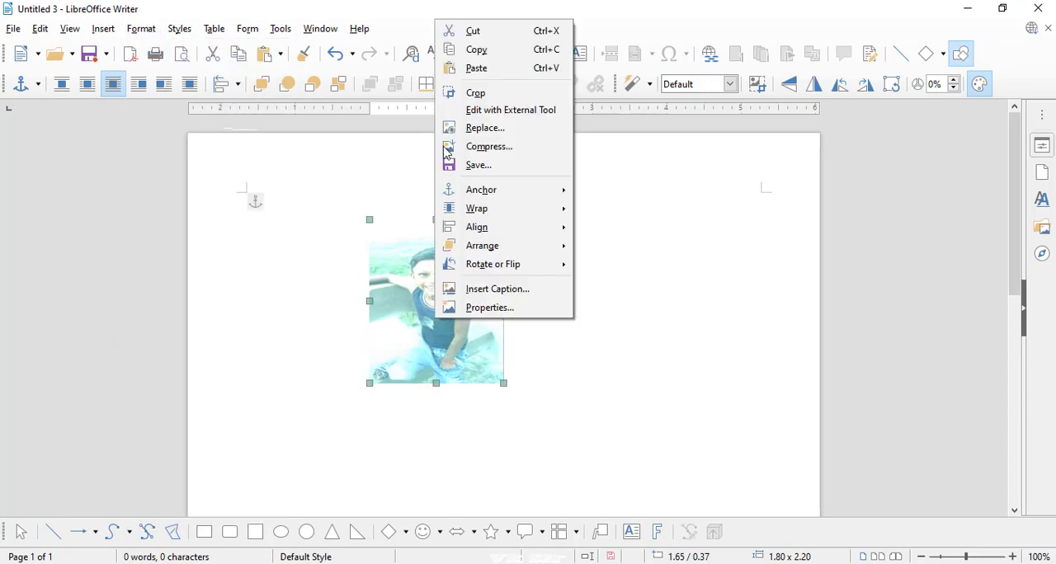
pyautogui.click(461, 29)
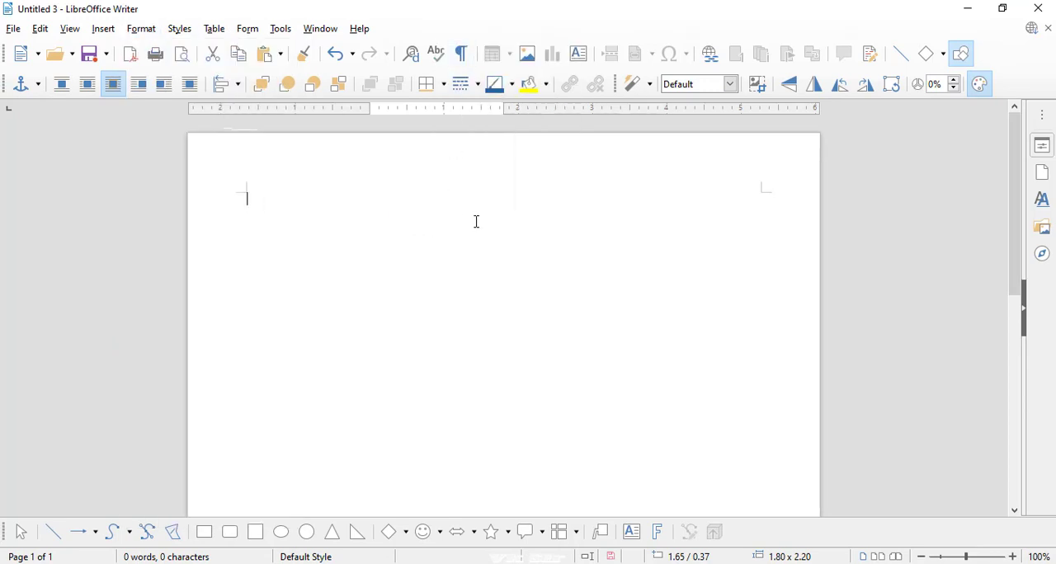
# - Insert the image IMG_20190825_063411.jpg from the sound folder into the document
pyautogui.click(527, 56)
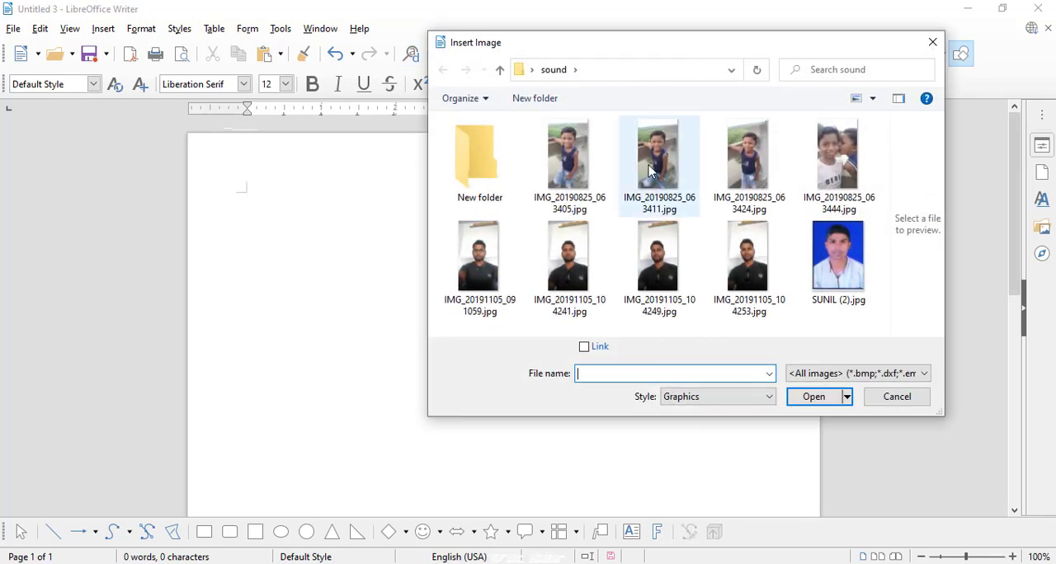
pyautogui.click(649, 169)
pyautogui.click(814, 397)
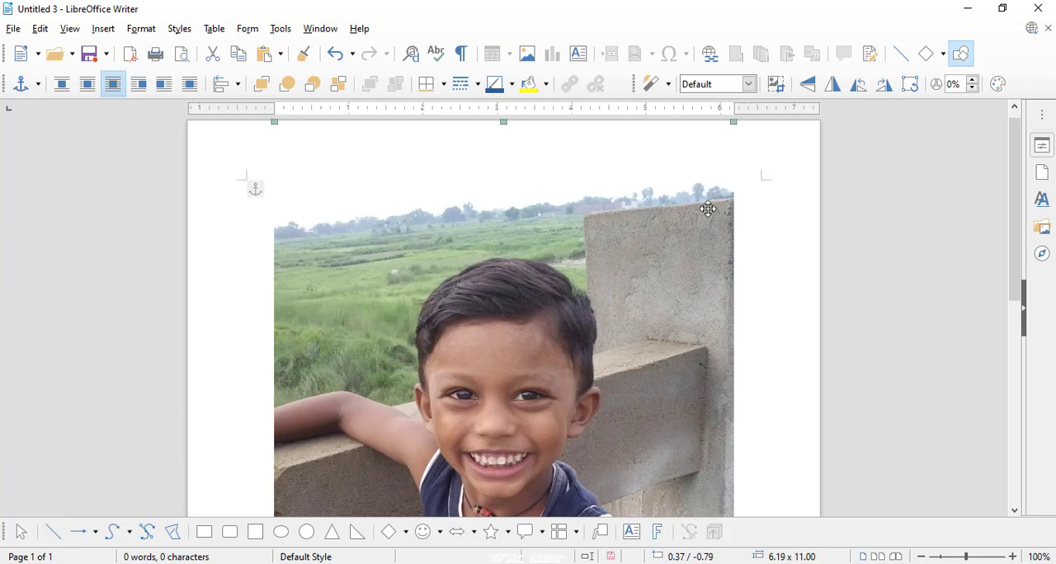
# - Shrink the inserted photo to about 3.31 x 4.13 and move it near the upper middle of the page
pyautogui.moveTo(716, 199); pyautogui.dragTo(697, 272)
pyautogui.moveTo(714, 123); pyautogui.dragTo(615, 361)
pyautogui.moveTo(558, 379); pyautogui.dragTo(584, 305)
pyautogui.moveTo(539, 362); pyautogui.dragTo(541, 329)
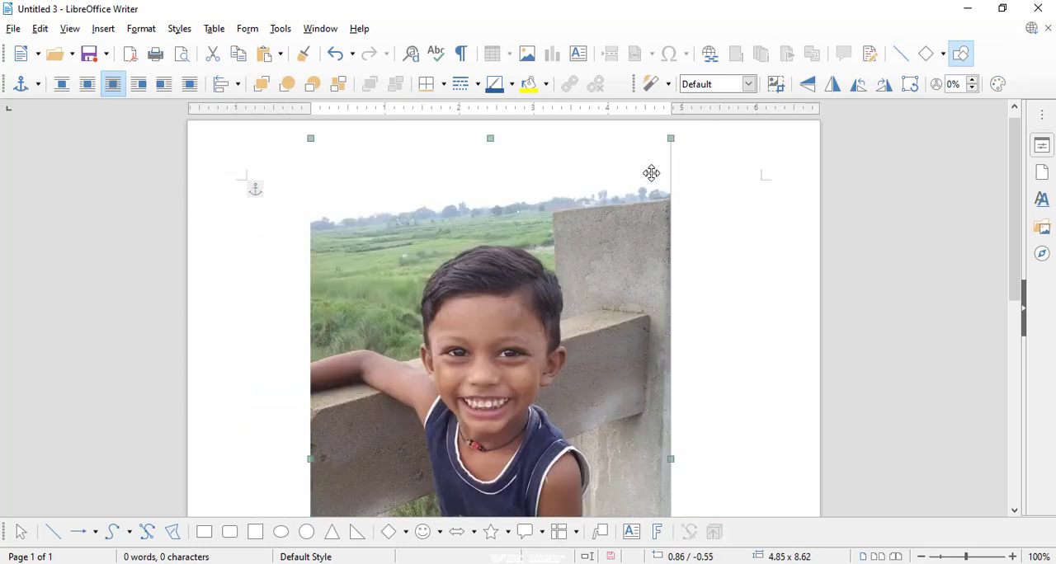
pyautogui.moveTo(673, 136); pyautogui.dragTo(556, 401)
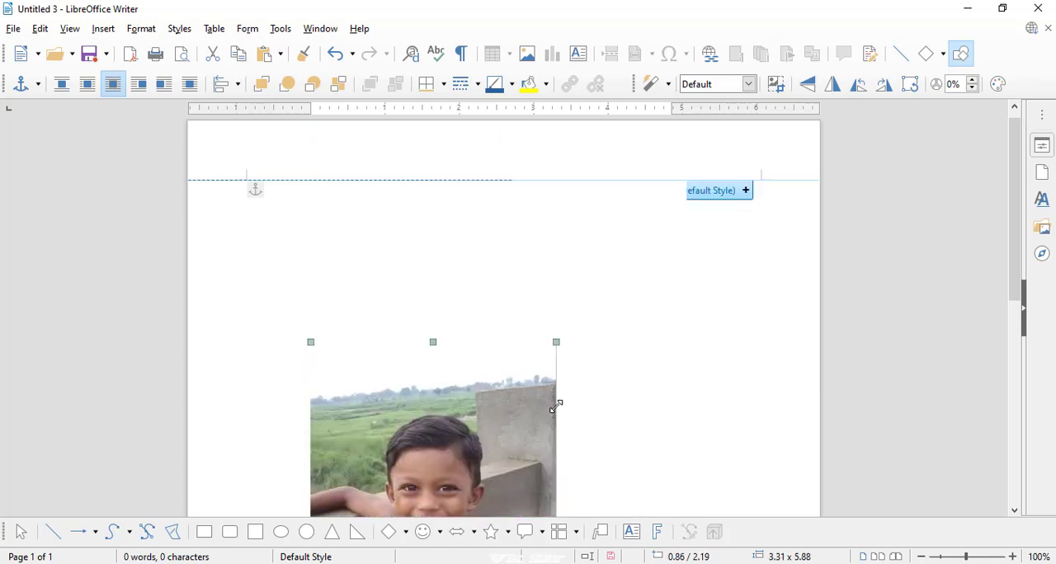
pyautogui.moveTo(494, 444); pyautogui.dragTo(531, 306)
pyautogui.moveTo(506, 369); pyautogui.dragTo(466, 313)
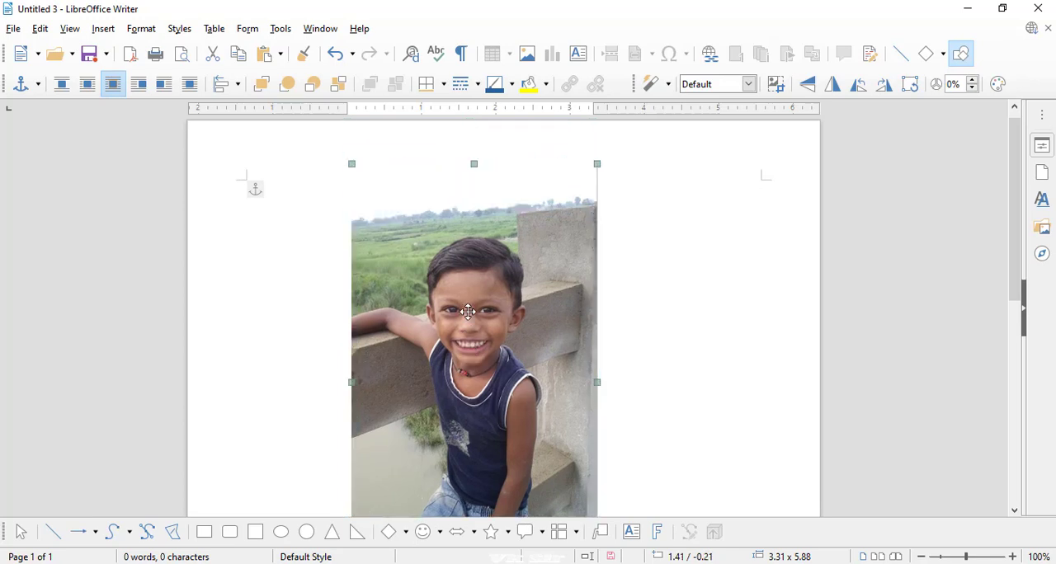
# - Rename the inserted image object as prince
pyautogui.click(141, 29)
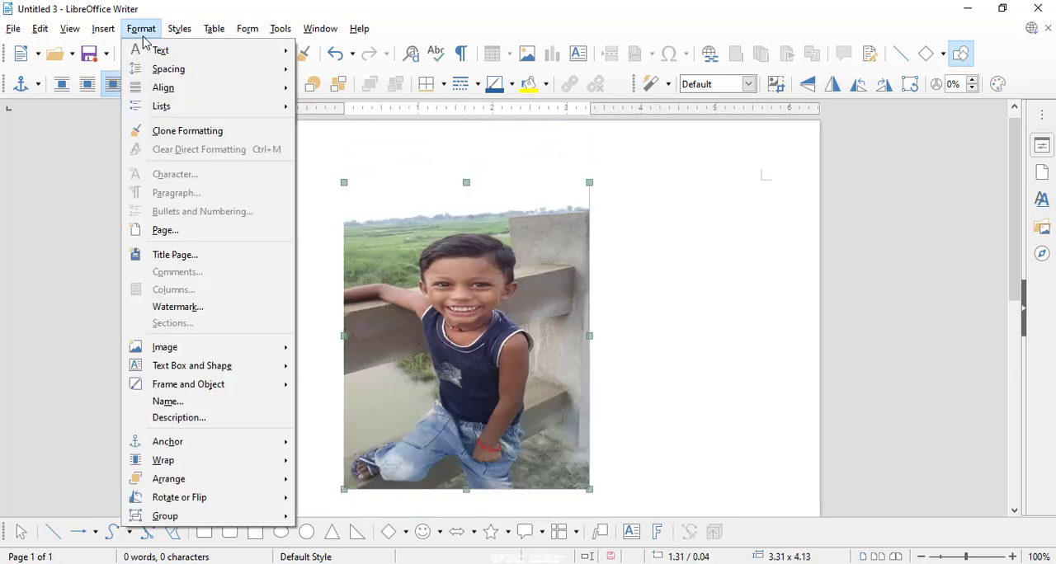
pyautogui.moveTo(198, 348)
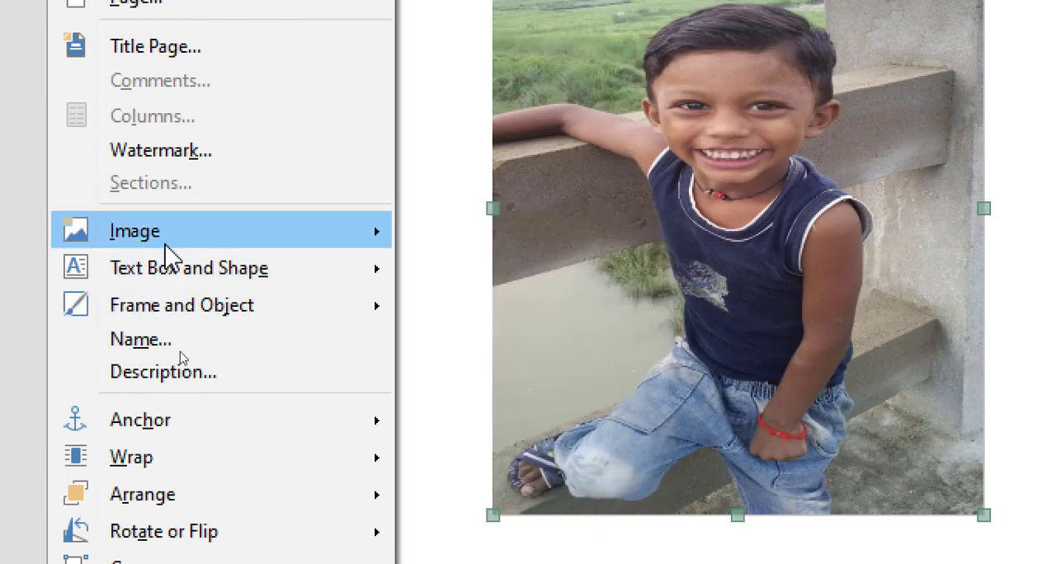
pyautogui.moveTo(169, 248)
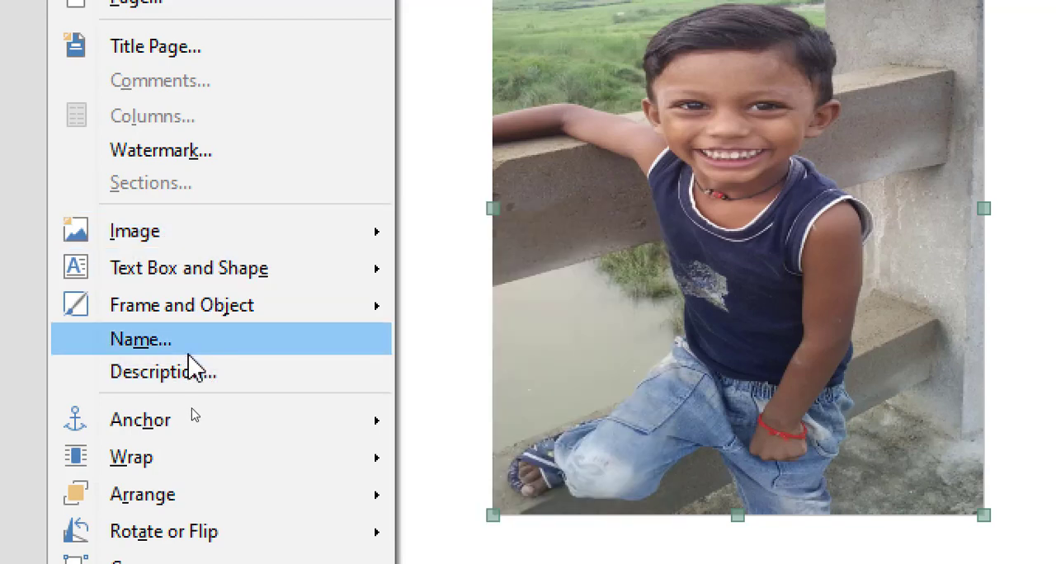
pyautogui.click(188, 350)
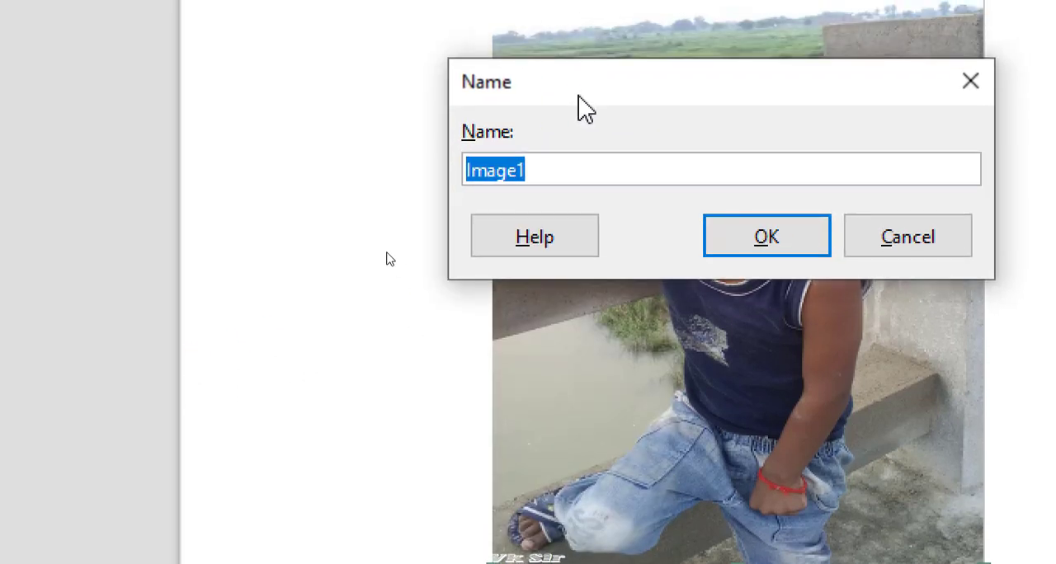
pyautogui.moveTo(584, 109); pyautogui.dragTo(483, 138)
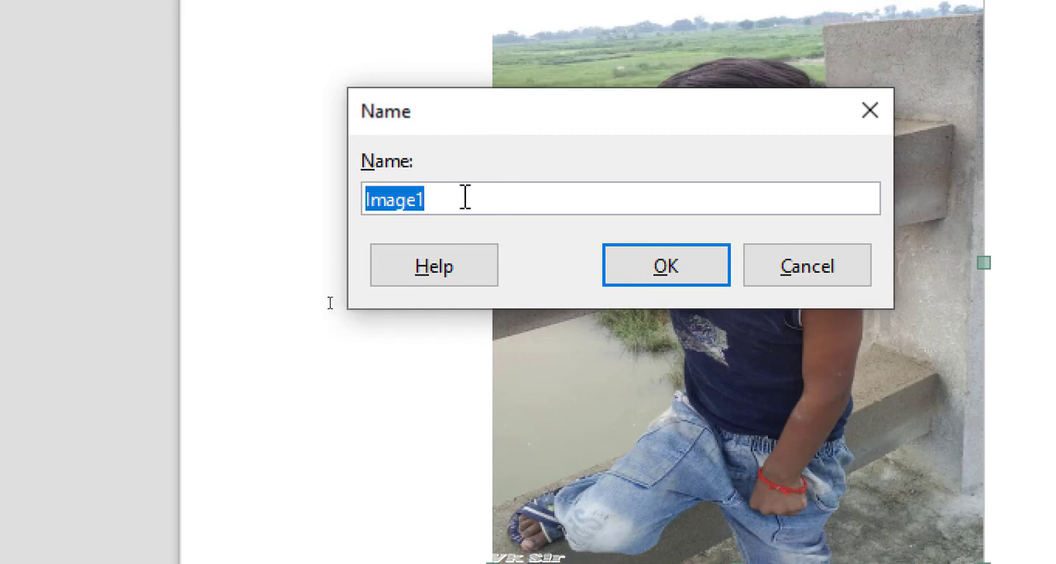
pyautogui.write('prince')
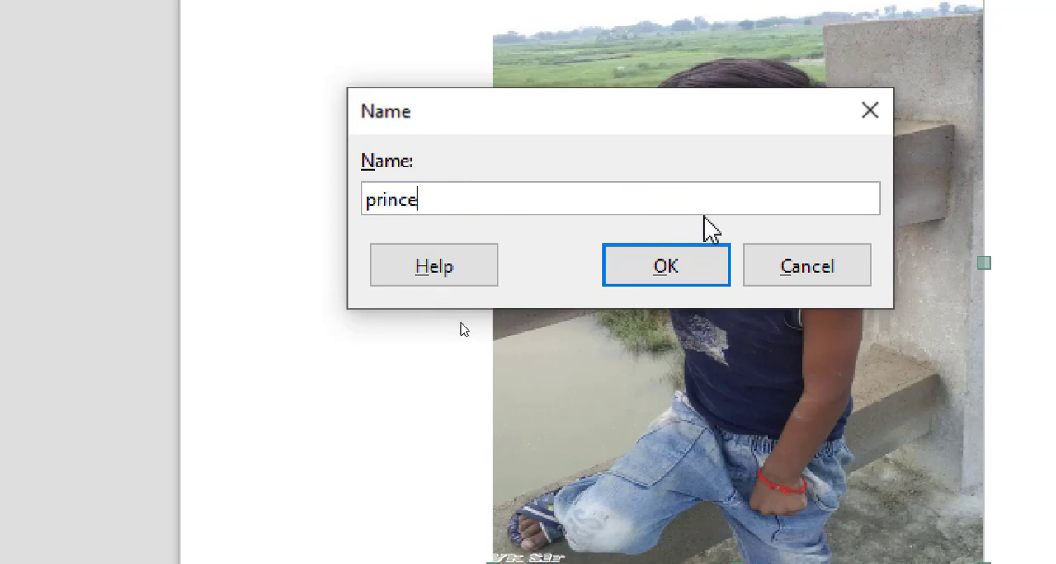
pyautogui.click(699, 283)
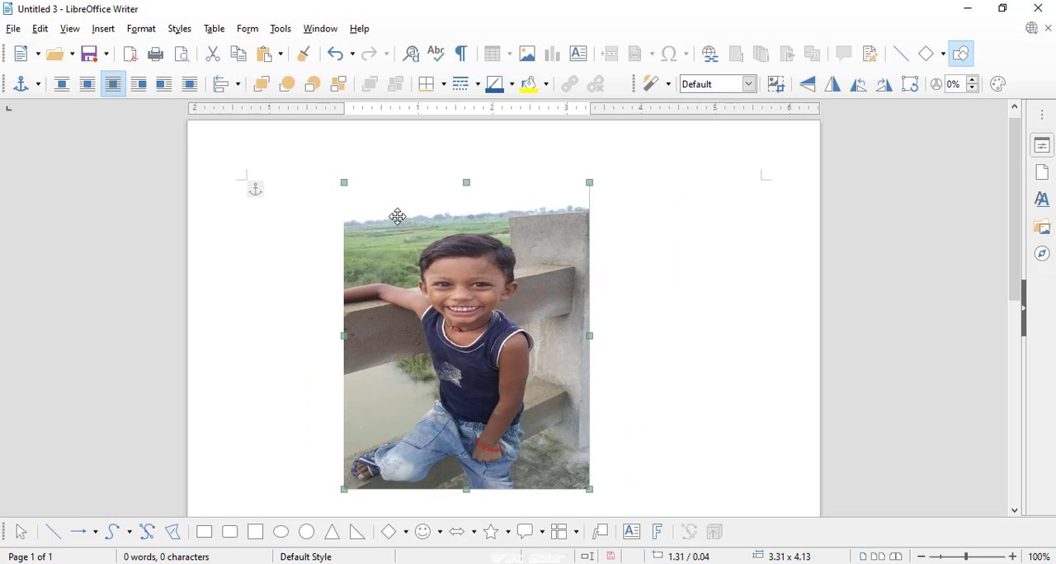
# - Give the selected image the title "small boy" and the description "only 6 year"
pyautogui.click(144, 33)
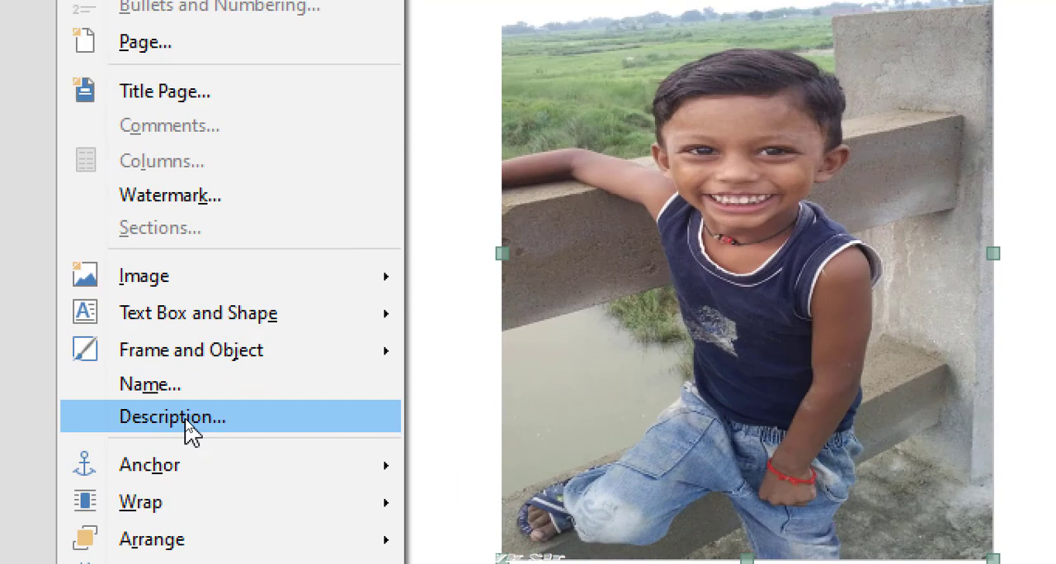
pyautogui.click(187, 419)
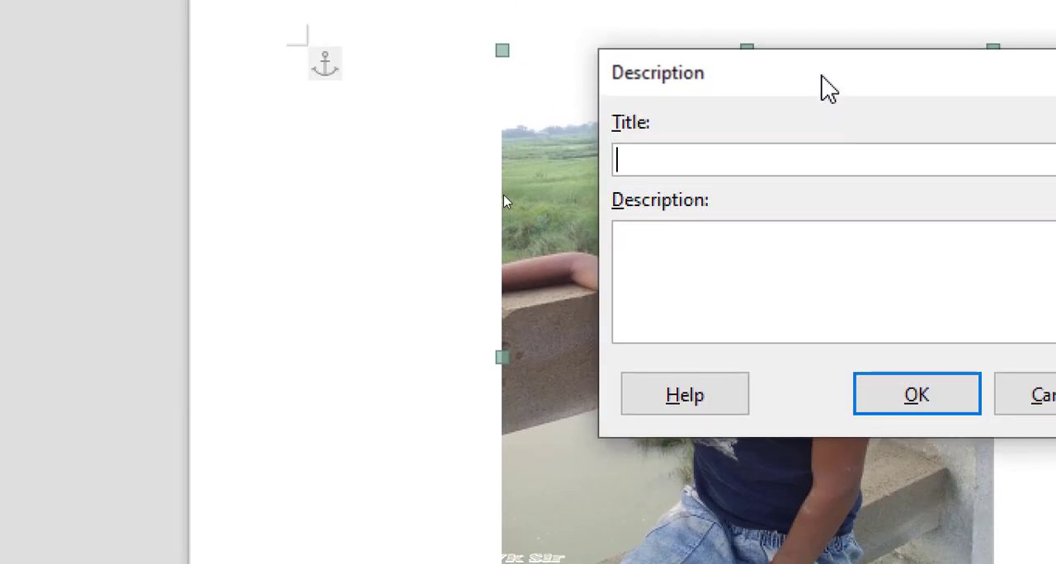
pyautogui.moveTo(822, 87); pyautogui.dragTo(667, 366)
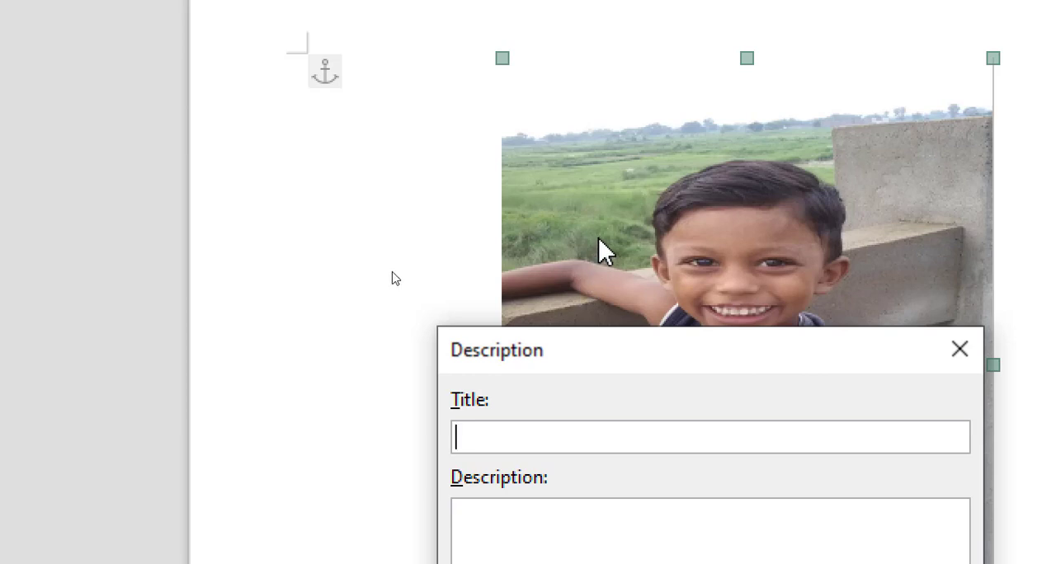
pyautogui.write('small boy')
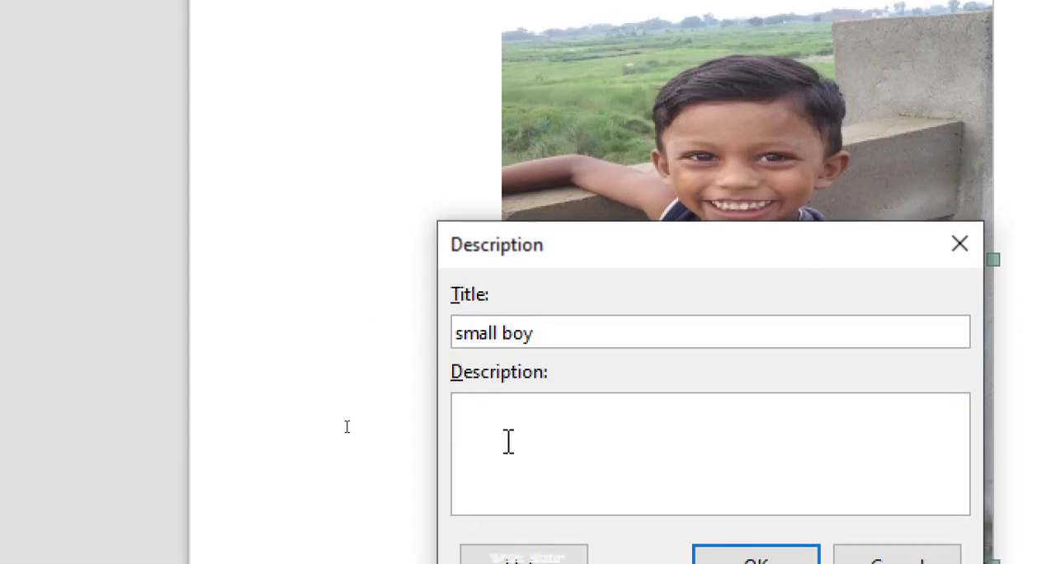
pyautogui.click(508, 547)
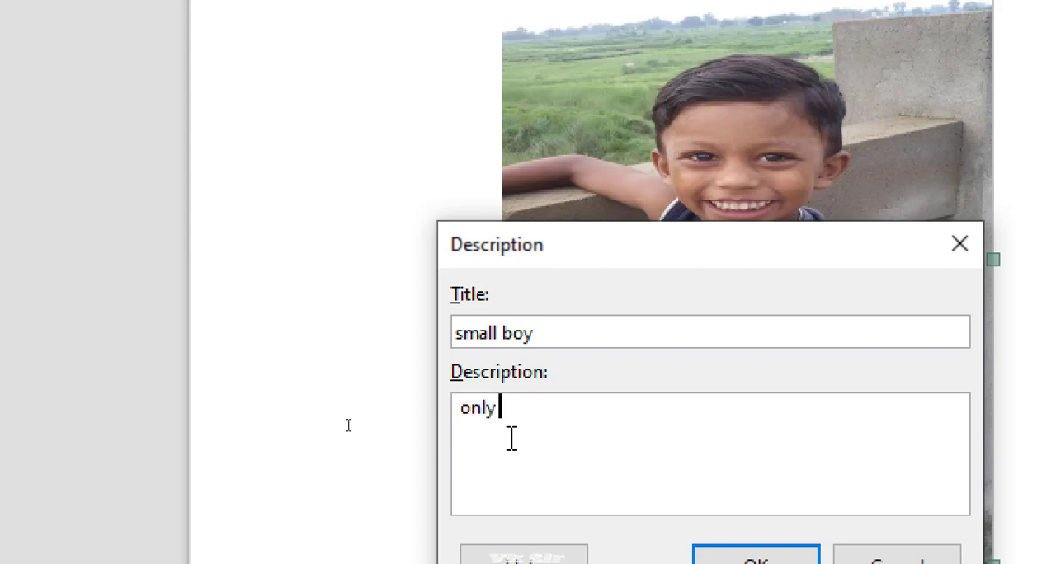
pyautogui.write('ar')
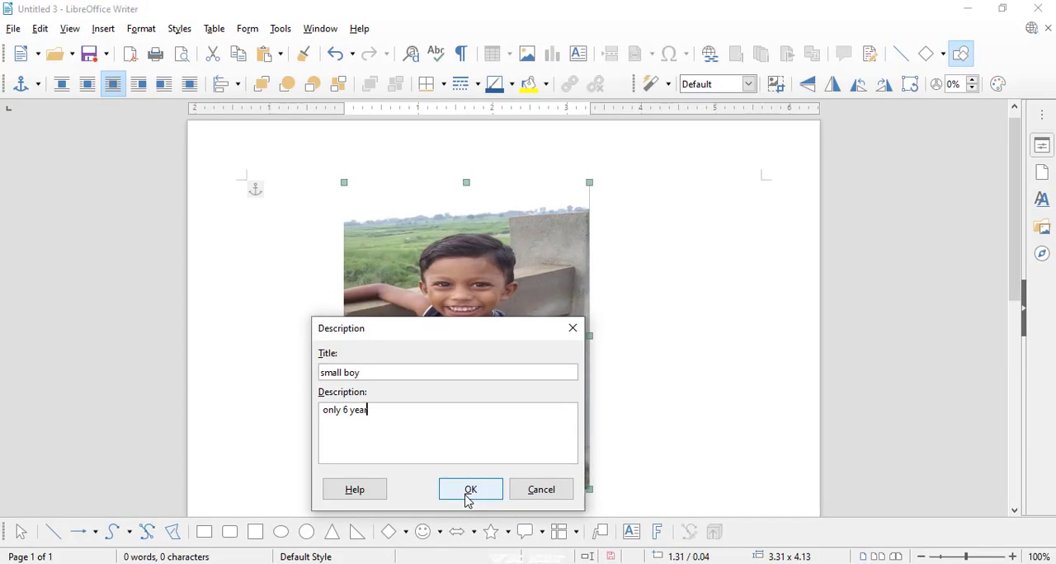
pyautogui.click(469, 492)
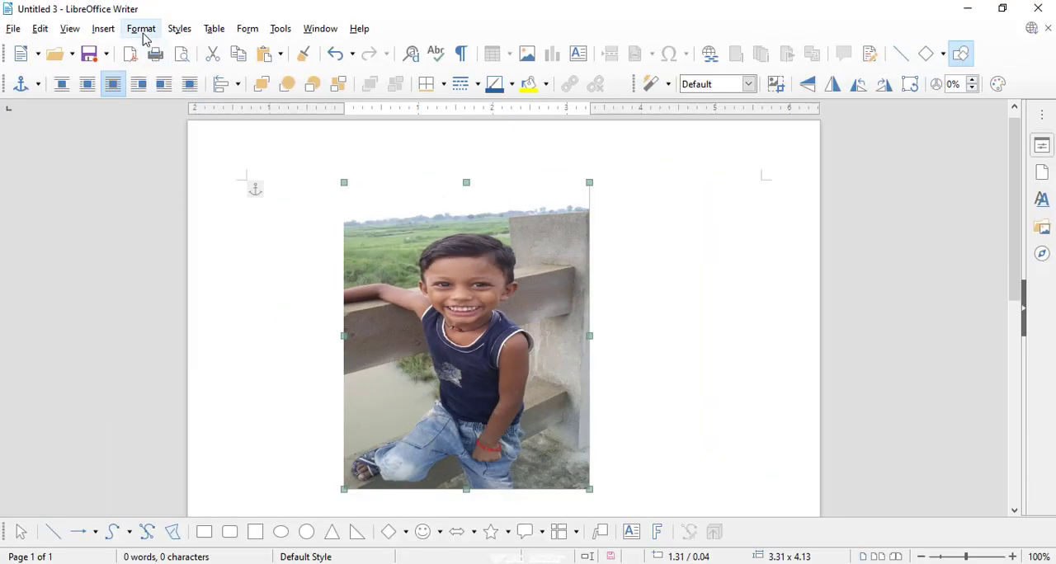
# - Set the image's width to 3.48" in its properties and apply the change
pyautogui.click(142, 33)
pyautogui.moveTo(196, 353)
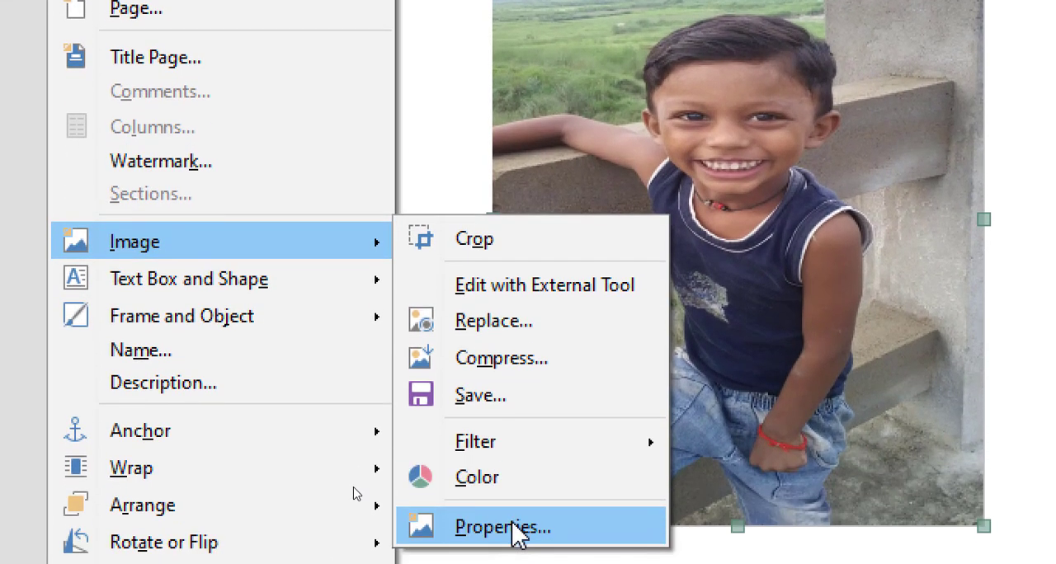
pyautogui.click(517, 528)
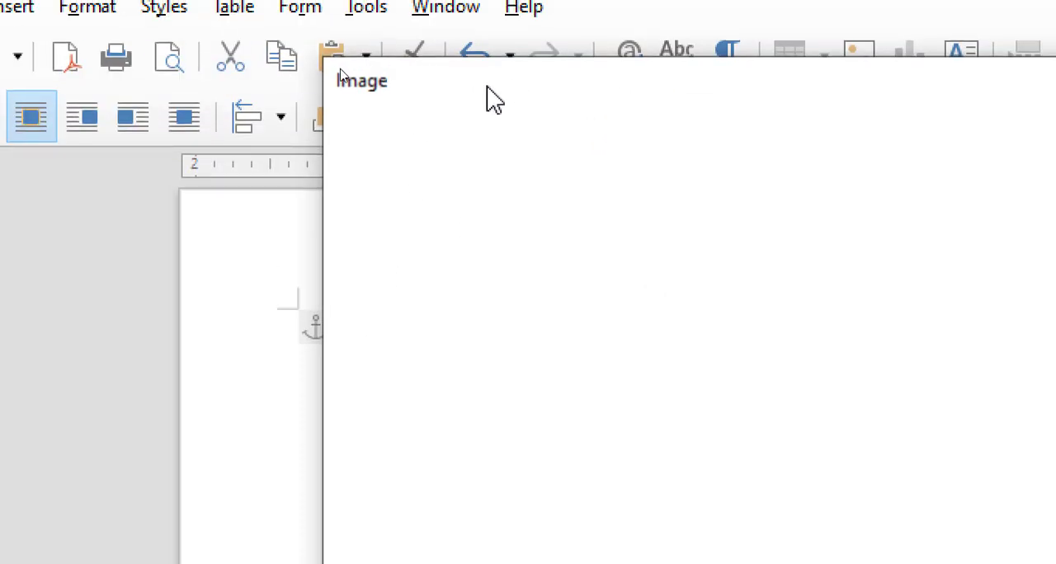
pyautogui.moveTo(578, 86); pyautogui.dragTo(419, 147)
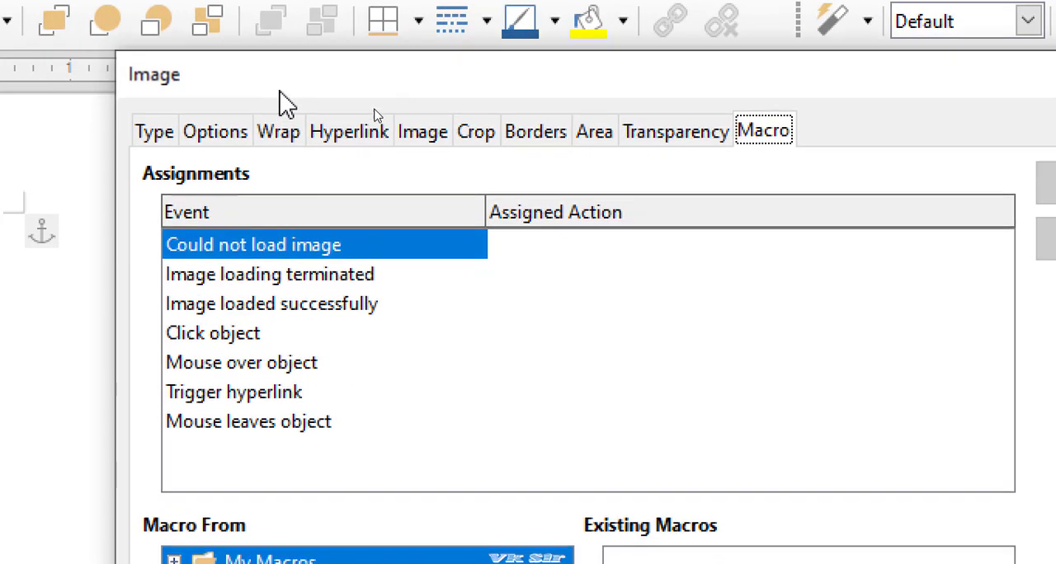
pyautogui.moveTo(281, 92); pyautogui.dragTo(257, 75)
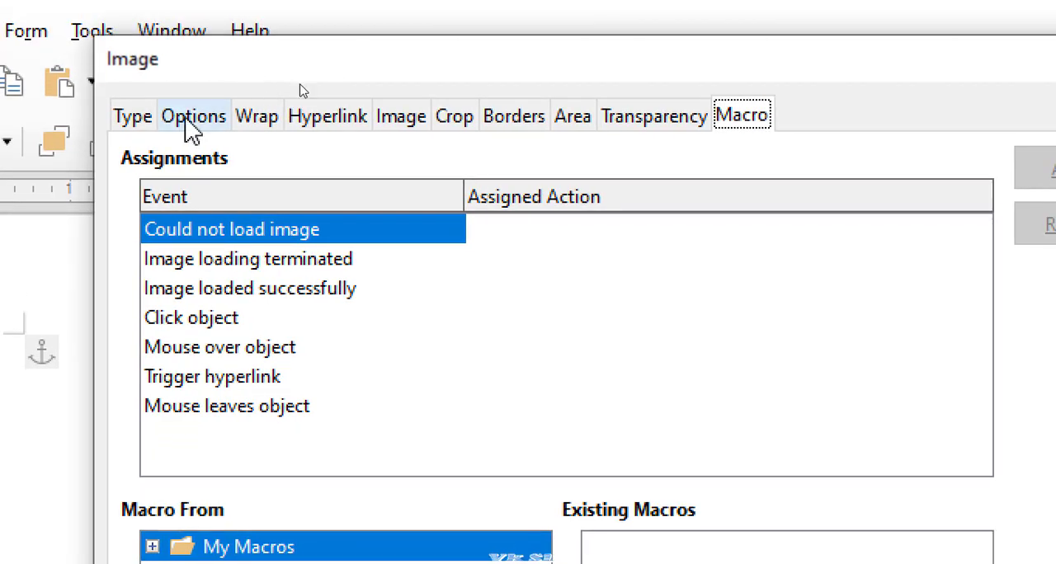
pyautogui.click(128, 119)
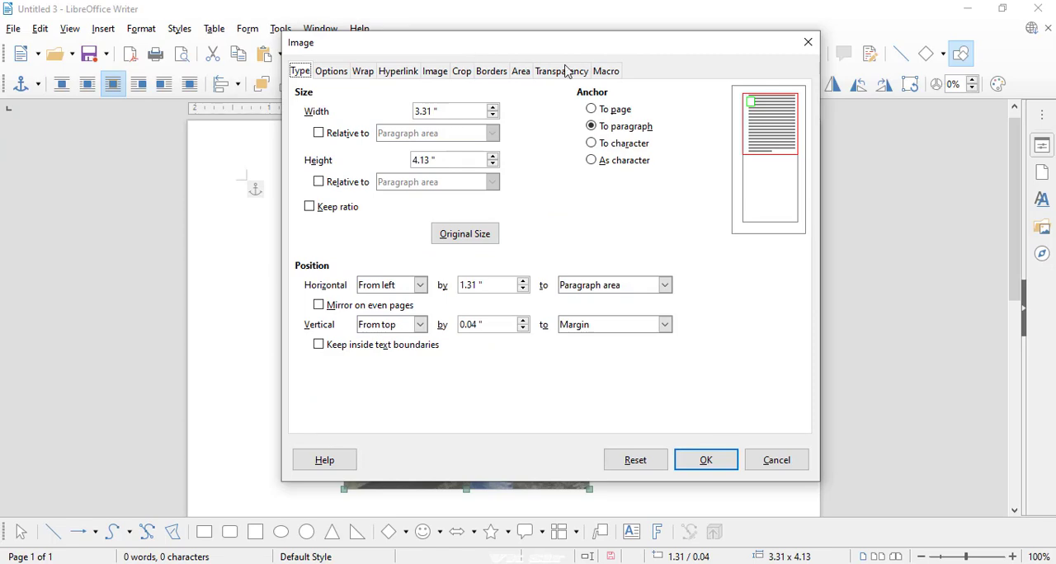
pyautogui.moveTo(478, 55); pyautogui.dragTo(829, 87)
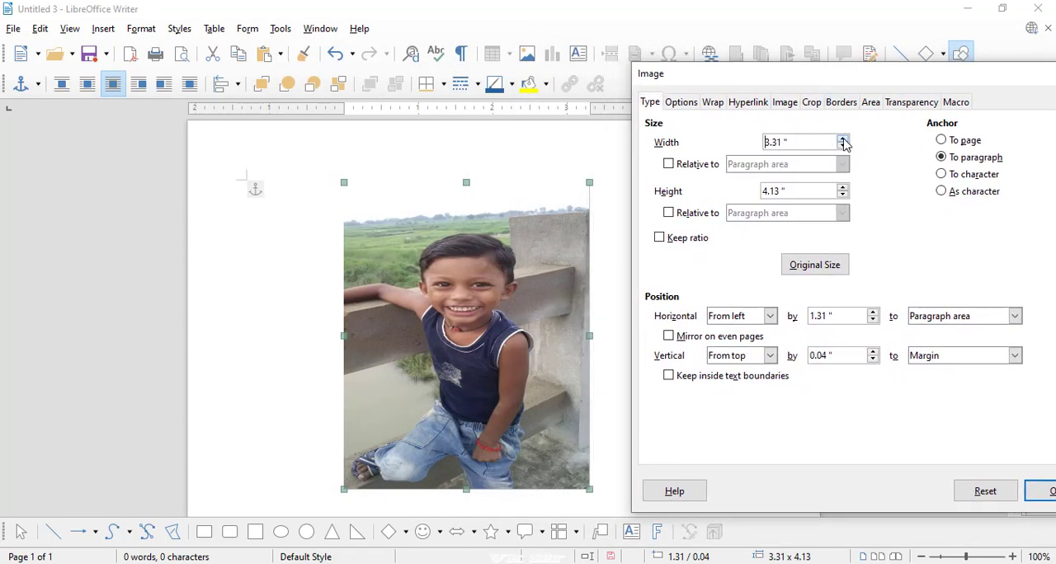
pyautogui.click(843, 138)
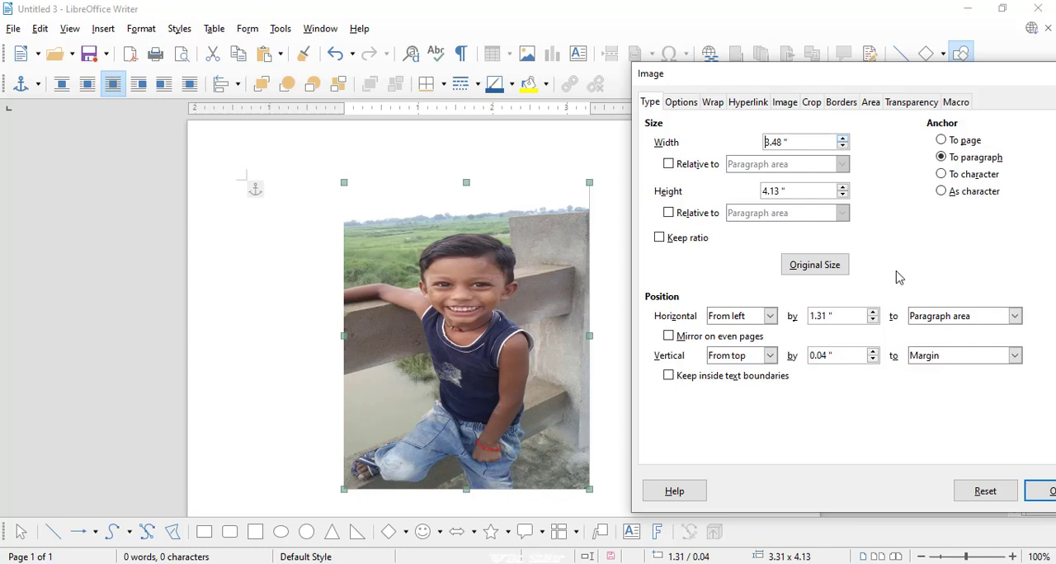
pyautogui.click(1046, 493)
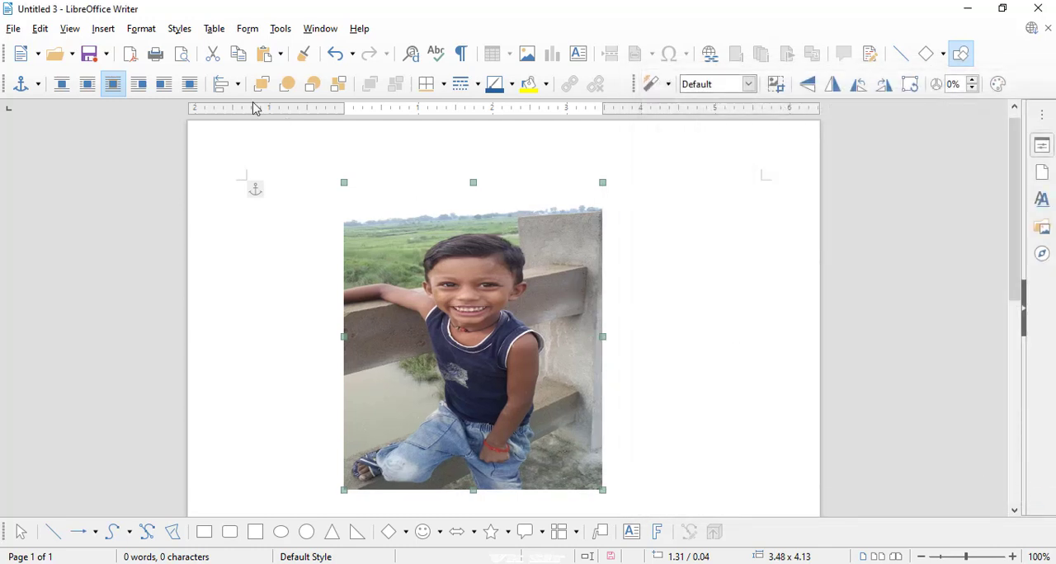
# - Anchor the image to the page through its properties and apply the change
pyautogui.click(141, 30)
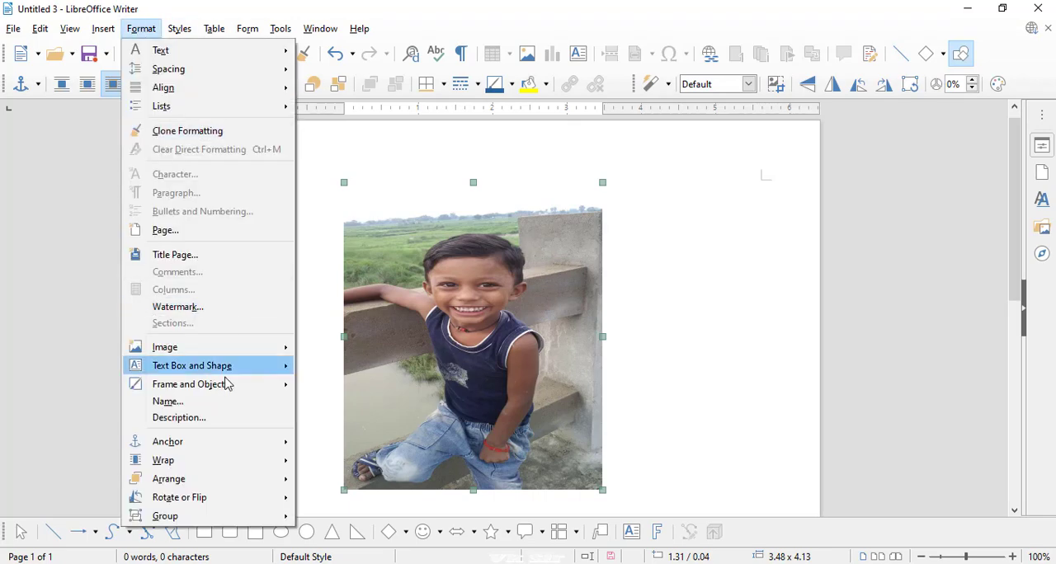
pyautogui.moveTo(227, 356)
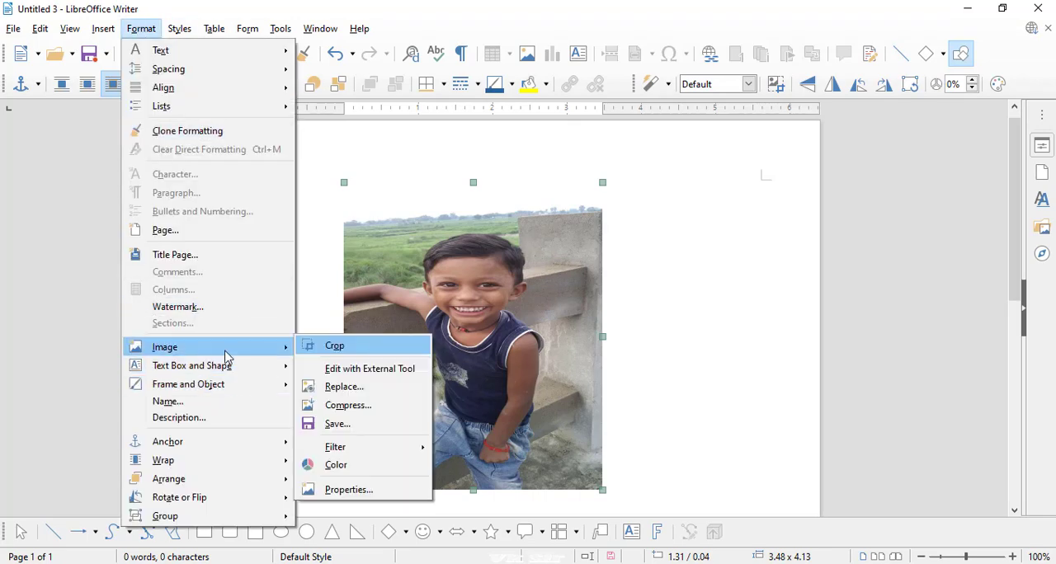
pyautogui.click(365, 490)
pyautogui.moveTo(527, 72); pyautogui.dragTo(737, 68)
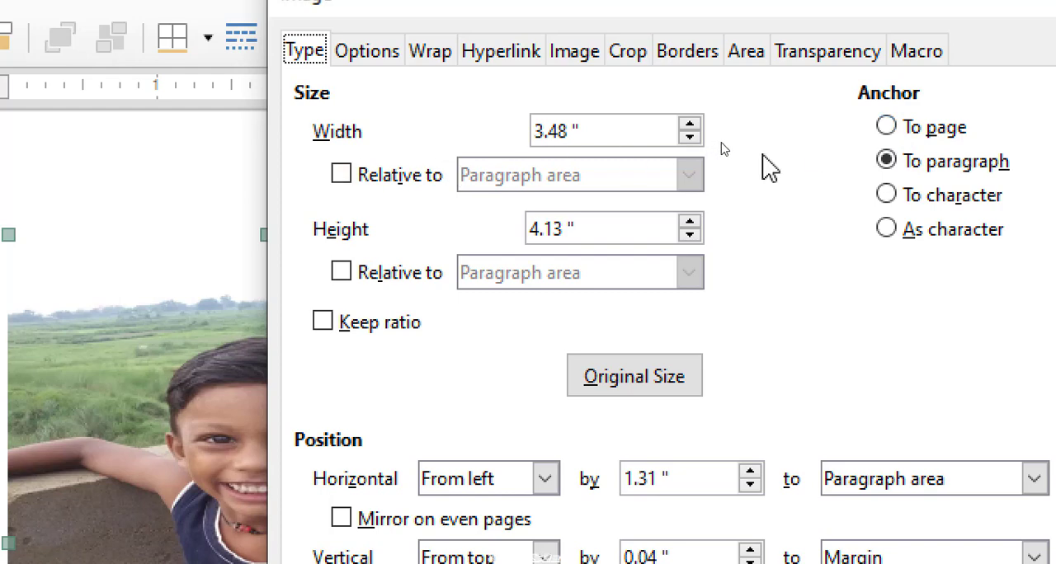
pyautogui.click(862, 127)
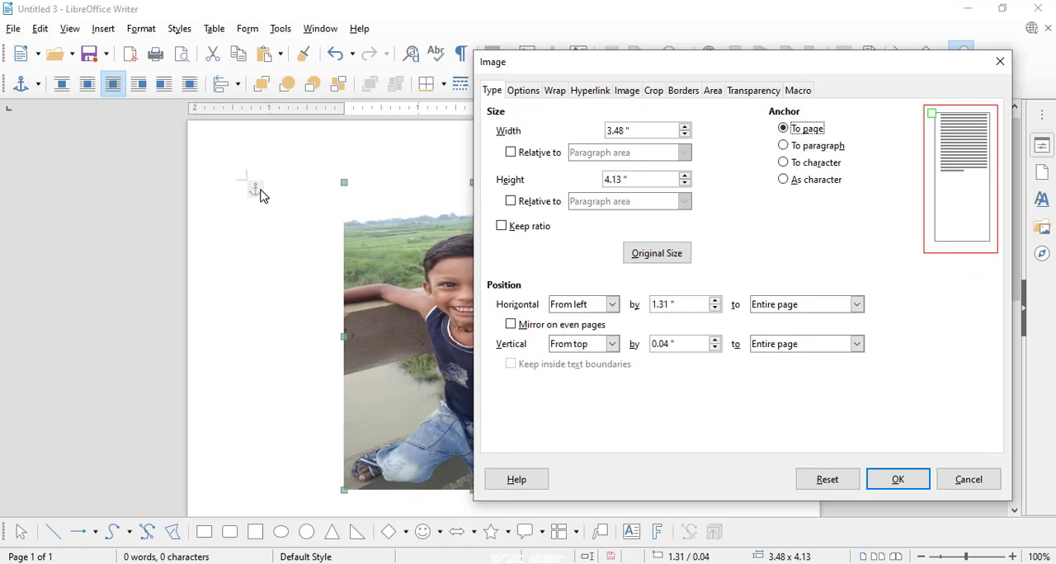
pyautogui.click(876, 482)
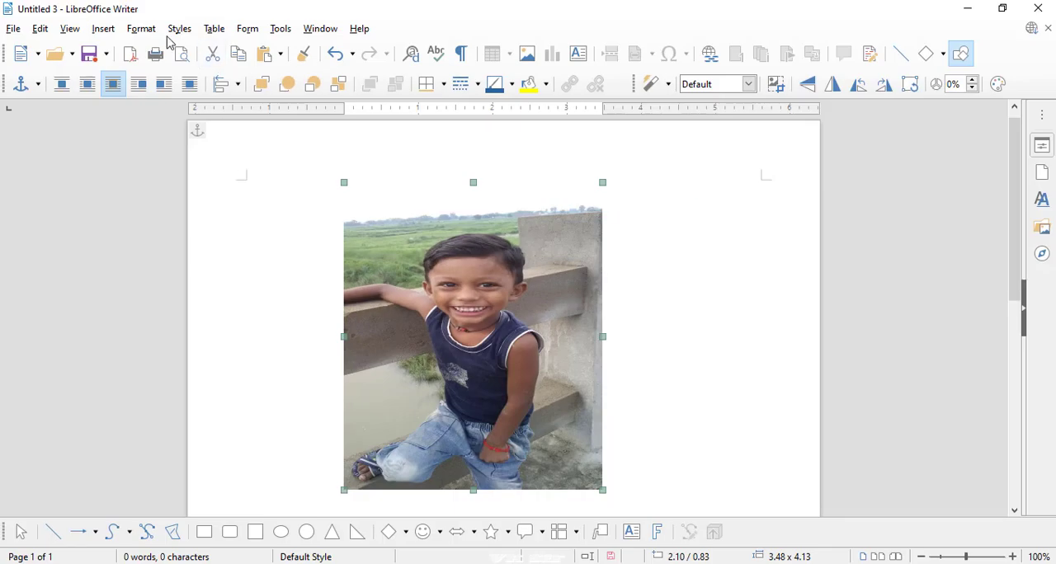
# - Reopen the image's properties and change its anchor to paragraph
pyautogui.click(141, 28)
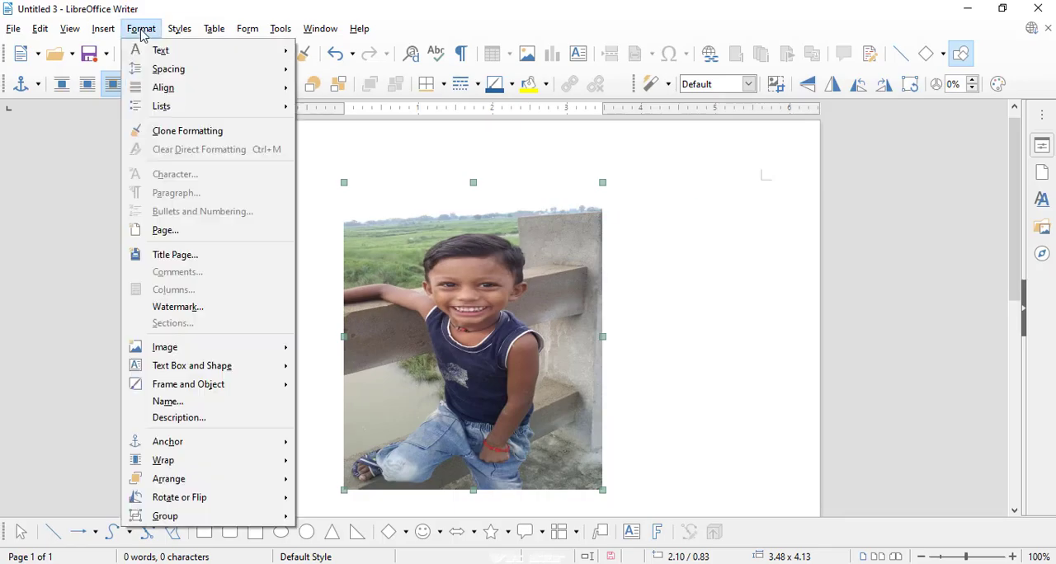
pyautogui.moveTo(206, 349)
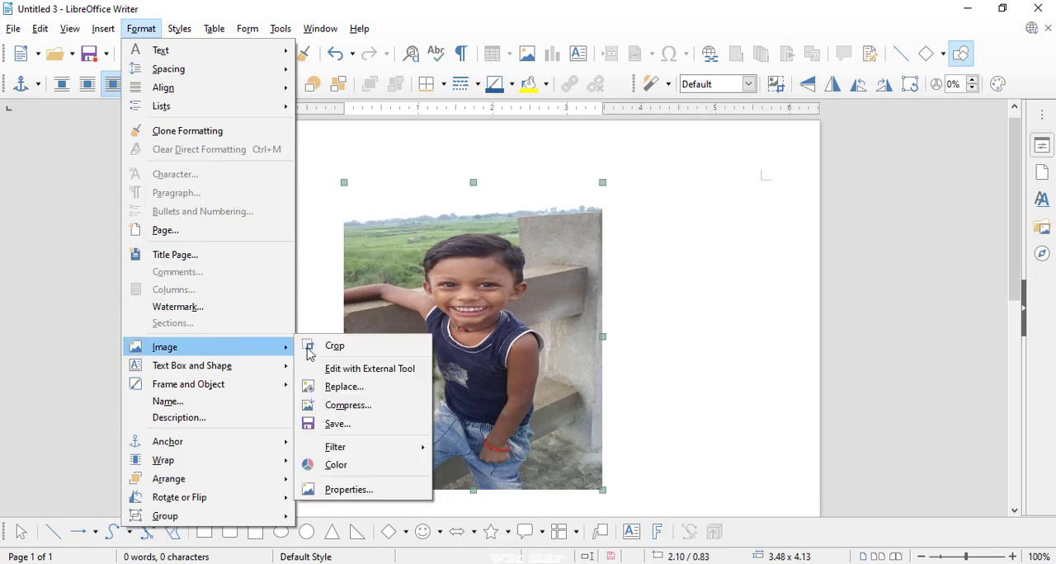
pyautogui.click(344, 489)
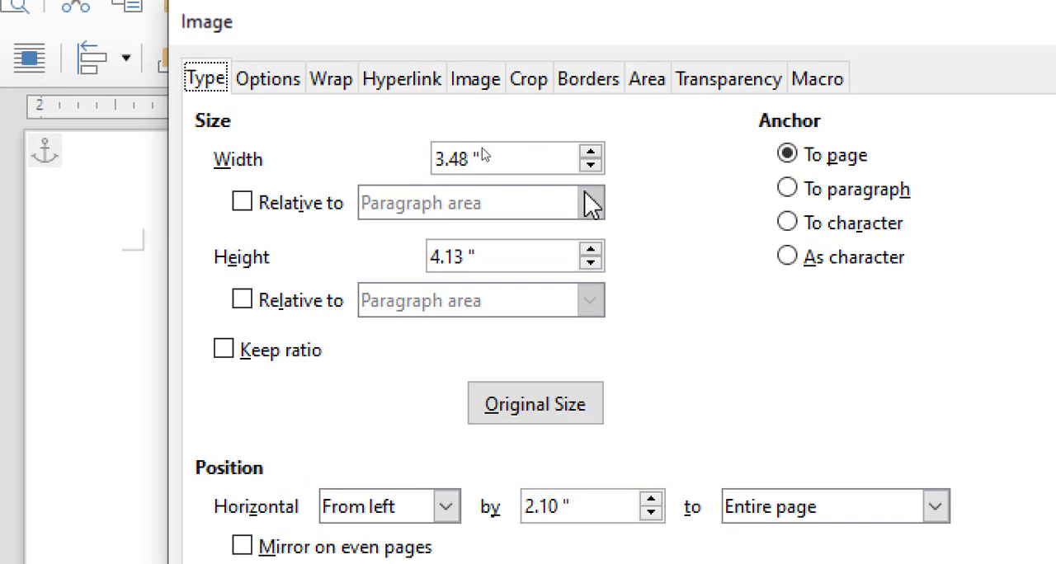
pyautogui.click(813, 190)
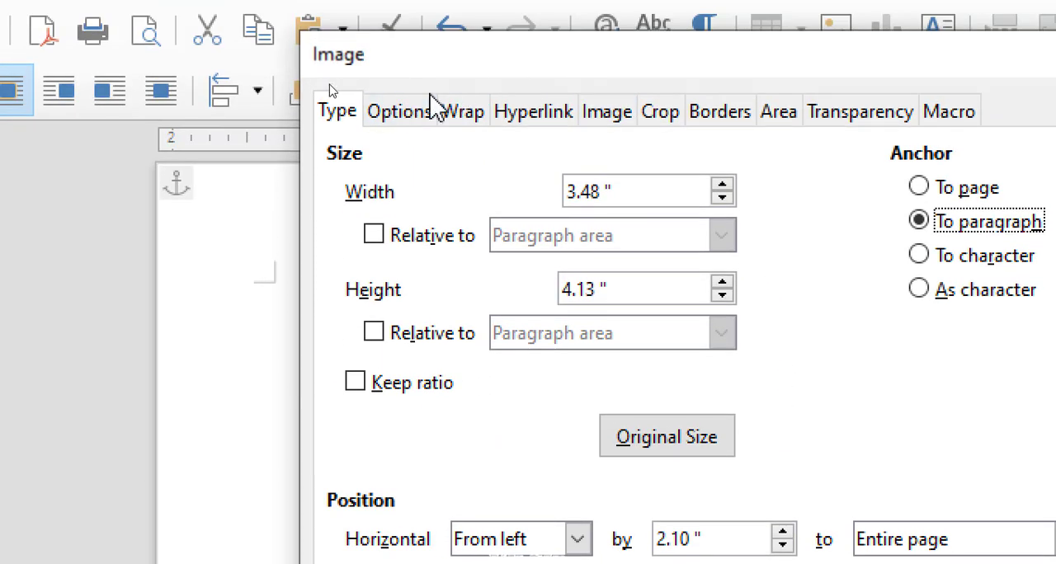
# - Examine the image's name, alternative text and description in the properties options
pyautogui.moveTo(464, 78); pyautogui.dragTo(418, 78)
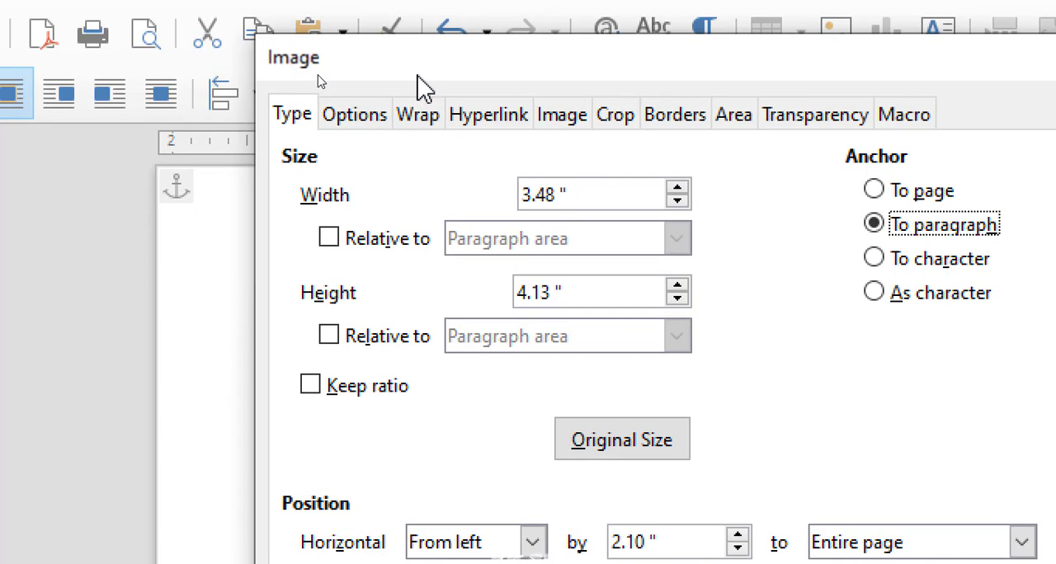
pyautogui.click(361, 127)
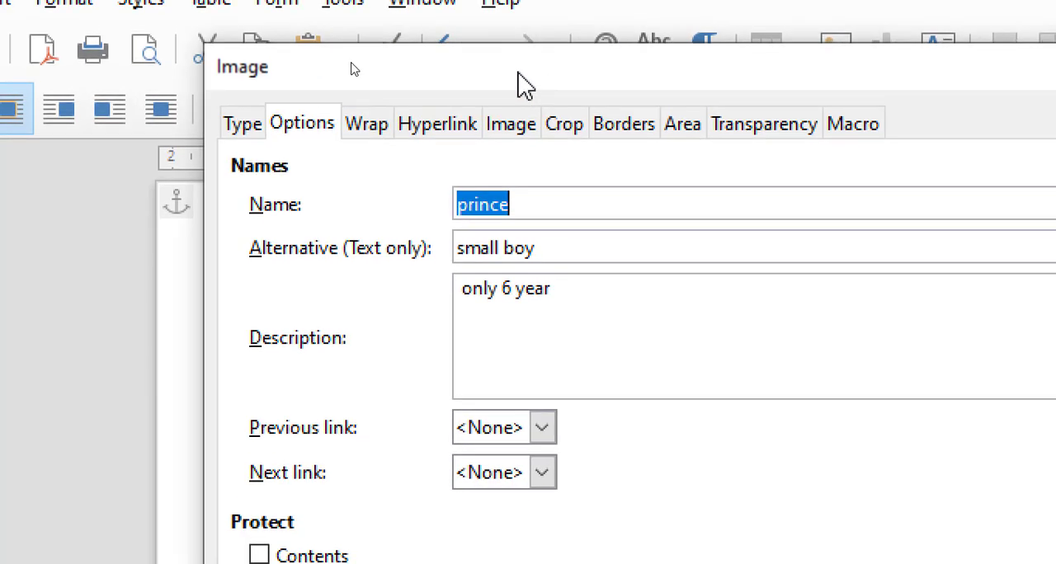
pyautogui.moveTo(403, 80); pyautogui.dragTo(389, 76)
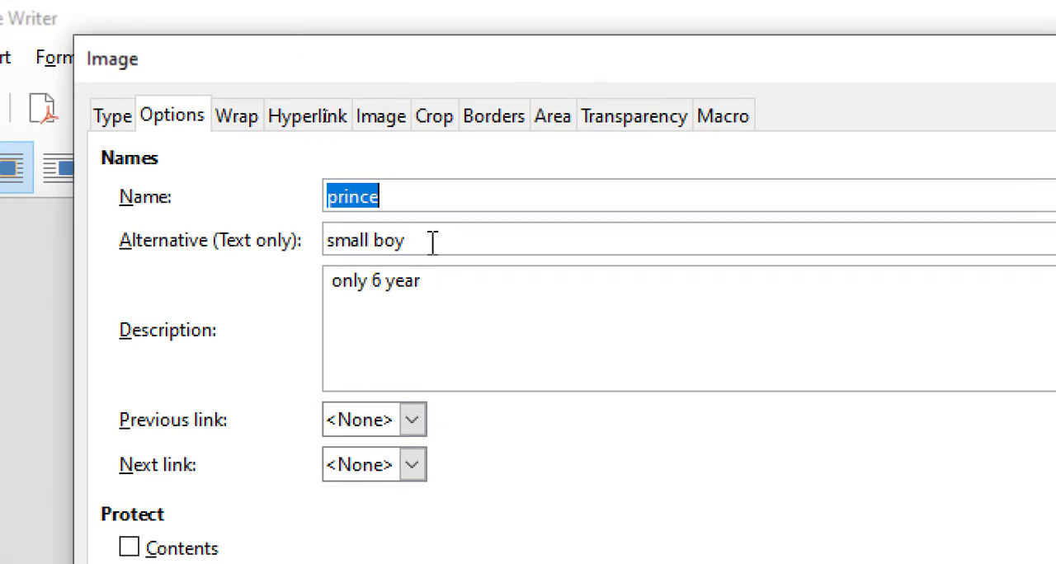
pyautogui.click(418, 200)
pyautogui.moveTo(401, 199); pyautogui.dragTo(341, 196)
pyautogui.click(413, 246)
pyautogui.moveTo(413, 247); pyautogui.dragTo(336, 237)
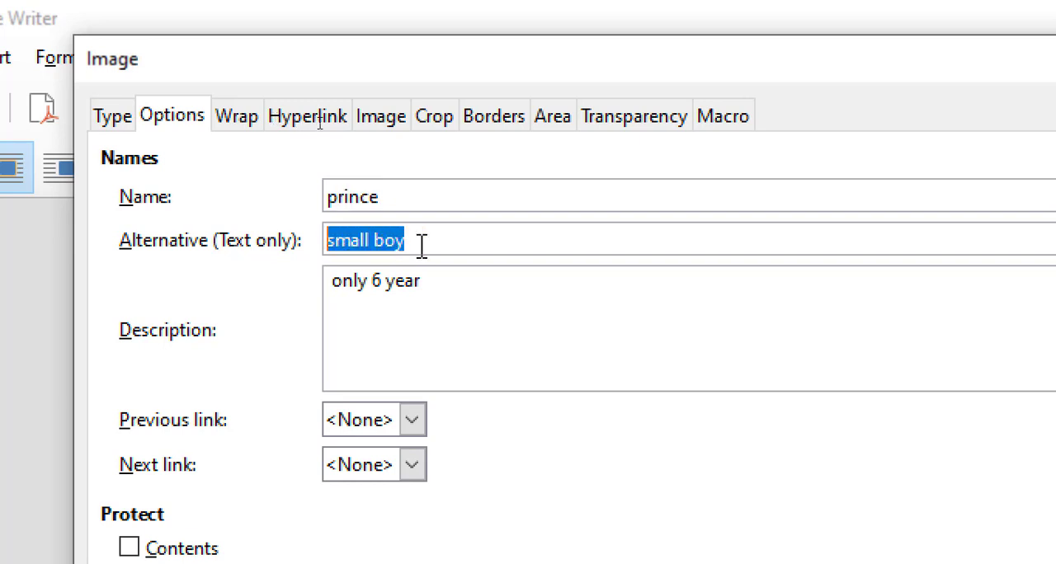
pyautogui.moveTo(430, 272); pyautogui.dragTo(334, 272)
pyautogui.click(361, 274)
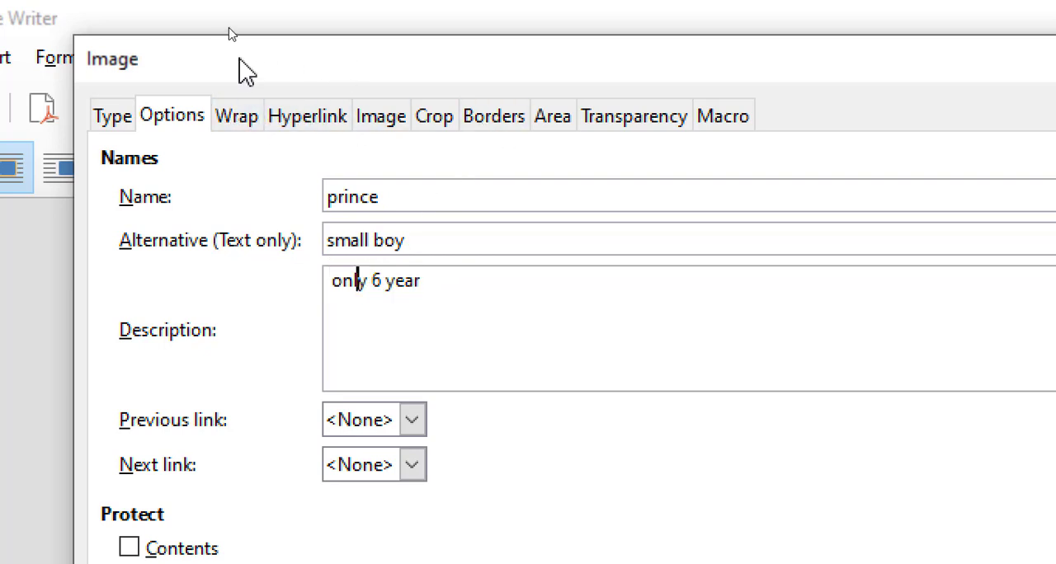
pyautogui.moveTo(246, 72); pyautogui.dragTo(293, 69)
pyautogui.click(396, 280)
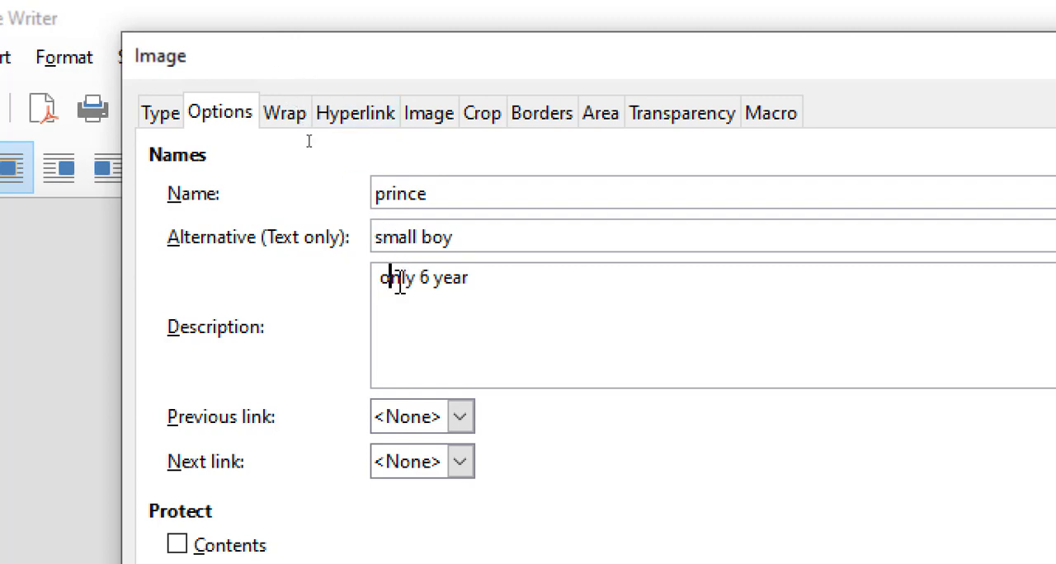
pyautogui.moveTo(399, 283); pyautogui.dragTo(423, 283)
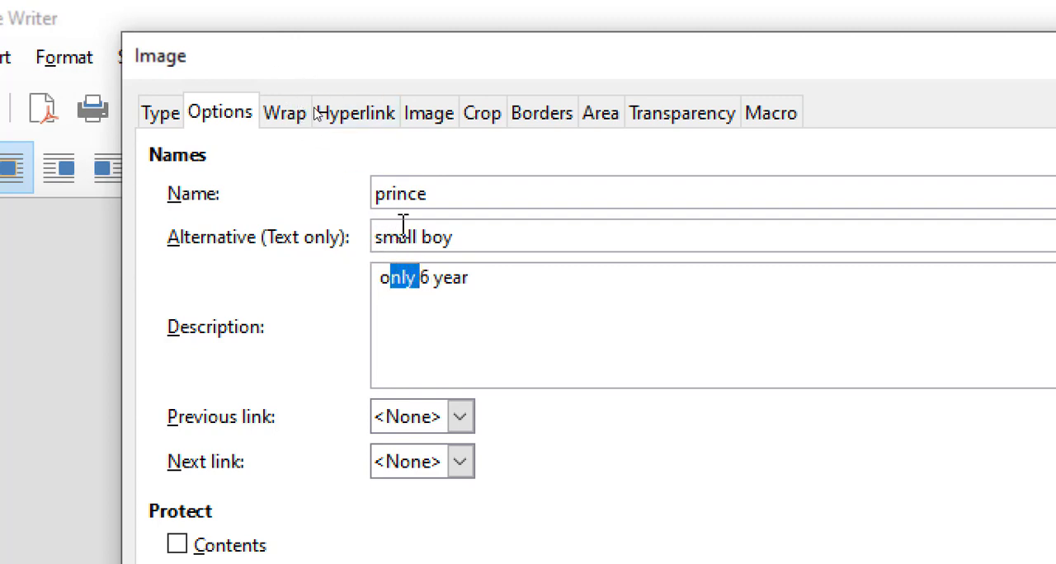
pyautogui.moveTo(410, 194); pyautogui.dragTo(387, 194)
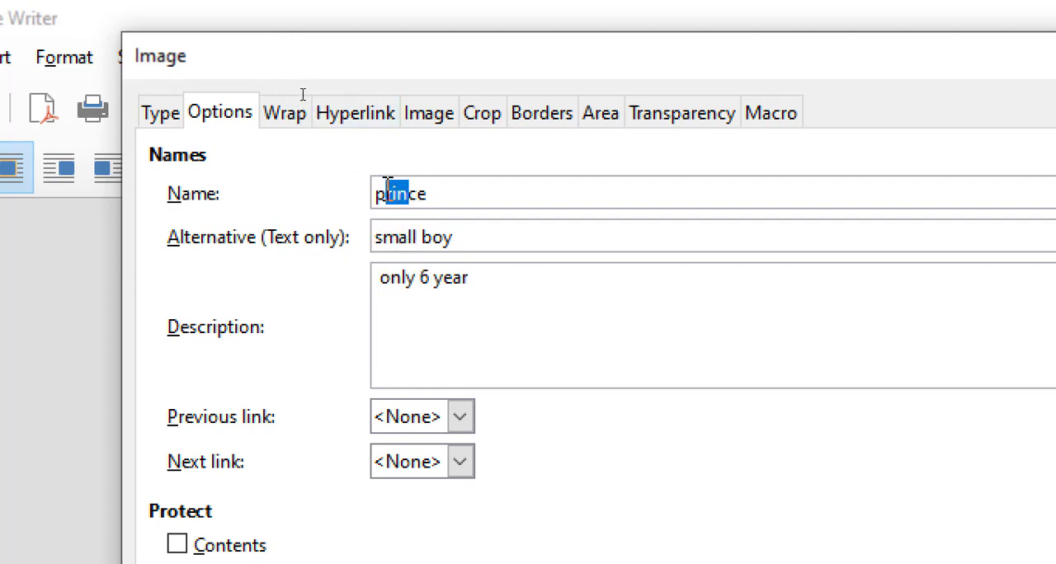
pyautogui.moveTo(454, 237); pyautogui.dragTo(371, 236)
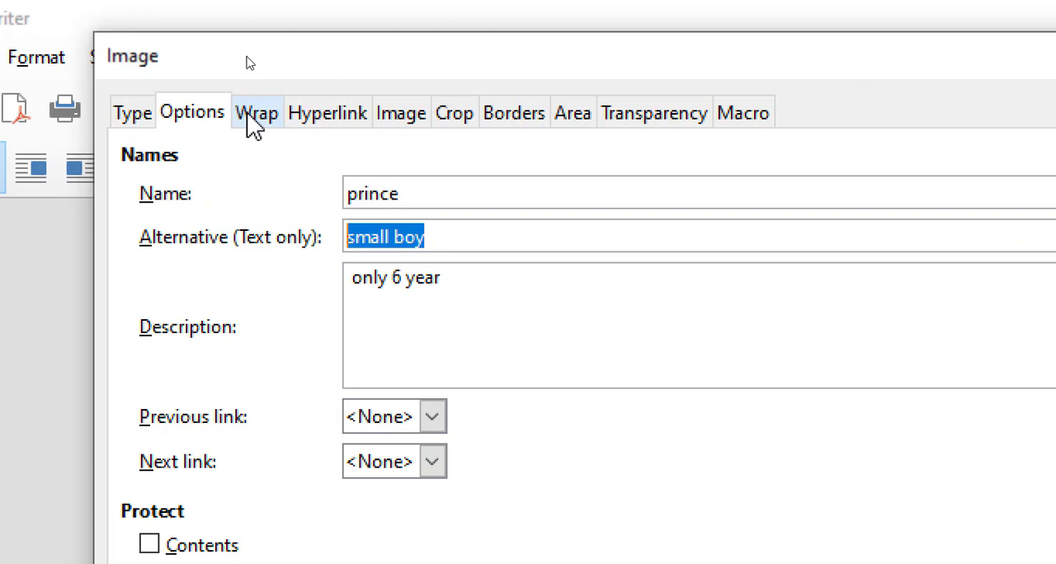
# - Examine the image's wrap and hyperlink settings in its properties, then close and reopen the properties
pyautogui.click(250, 58)
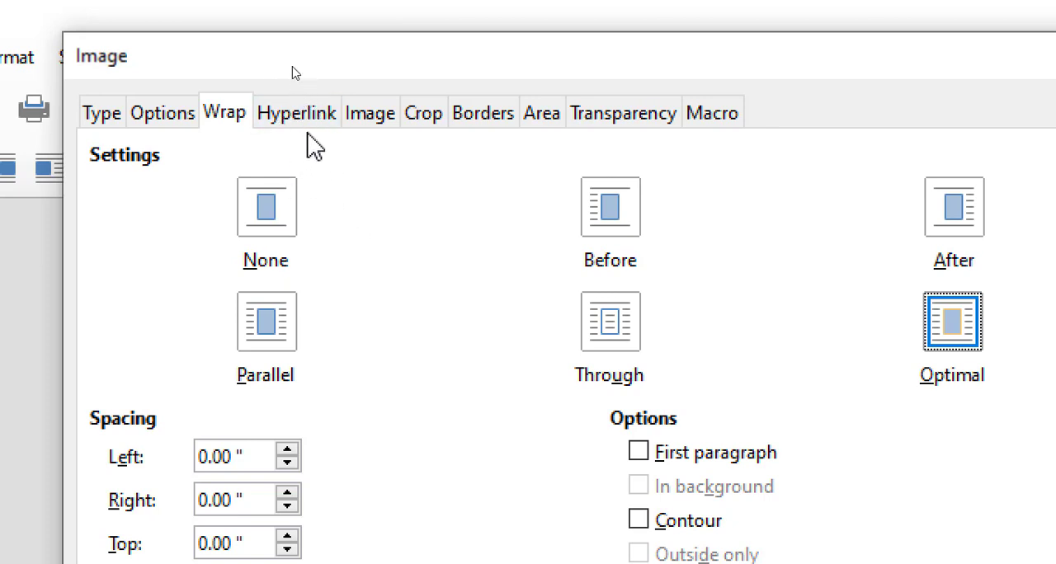
pyautogui.click(308, 125)
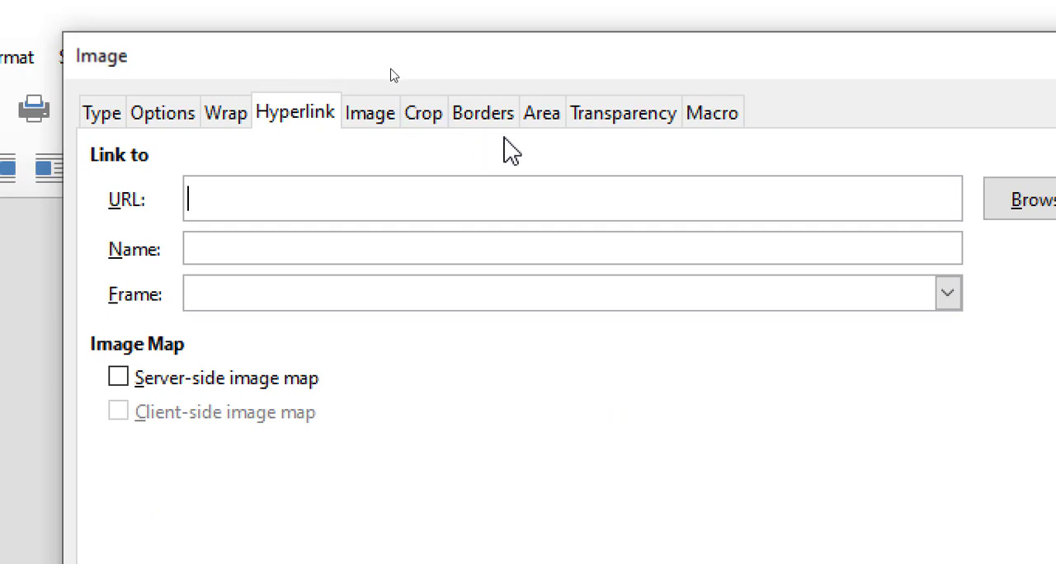
pyautogui.moveTo(459, 75)
pyautogui.mouseDown()
pyautogui.moveTo(417, 103)
pyautogui.moveTo(437, 80)
pyautogui.moveTo(455, 80)
pyautogui.mouseUp()
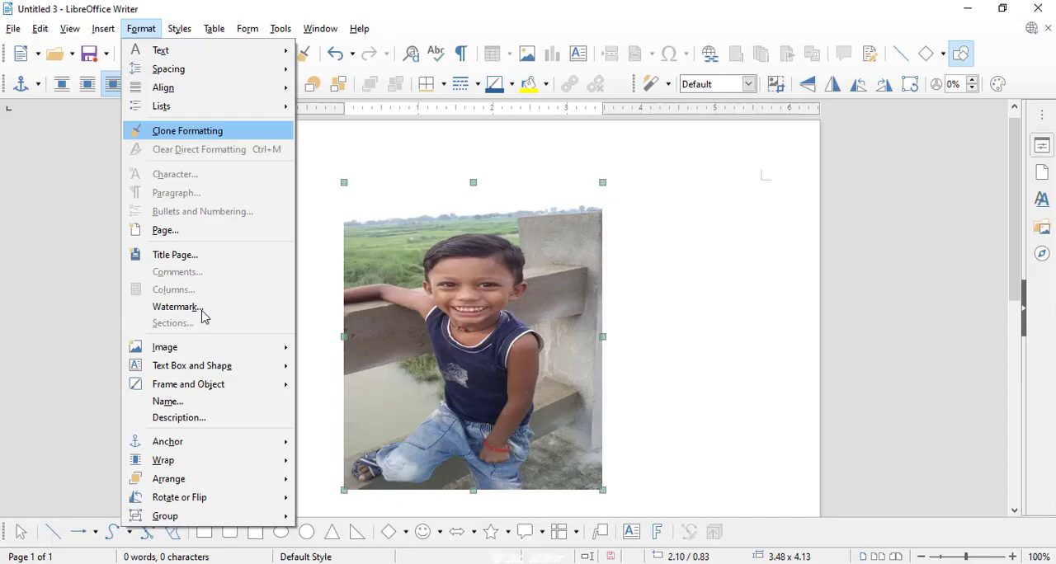
pyautogui.moveTo(218, 374)
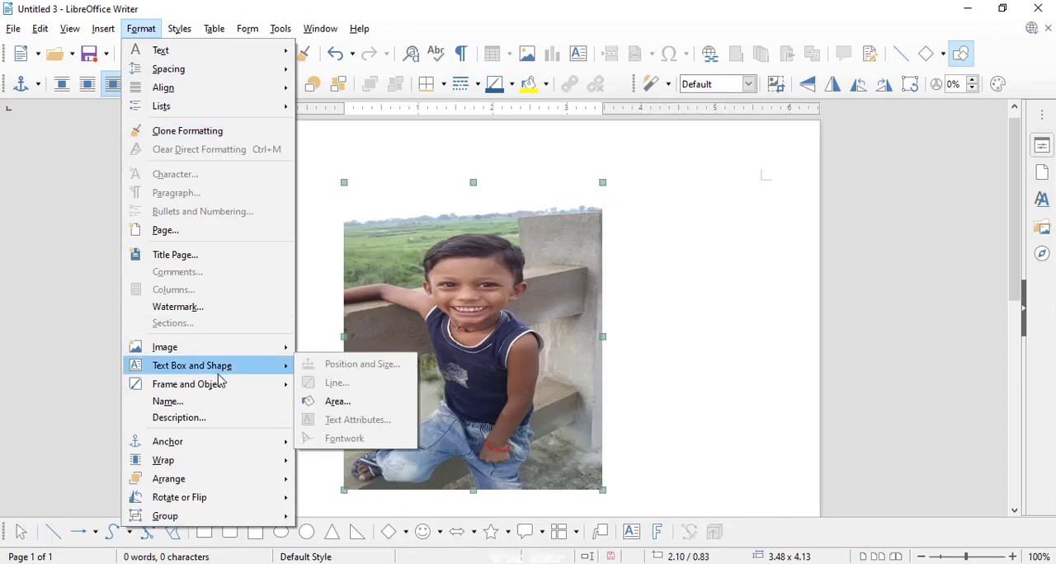
pyautogui.moveTo(283, 348)
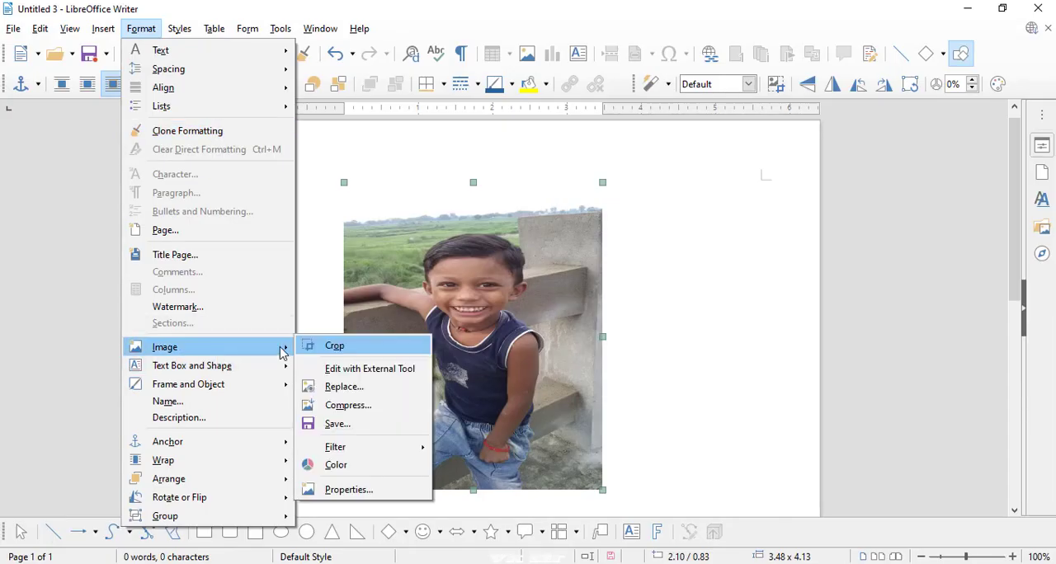
pyautogui.click(337, 491)
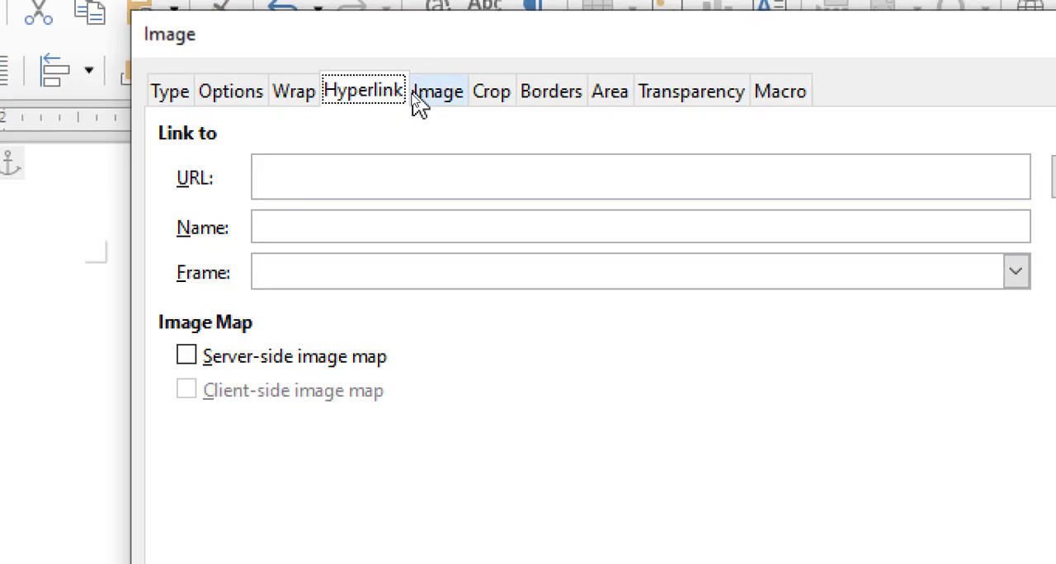
# - Try flipping the image vertically and horizontally in its properties, and clear both flips again
pyautogui.click(413, 94)
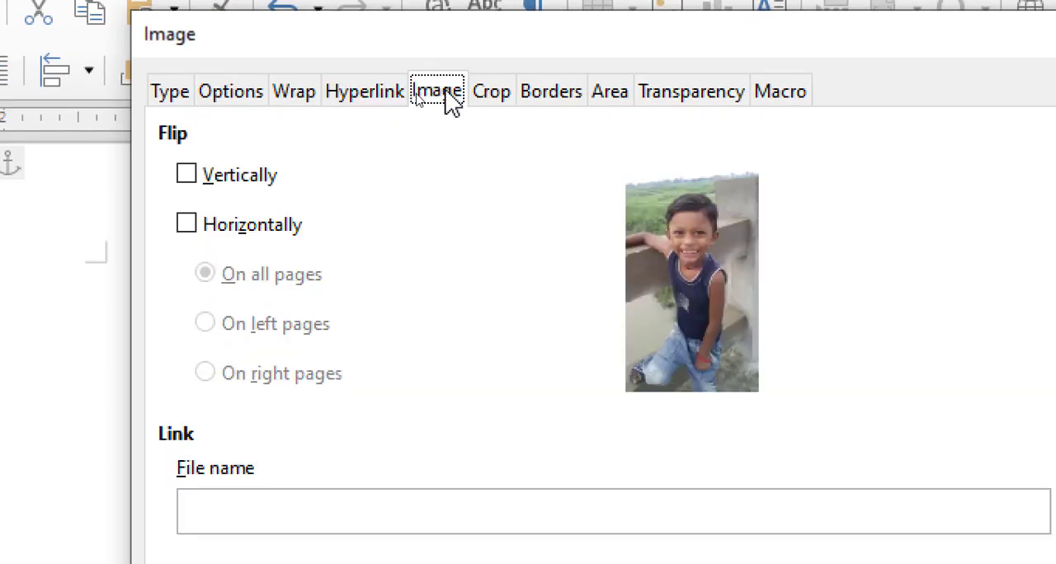
pyautogui.click(247, 192)
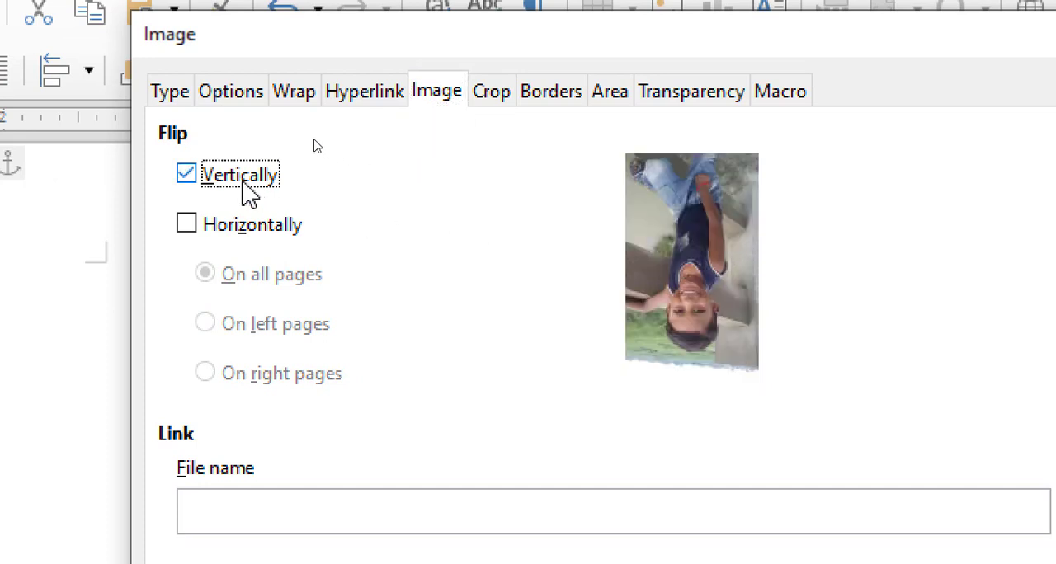
pyautogui.click(195, 236)
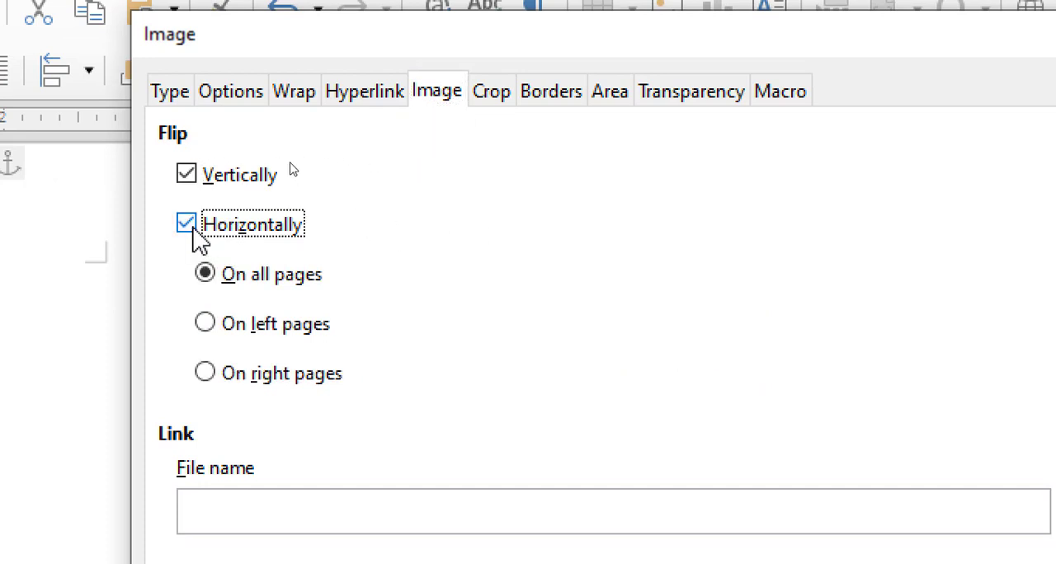
pyautogui.click(195, 188)
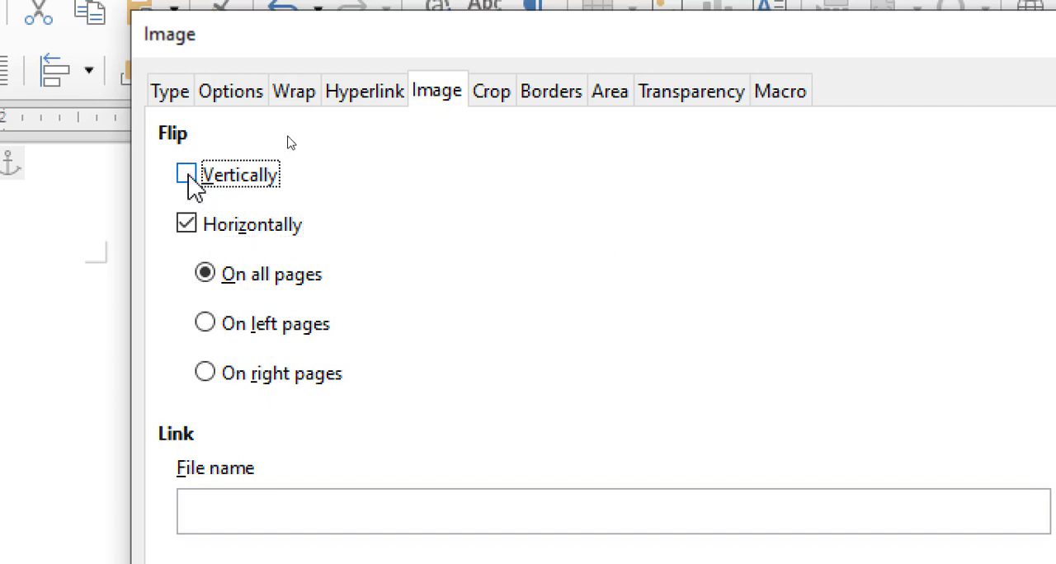
pyautogui.click(236, 235)
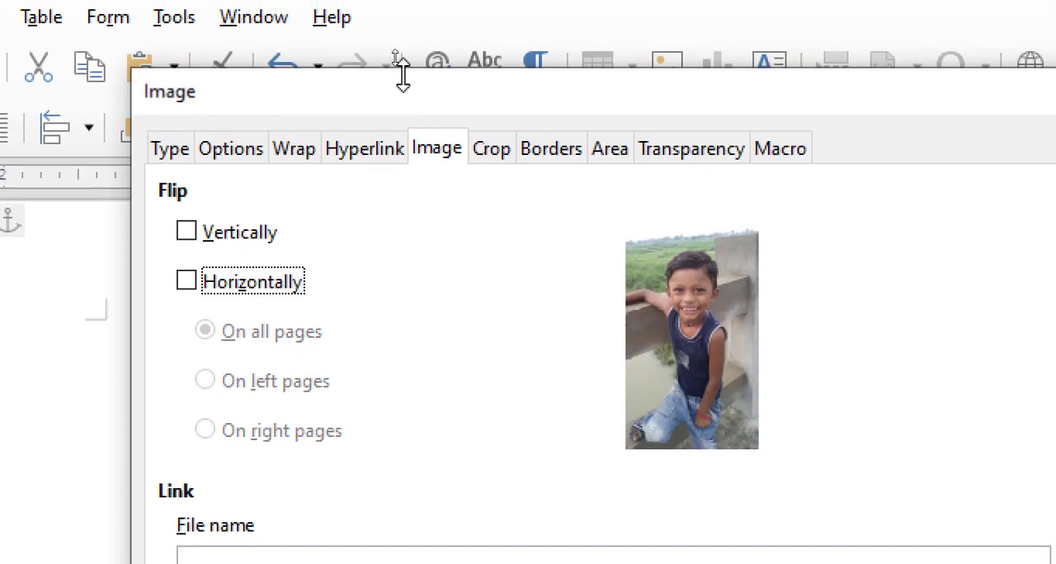
pyautogui.moveTo(396, 94); pyautogui.dragTo(871, 346)
pyautogui.moveTo(771, 348); pyautogui.dragTo(347, 65)
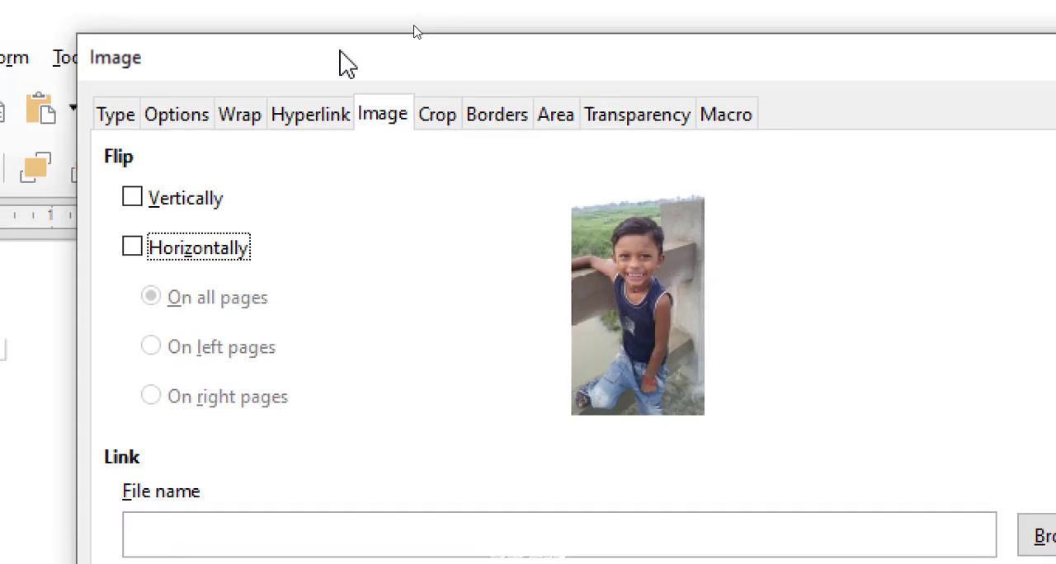
# - Crop the image by -1.50" on its left side while keeping scale, and return the right crop to 0.00"
pyautogui.click(437, 140)
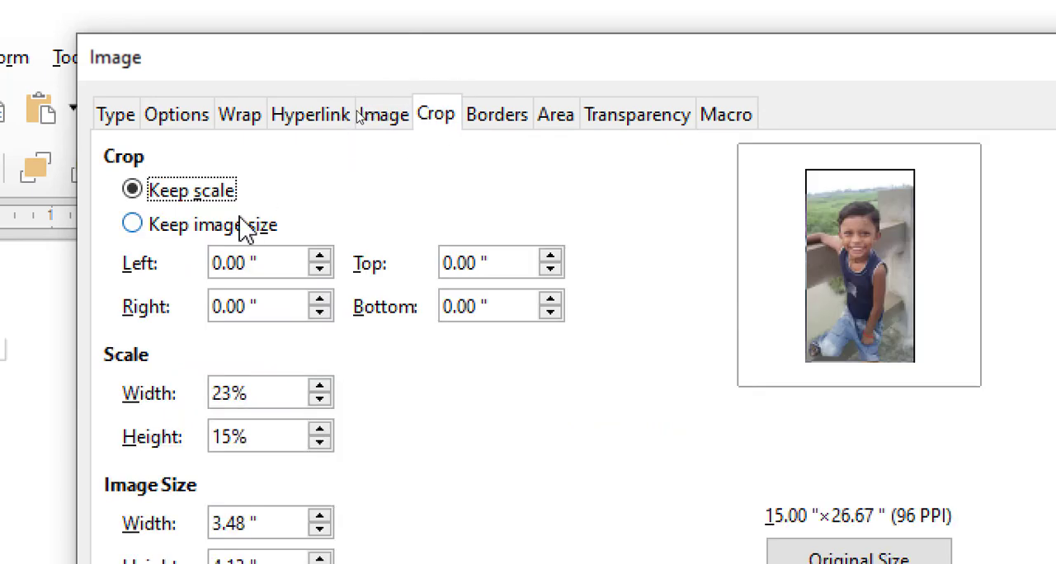
pyautogui.click(320, 256)
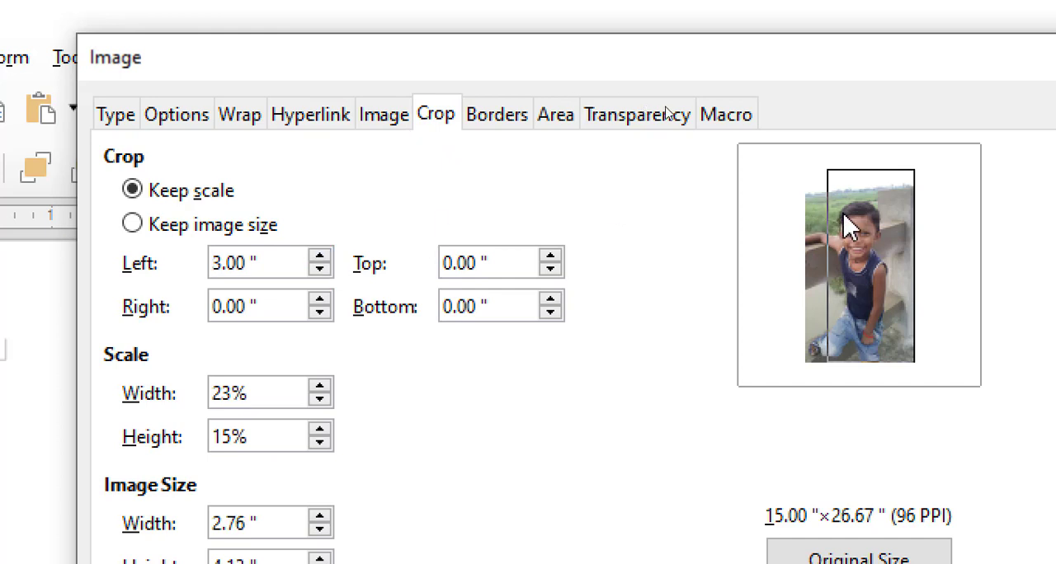
pyautogui.click(320, 270)
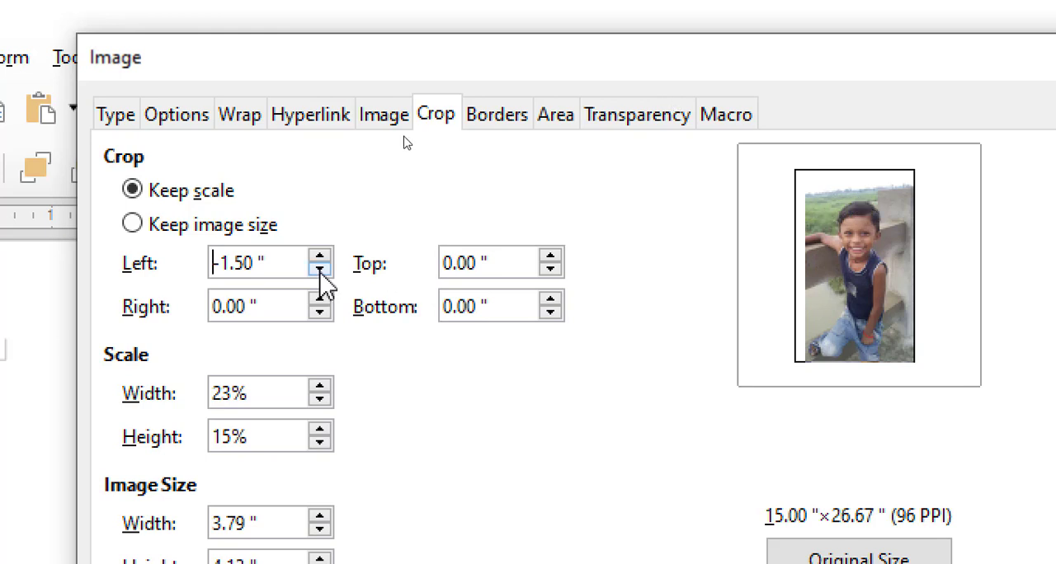
pyautogui.click(319, 300)
pyautogui.click(319, 300)
pyautogui.click(319, 301)
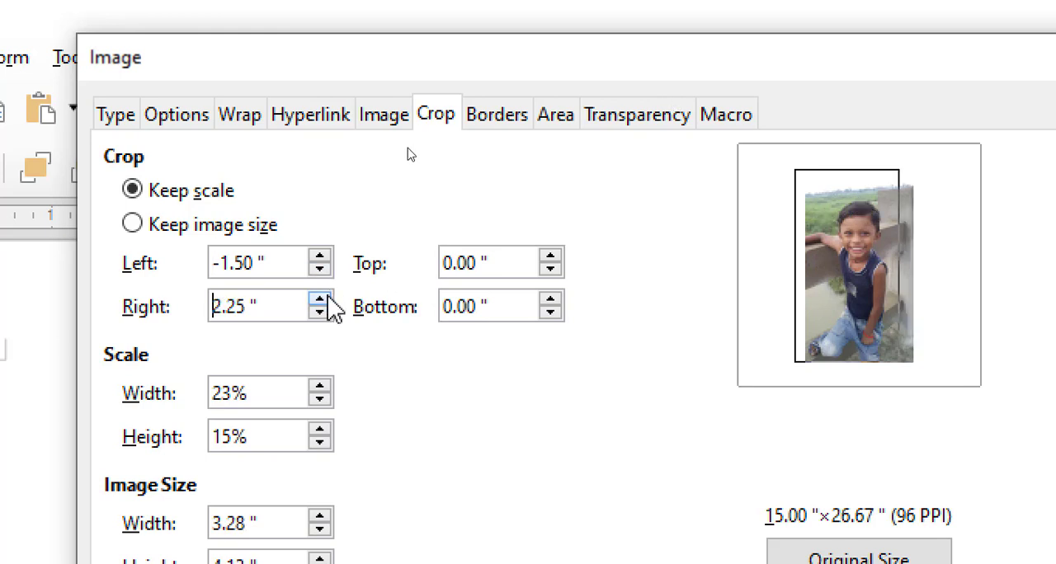
pyautogui.click(328, 320)
pyautogui.click(328, 320)
pyautogui.click(328, 320)
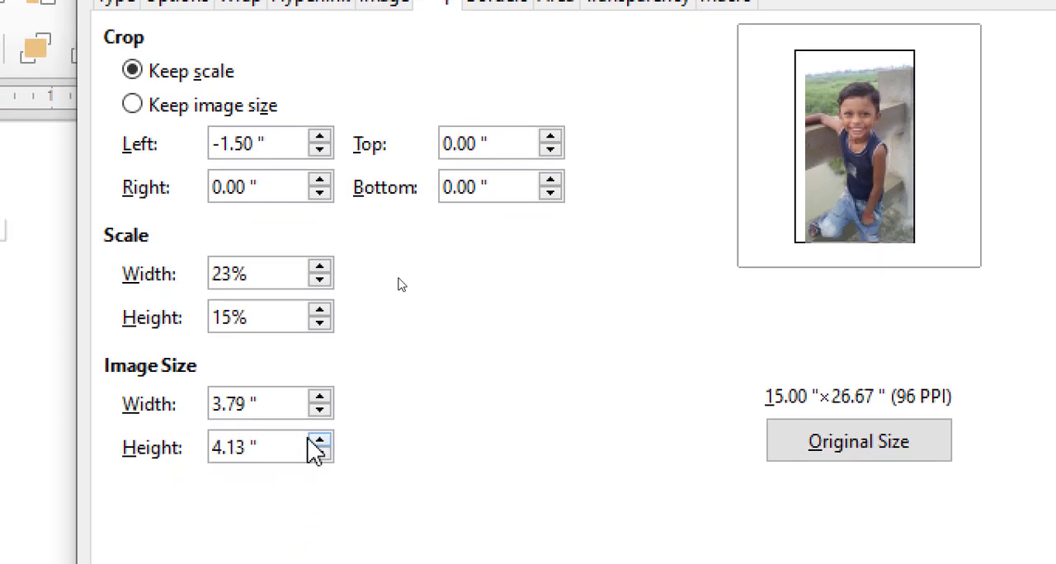
# - Give the image a box border on all four sides and apply the property changes
pyautogui.click(488, 73)
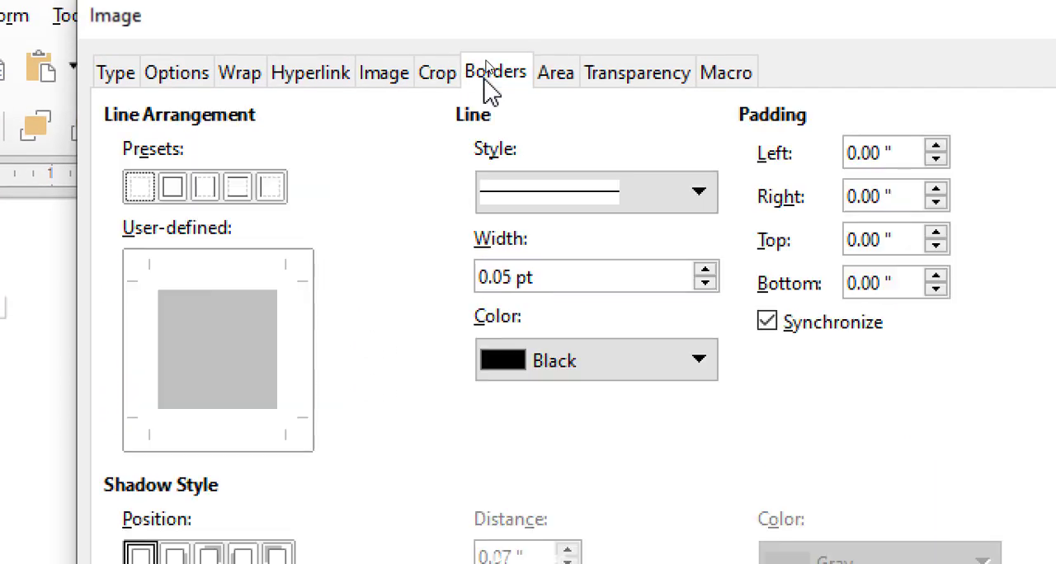
pyautogui.click(173, 188)
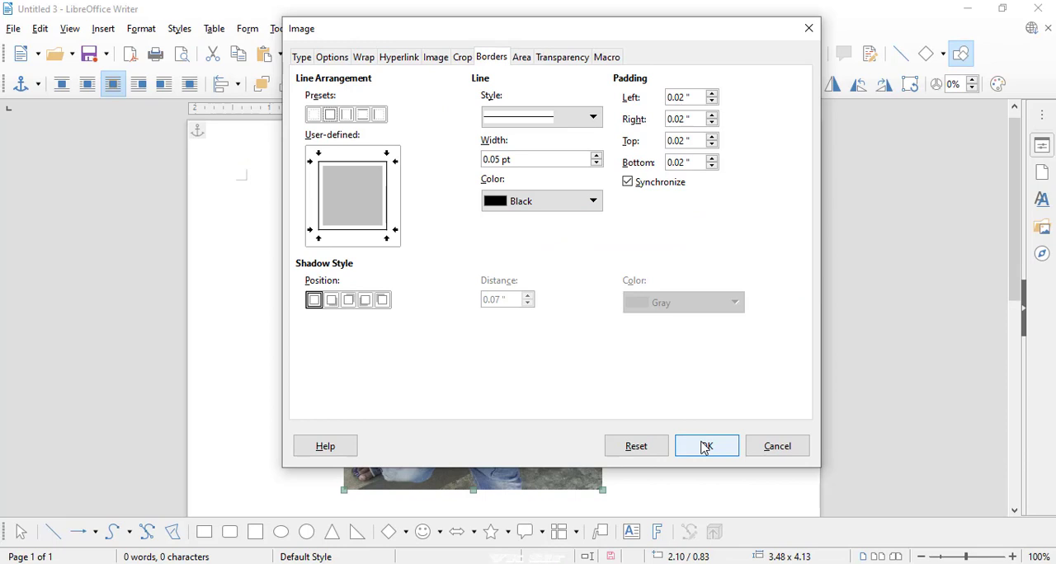
pyautogui.click(703, 442)
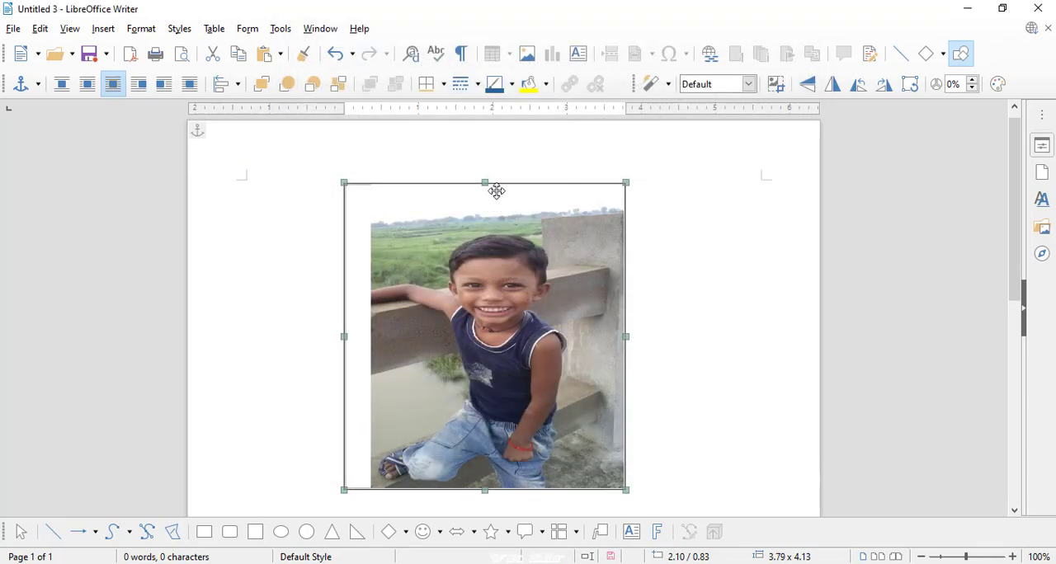
# - Reopen the image's properties, examine its area fill and transparency options, and close them without changes
pyautogui.click(141, 29)
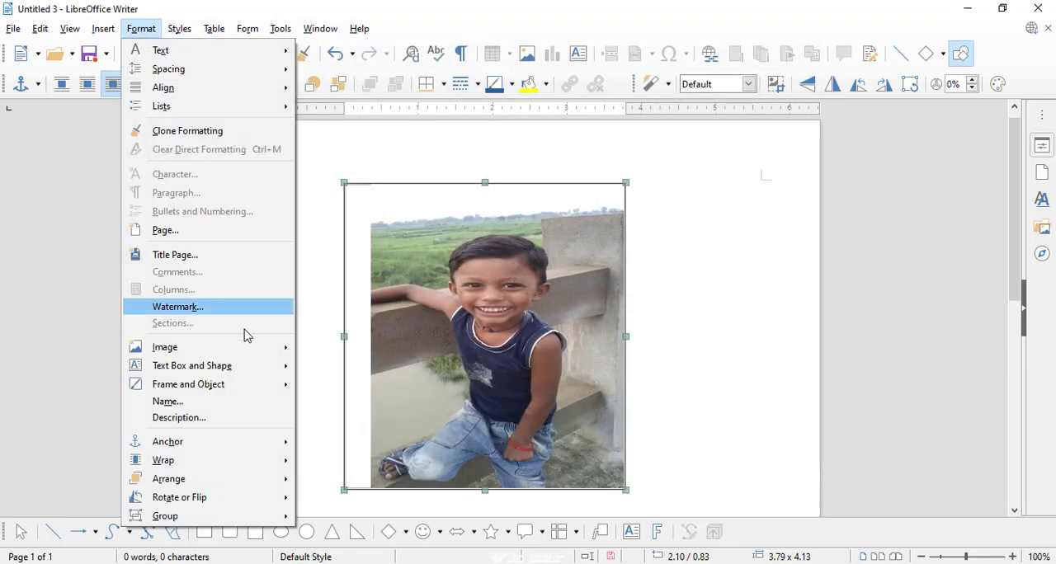
pyautogui.moveTo(213, 346)
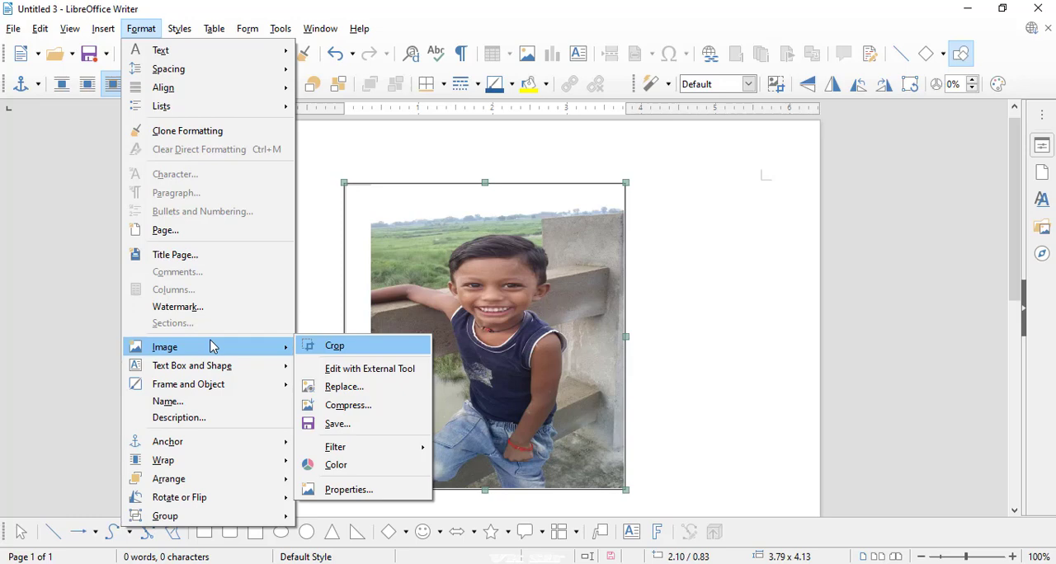
pyautogui.click(334, 488)
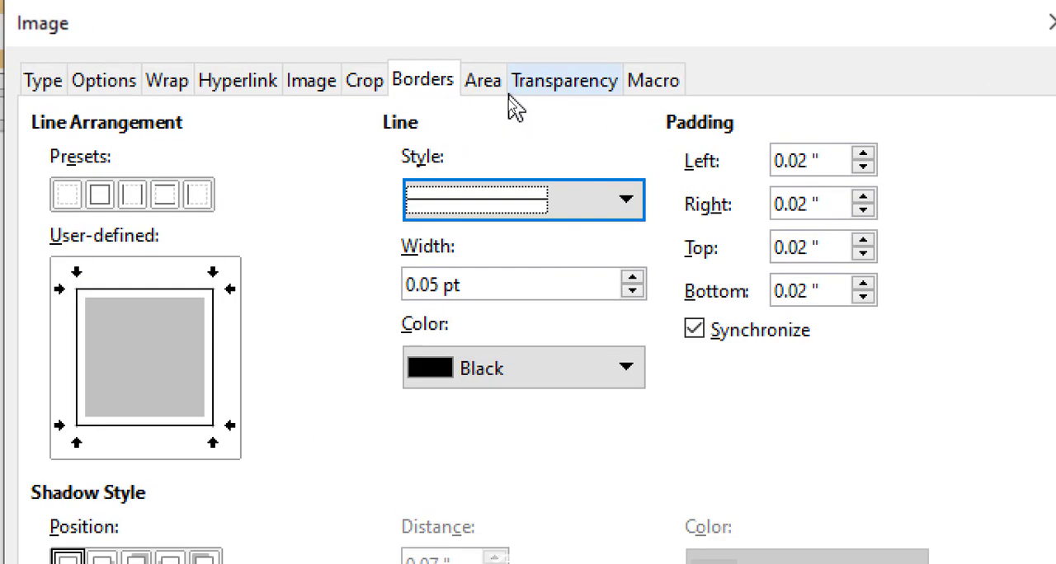
pyautogui.click(503, 97)
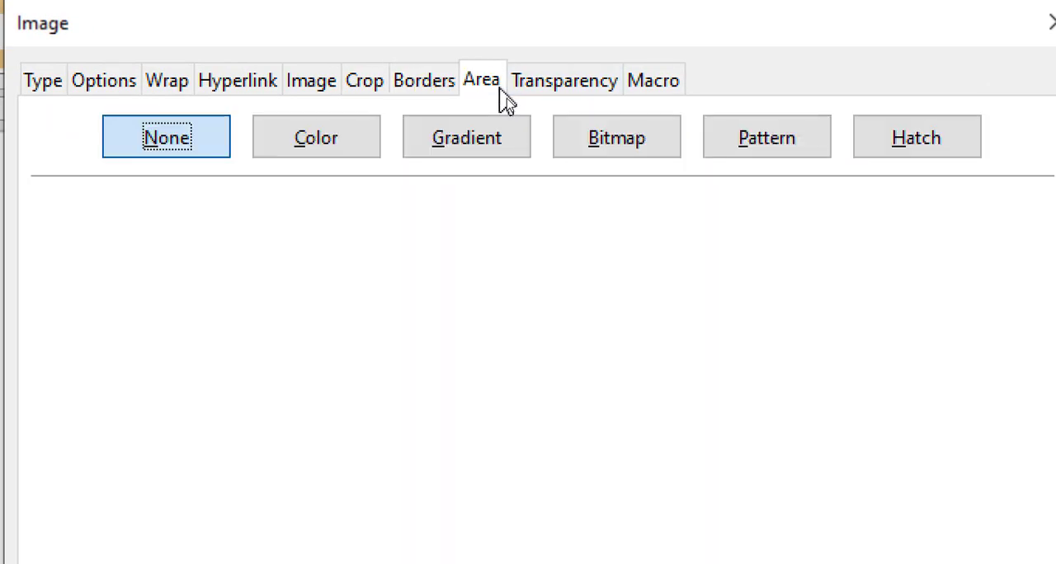
pyautogui.click(577, 80)
pyautogui.click(478, 87)
pyautogui.click(602, 89)
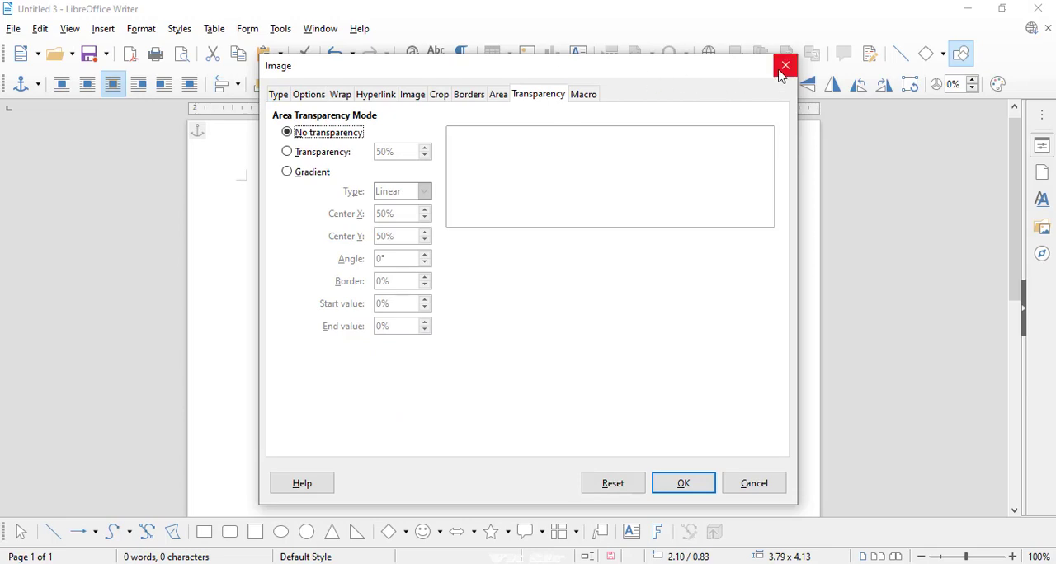
pyautogui.click(784, 66)
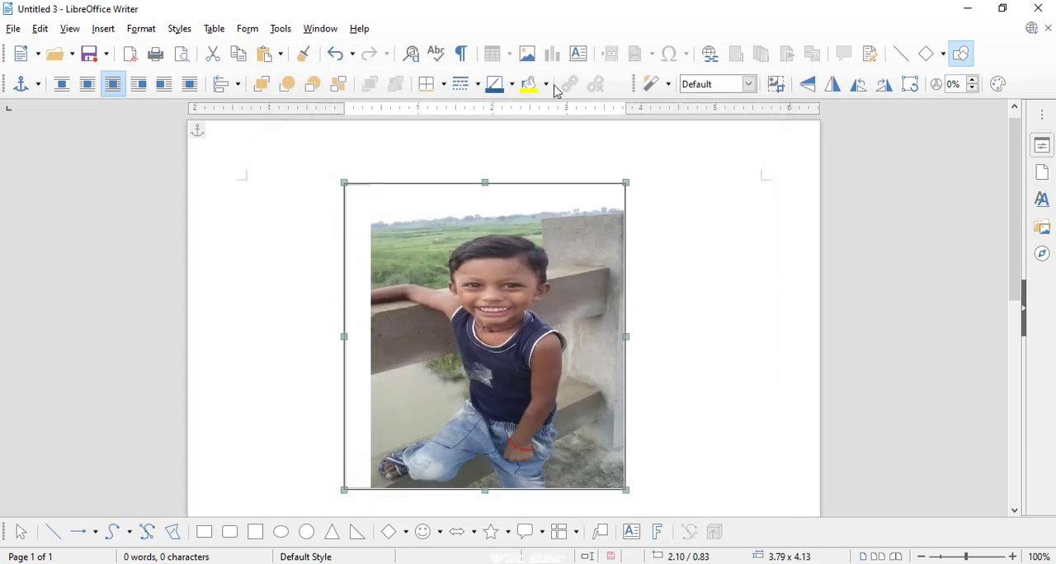
pyautogui.click(145, 29)
pyautogui.moveTo(202, 374)
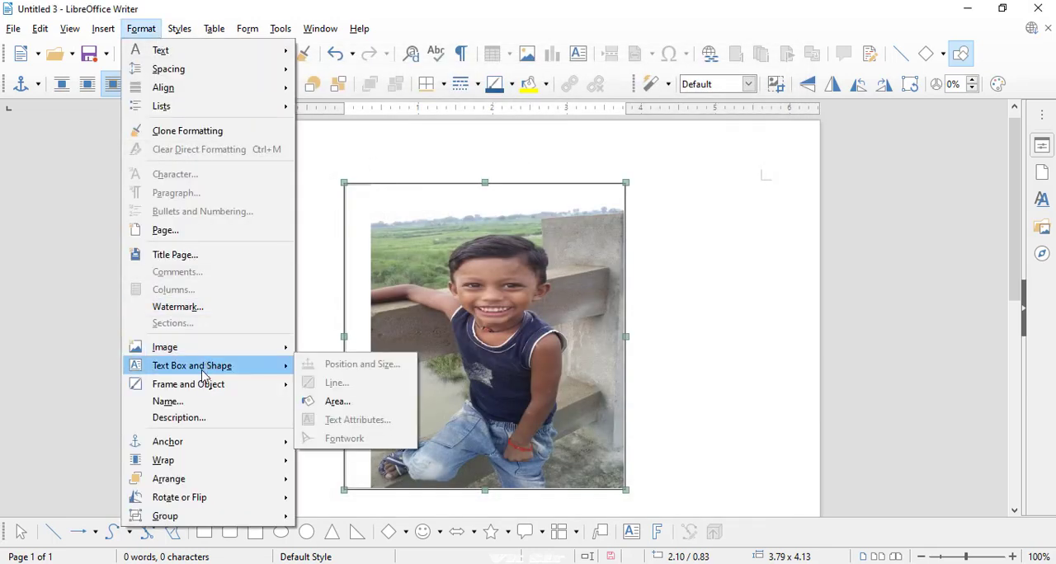
pyautogui.click(375, 307)
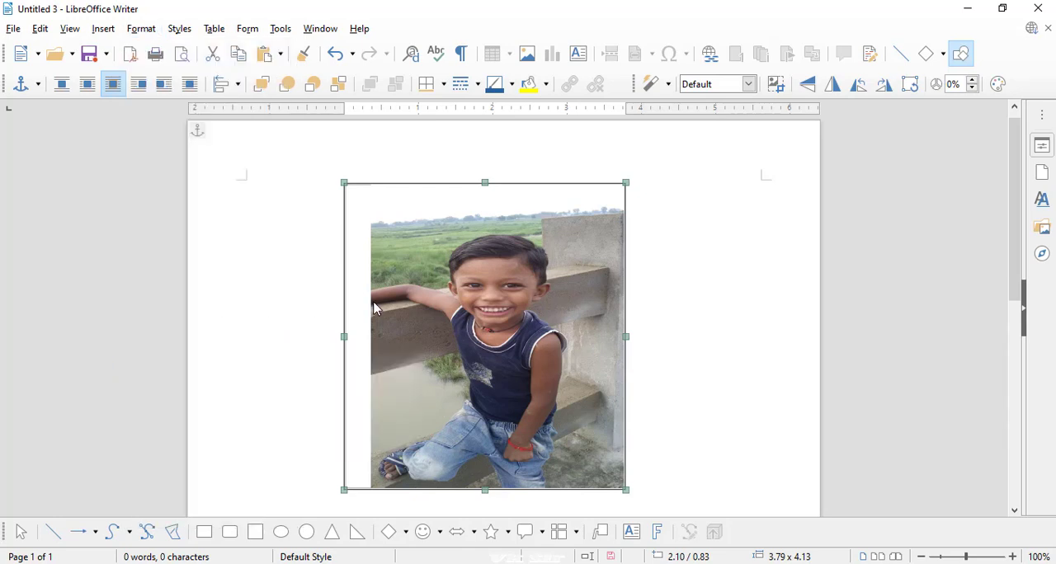
# - Delete the image and draw a text box about 3.3" wide near the page's upper edge containing "Sflkjsdlkfjkdsl flkdsj kfldsjlfdjslf"
pyautogui.press('Delete')
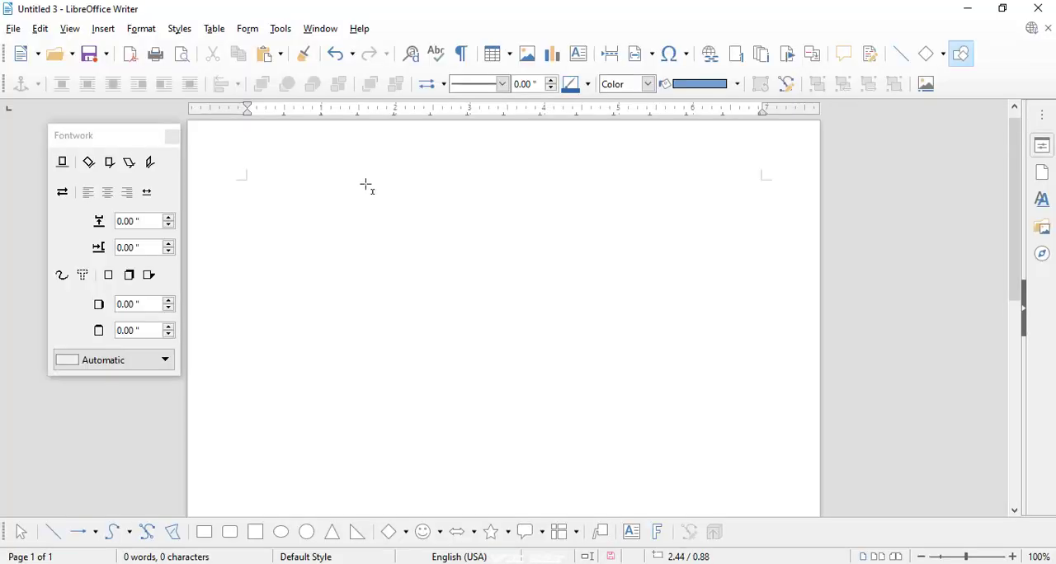
pyautogui.moveTo(366, 185); pyautogui.dragTo(615, 257)
pyautogui.write('s')
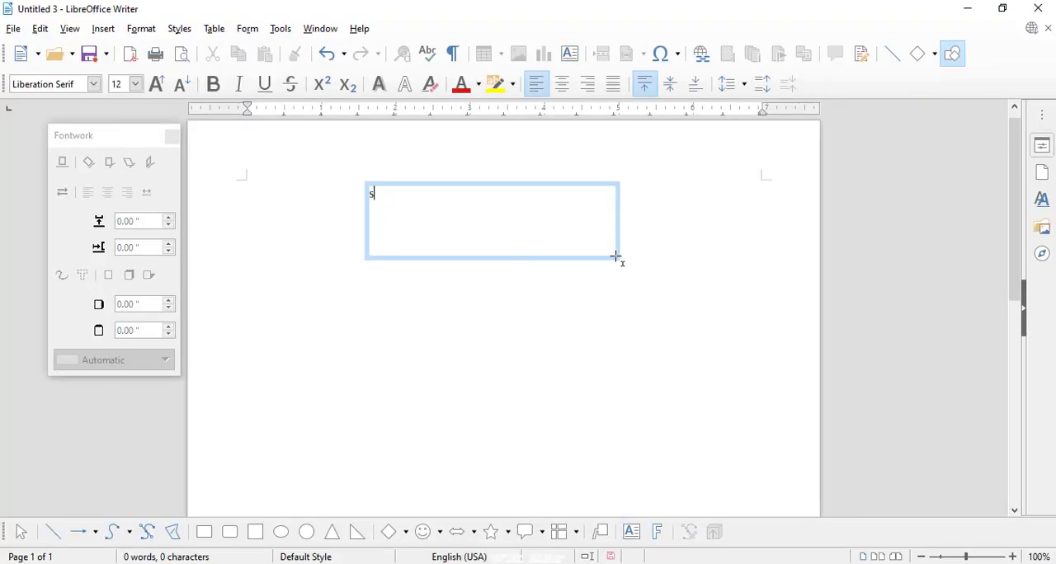
pyautogui.write('flkjsdlkfjkdsl flkdsj kfldsjlfdsjlf')
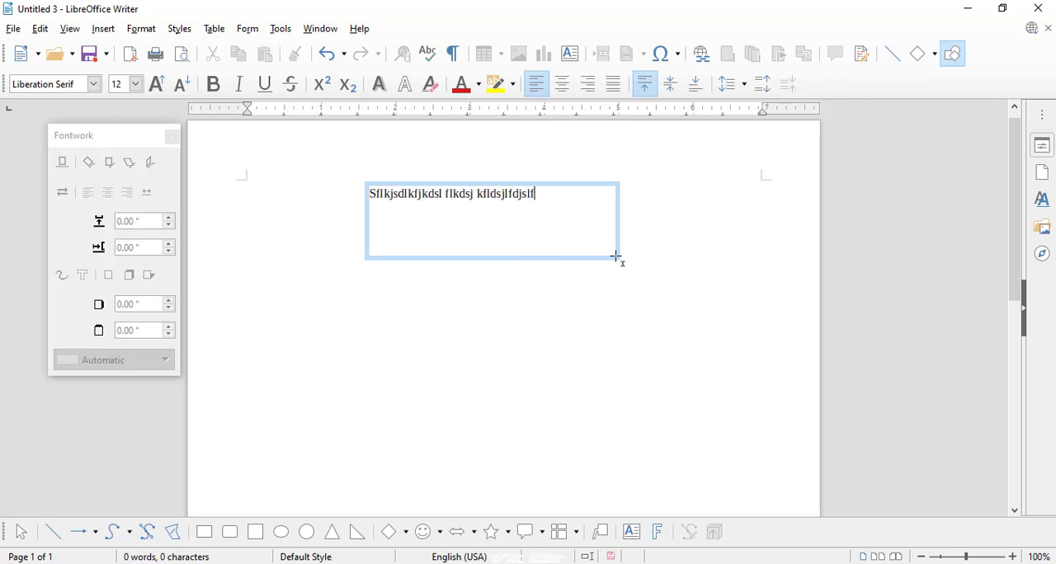
pyautogui.press('Escape')
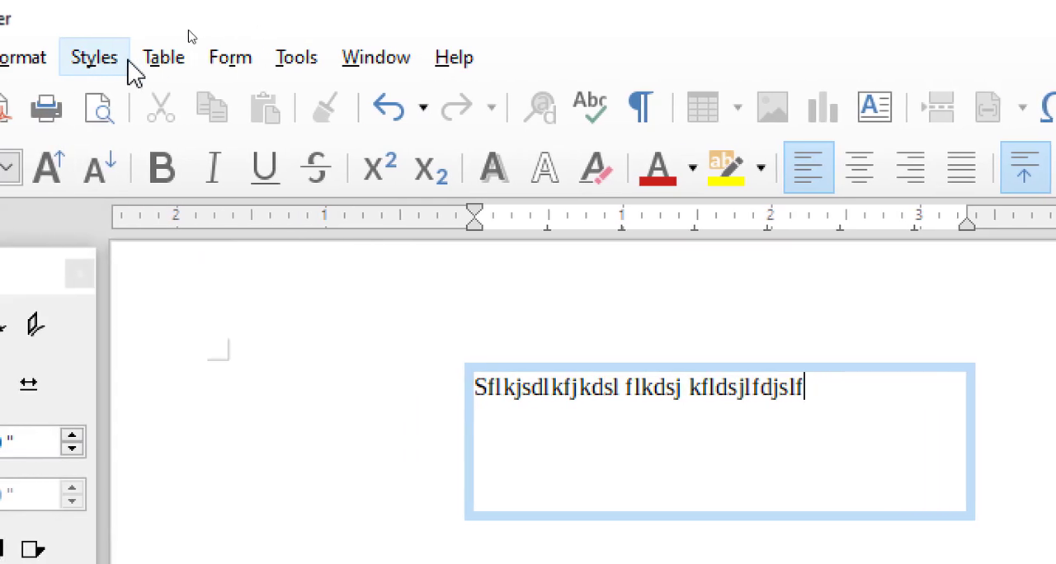
# - Open the text box's text attributes, review its text and spacing options, and choose the Blink animation effect
pyautogui.click(134, 60)
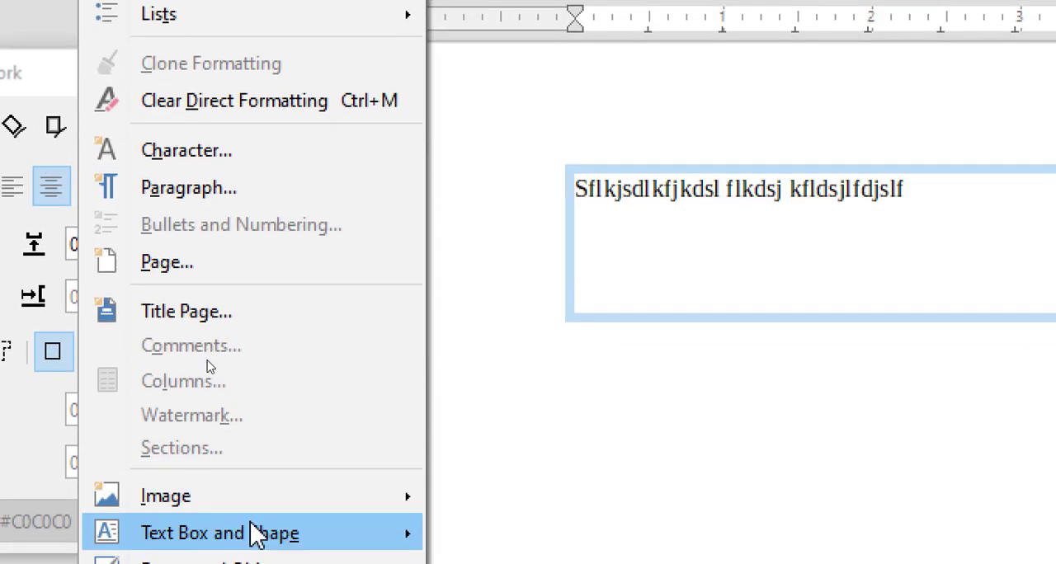
pyautogui.moveTo(258, 563)
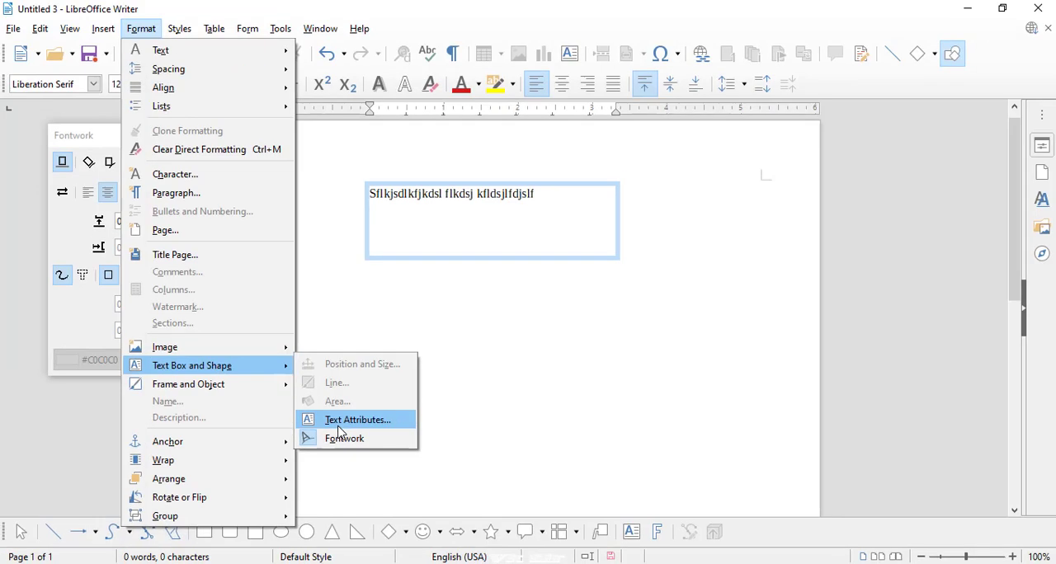
pyautogui.click(338, 425)
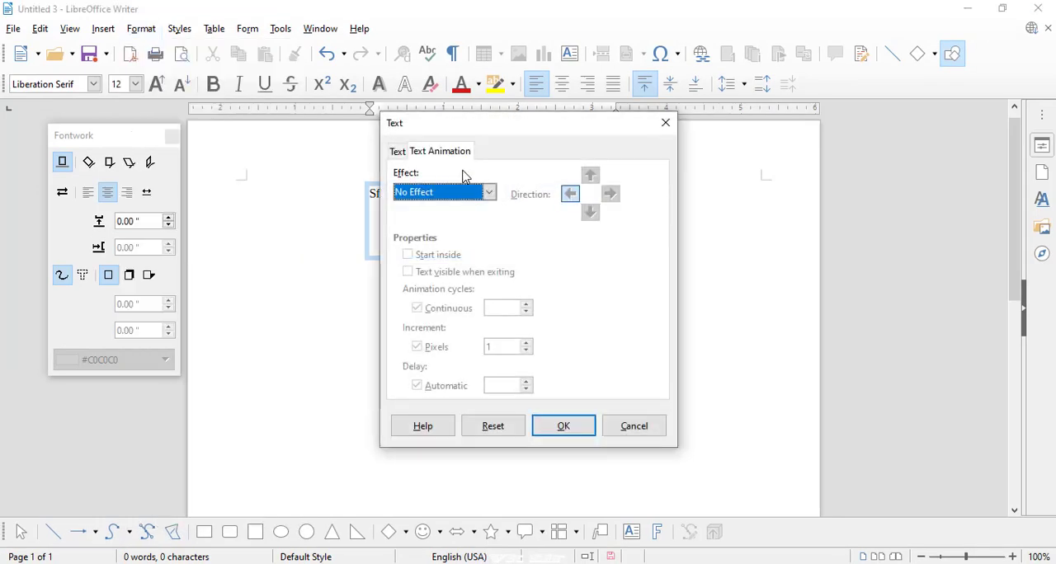
pyautogui.moveTo(476, 134); pyautogui.dragTo(758, 189)
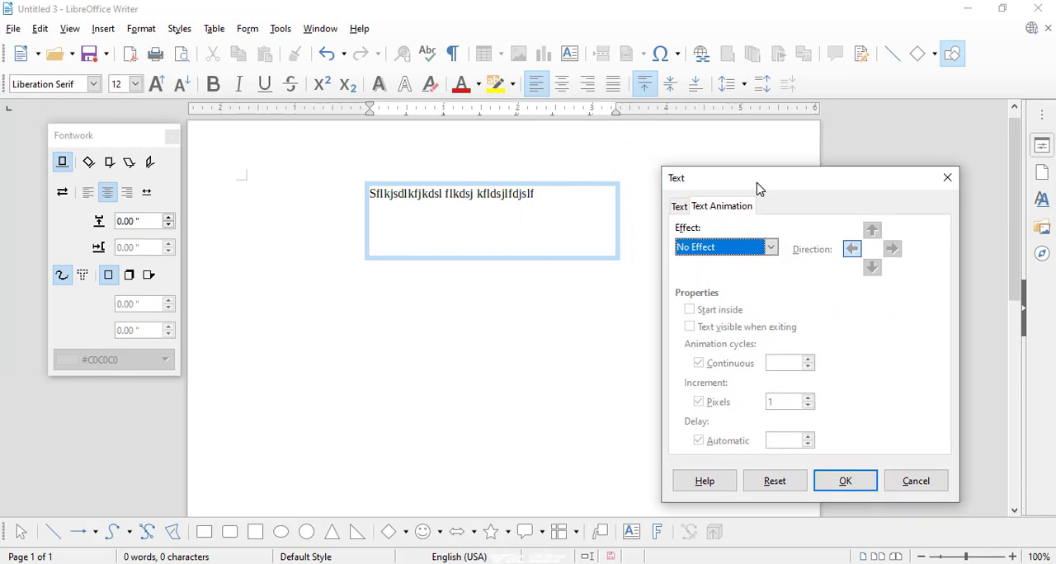
pyautogui.click(679, 207)
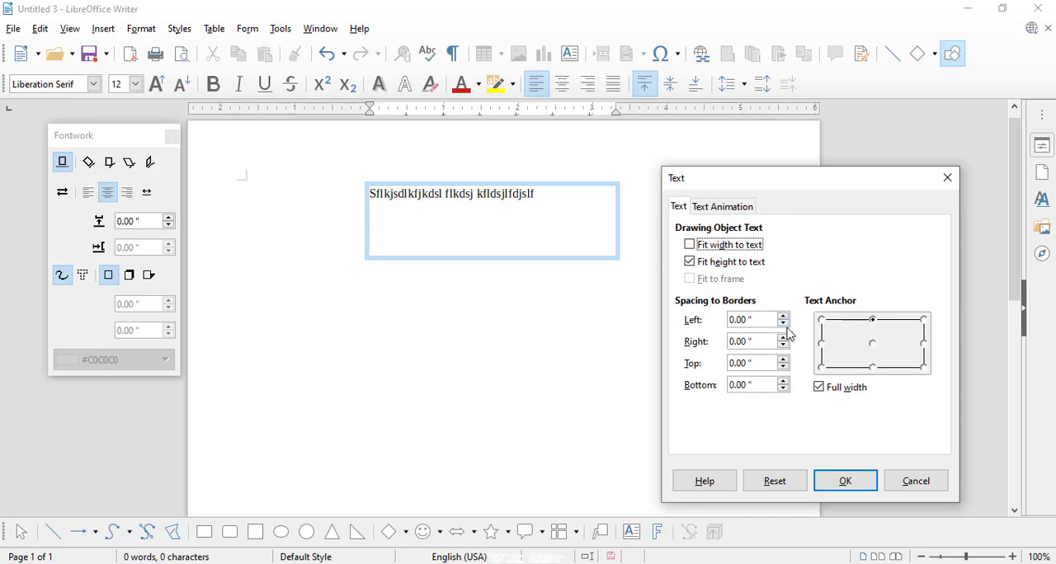
pyautogui.click(716, 218)
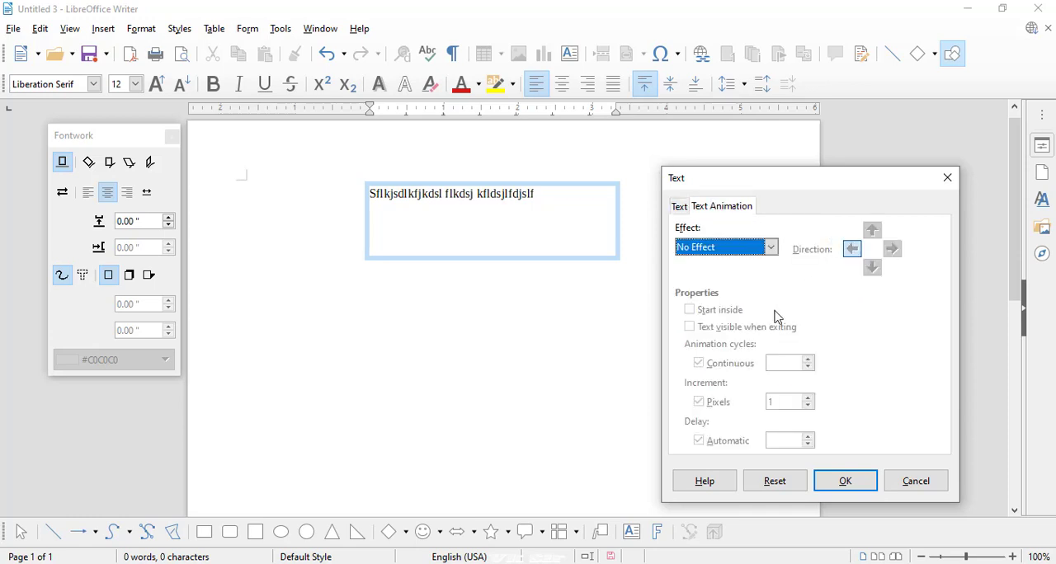
pyautogui.click(734, 249)
pyautogui.click(695, 277)
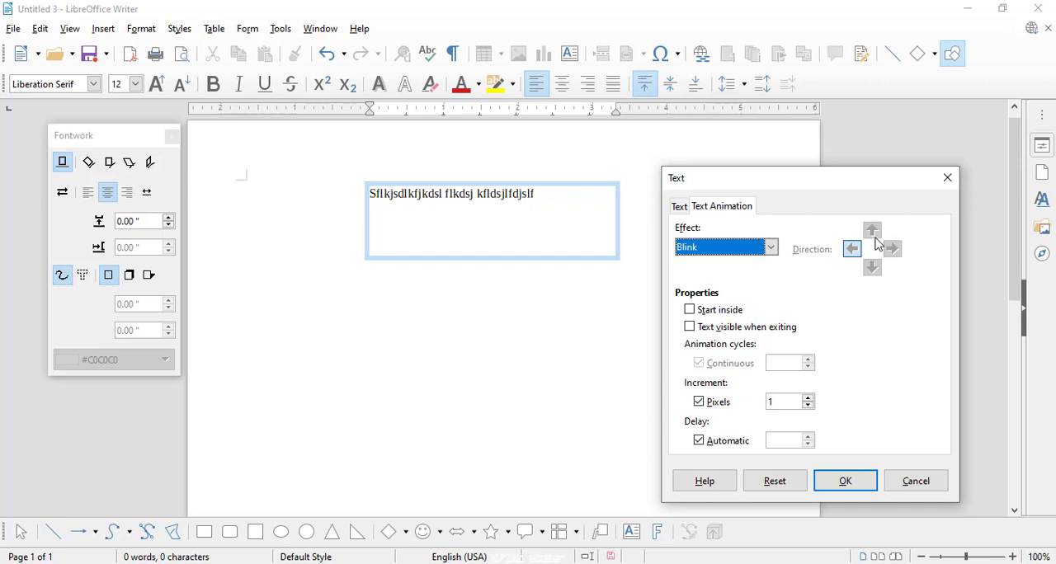
# - Try the Upright, Off, Rotate, Slant Horizontal and Slant Vertical Fontwork styles on the text, and flip its orientation and back
pyautogui.click(110, 164)
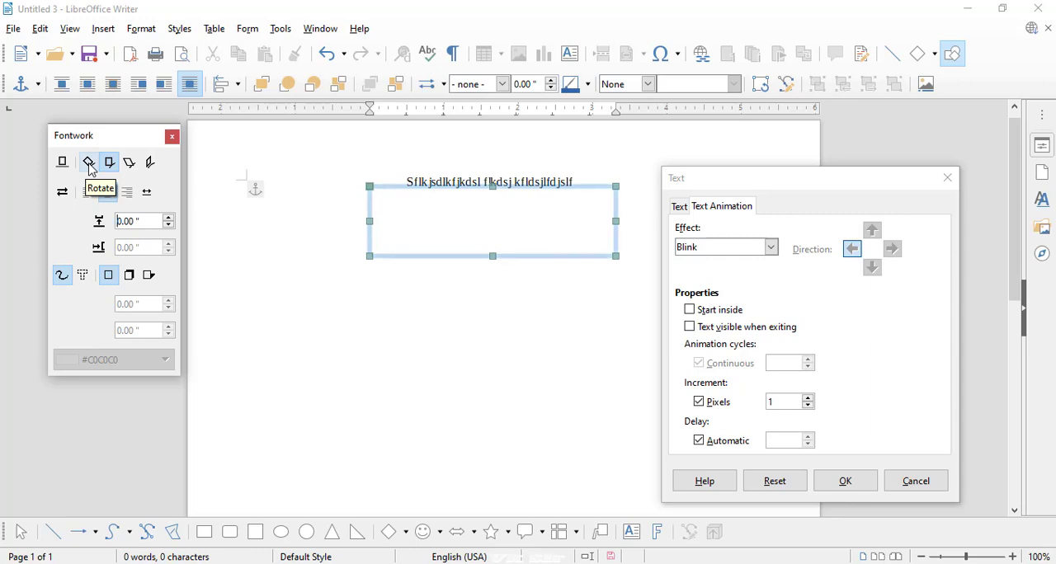
pyautogui.click(62, 163)
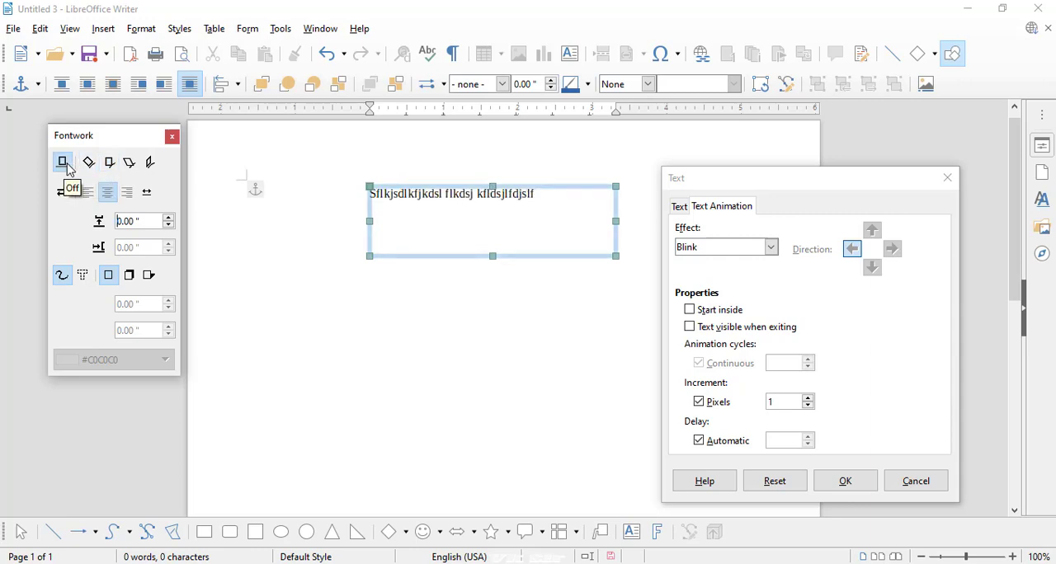
pyautogui.click(89, 169)
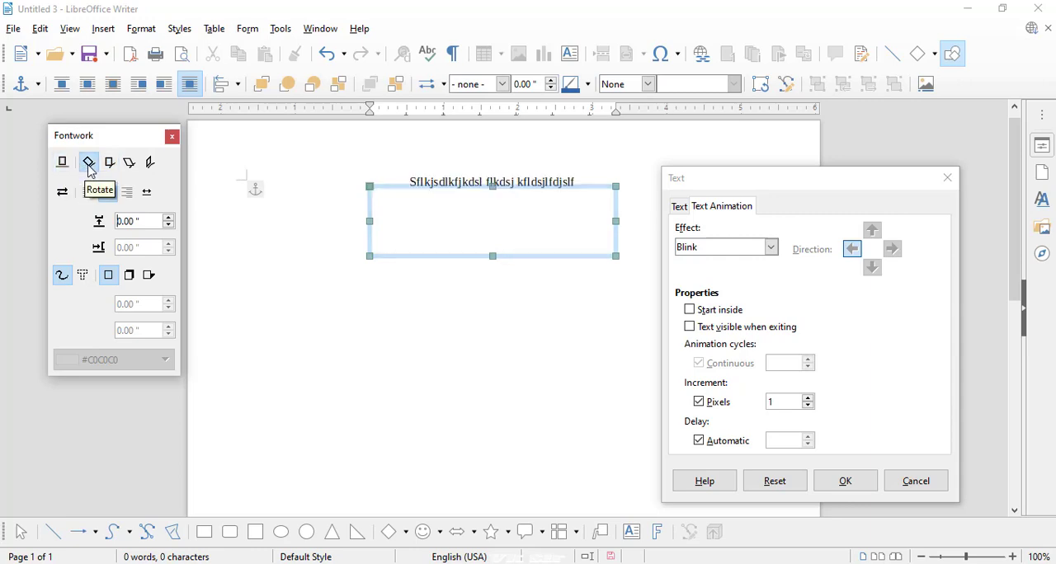
pyautogui.click(130, 163)
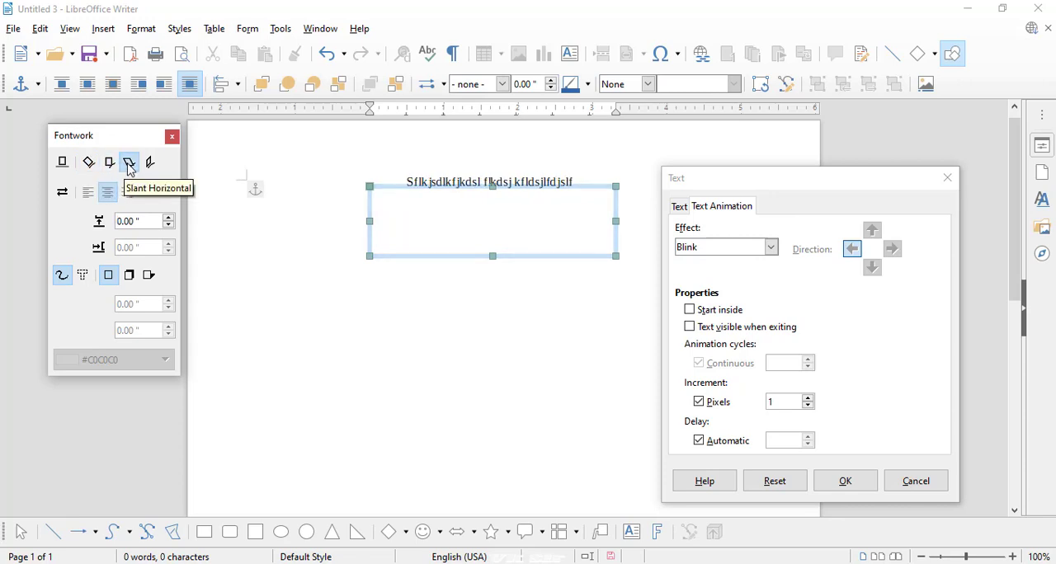
pyautogui.click(151, 165)
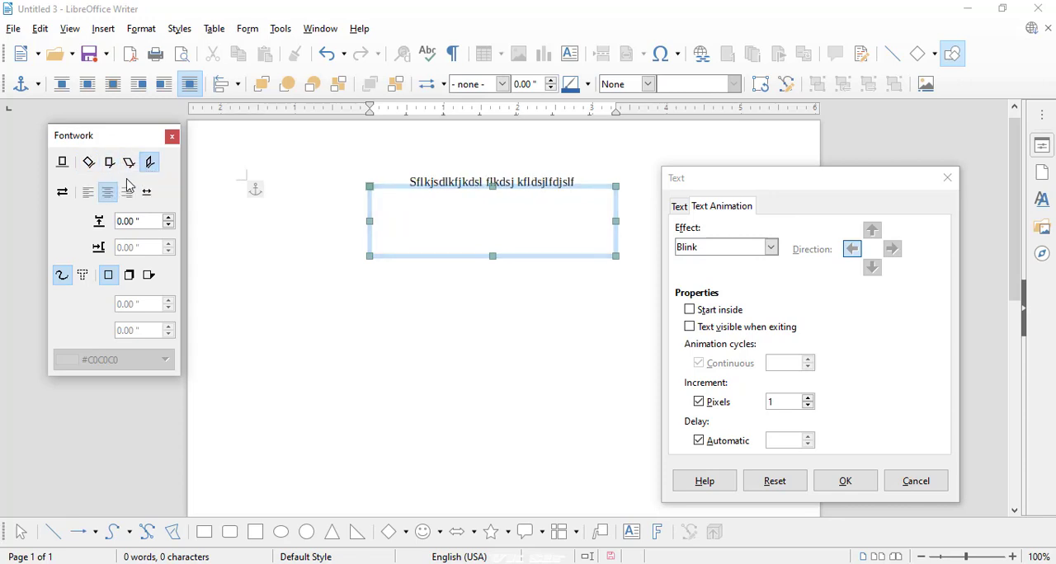
pyautogui.click(66, 195)
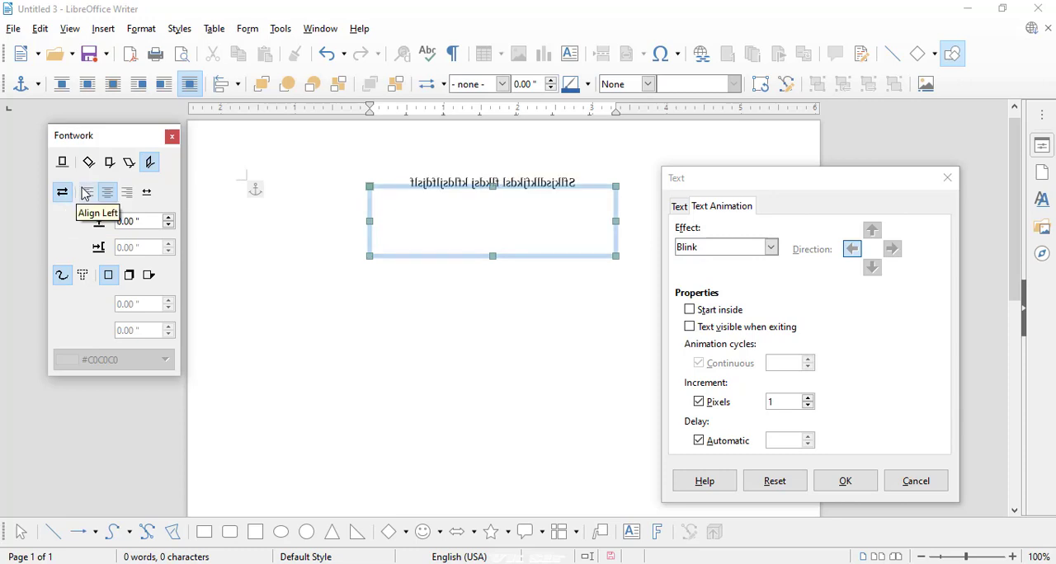
pyautogui.click(64, 193)
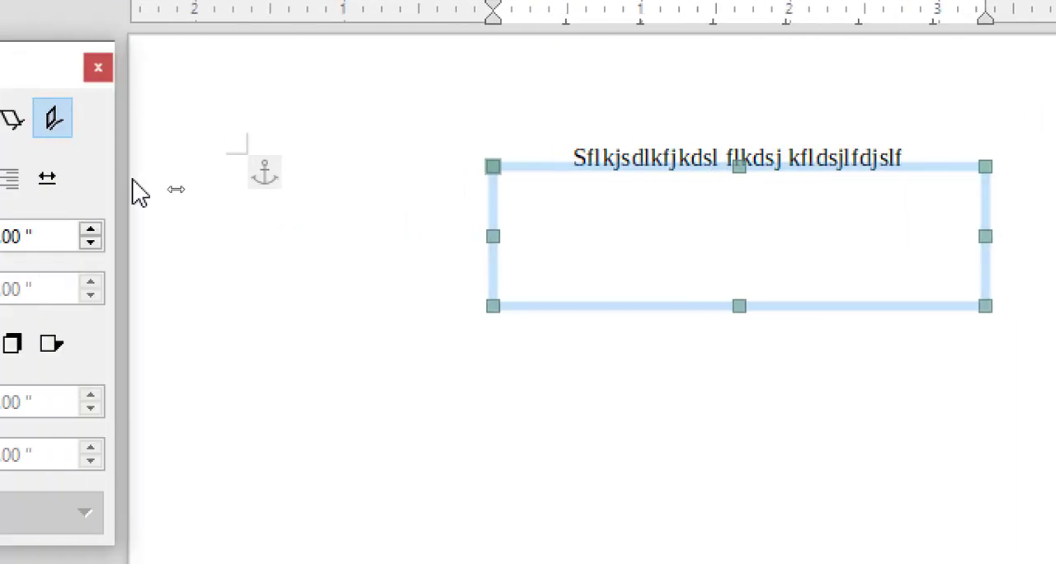
# - Go through the Rotate, Off, Upright and Slant Horizontal Fontwork styles again and leave the text on Slant Vertical
pyautogui.moveTo(135, 87); pyautogui.dragTo(395, 90)
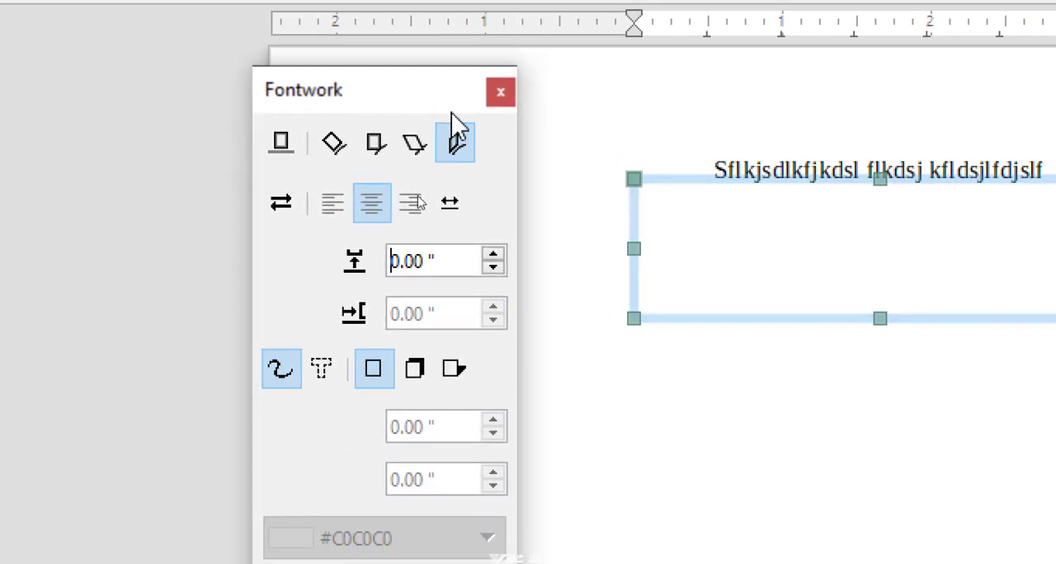
pyautogui.click(344, 148)
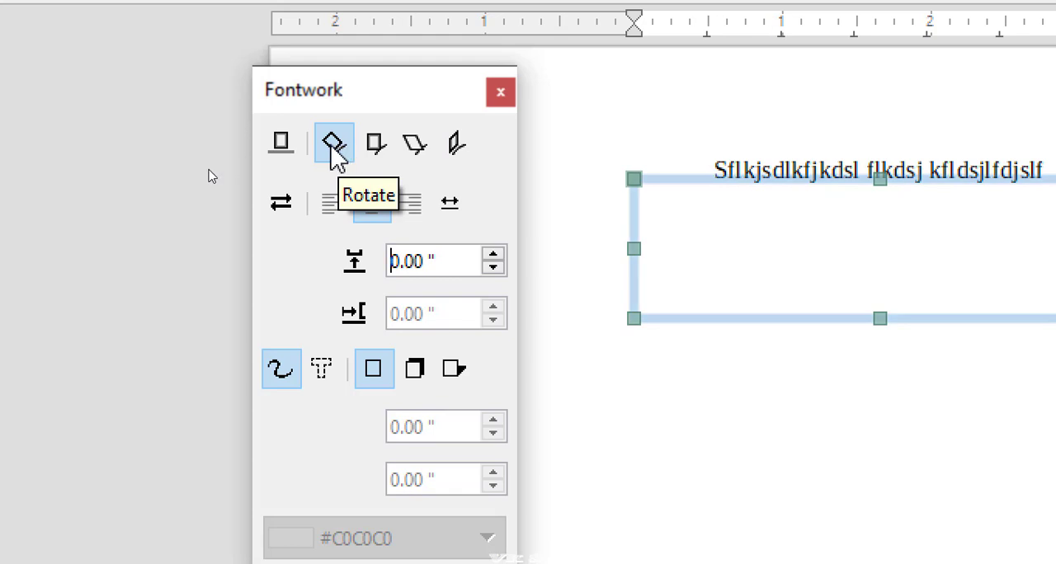
pyautogui.click(278, 145)
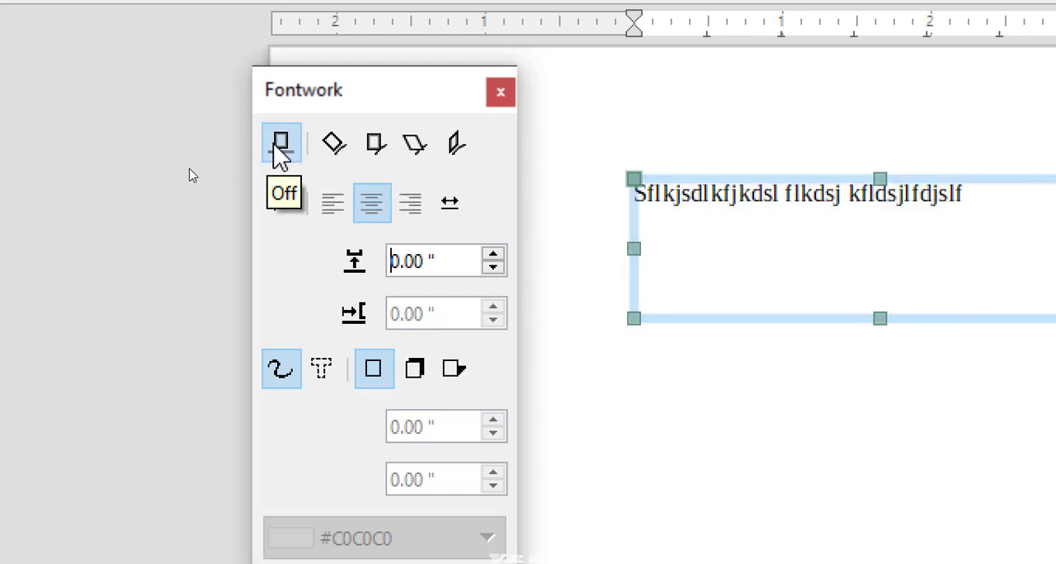
pyautogui.click(382, 148)
pyautogui.click(418, 147)
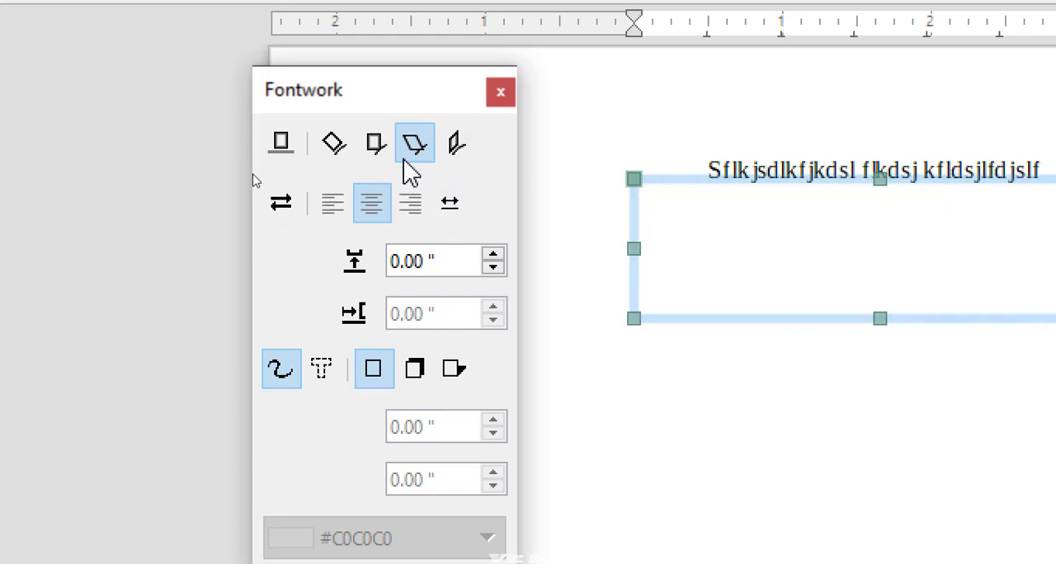
pyautogui.click(453, 145)
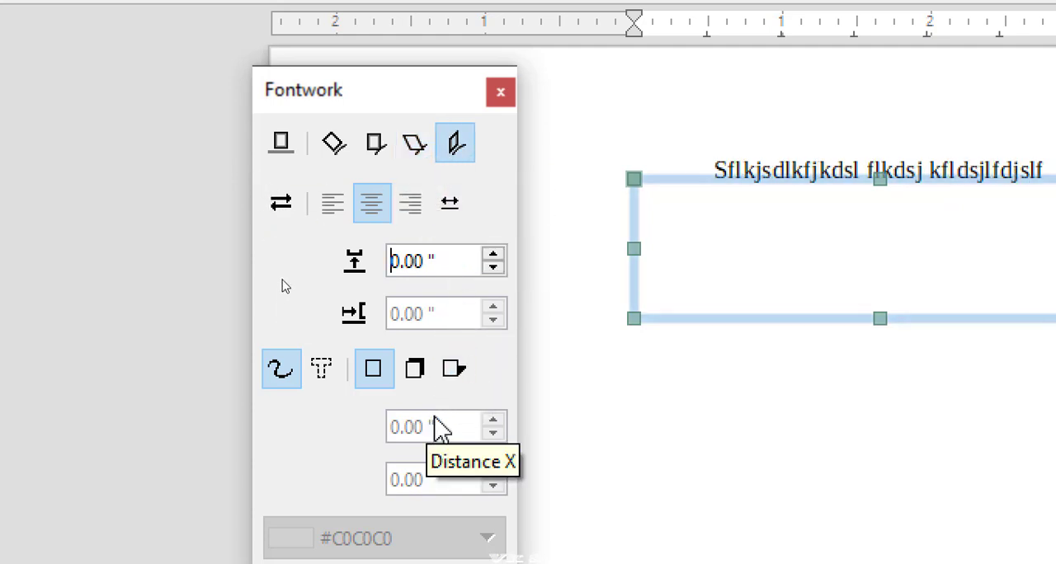
# - Try different Fontwork distances for the text, leave the distance at 0.10", and close the Fontwork settings
pyautogui.click(493, 255)
pyautogui.click(493, 256)
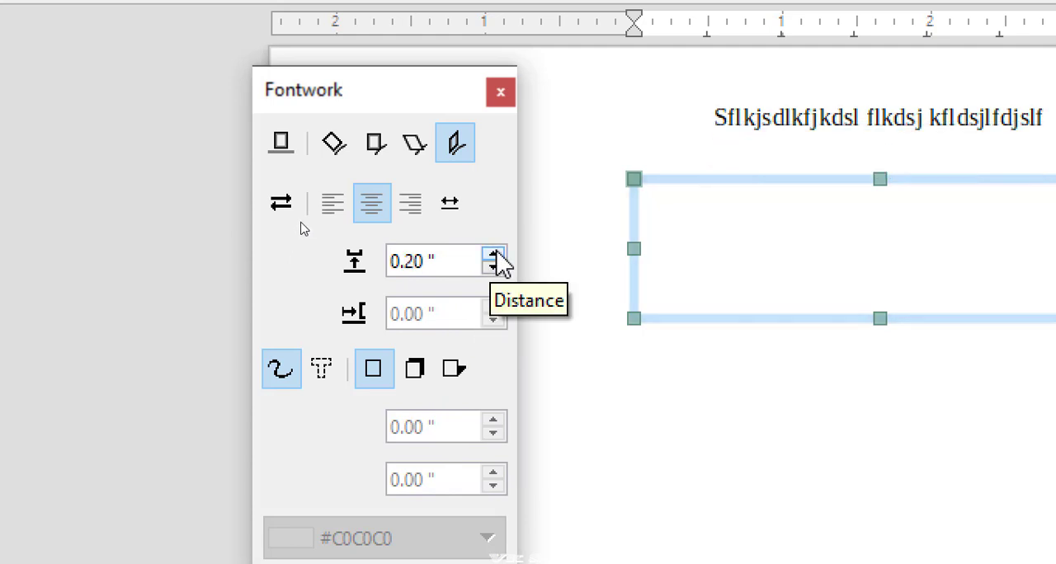
pyautogui.click(495, 267)
pyautogui.click(495, 269)
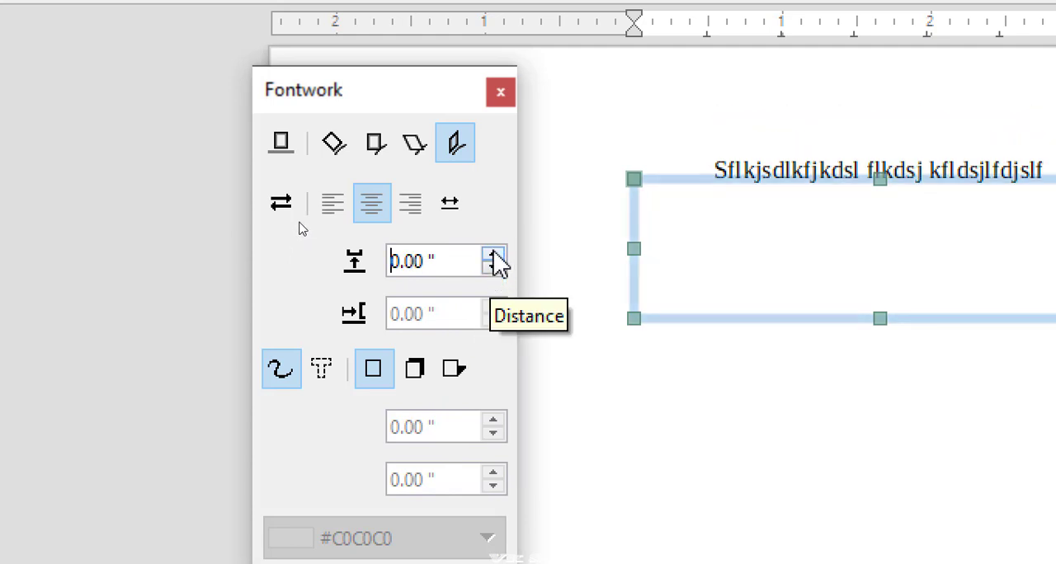
pyautogui.click(493, 256)
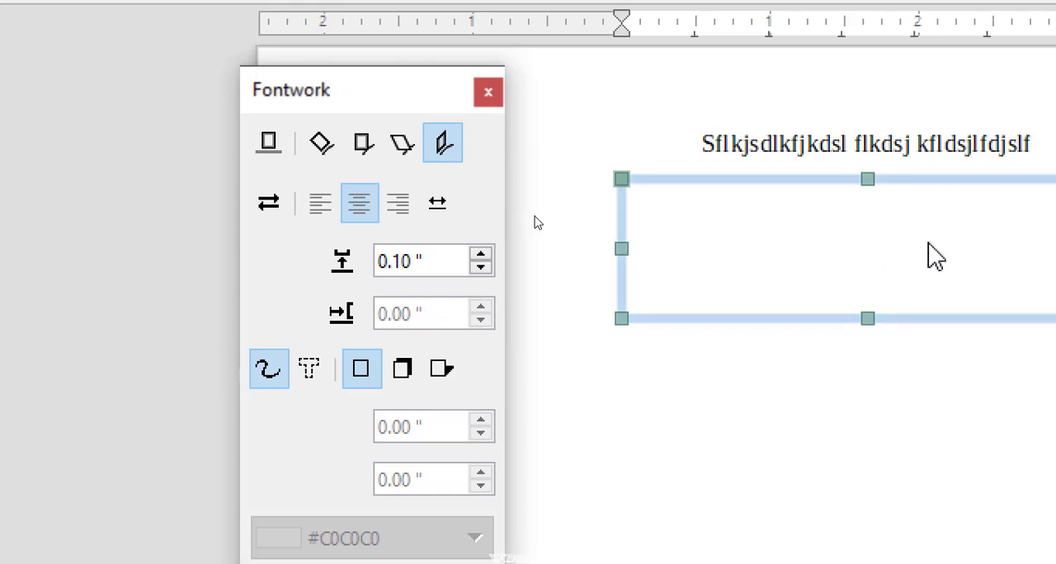
pyautogui.click(436, 255)
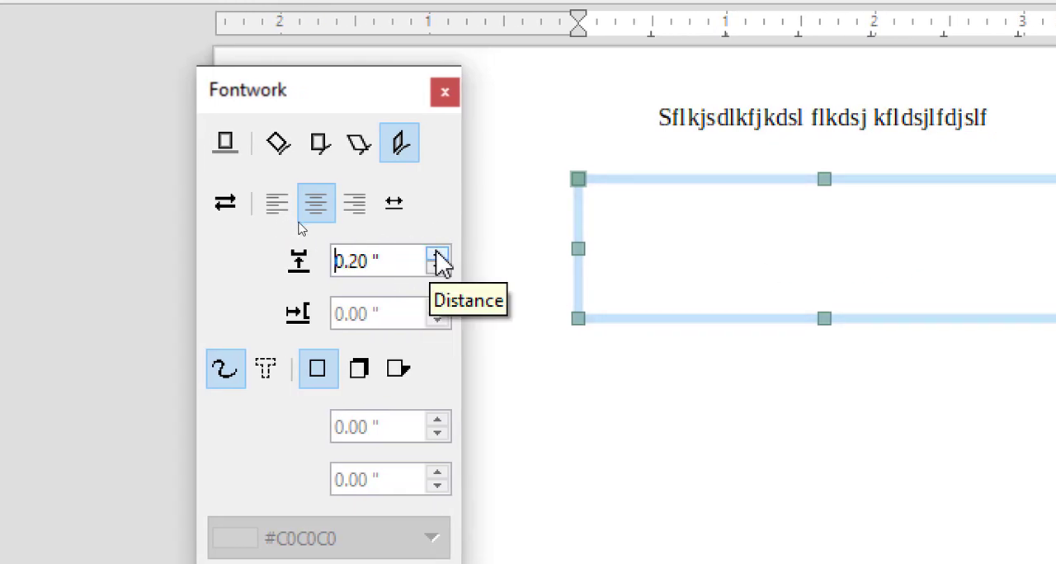
pyautogui.click(437, 255)
pyautogui.click(437, 269)
pyautogui.click(436, 269)
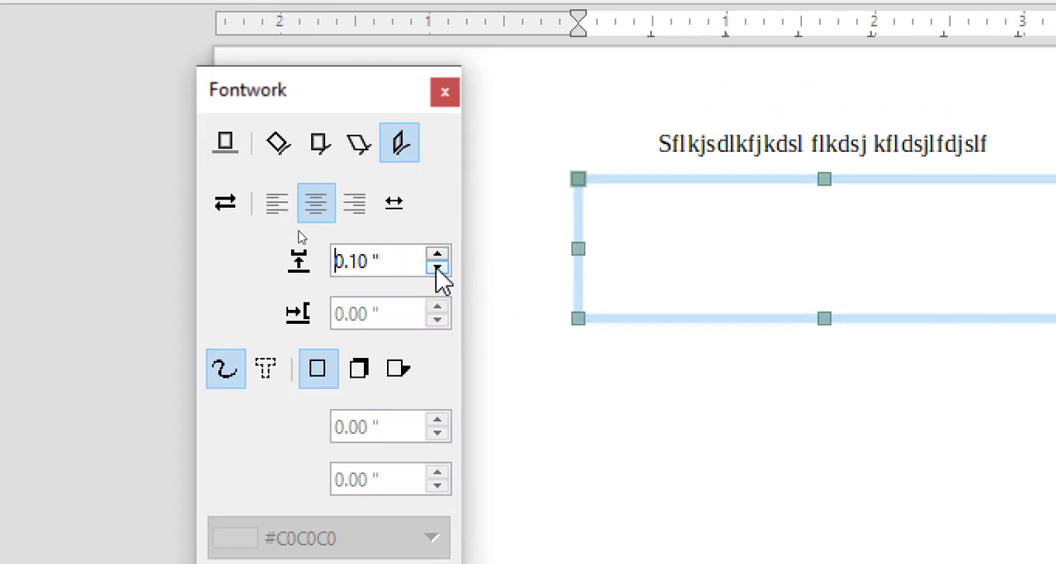
pyautogui.click(446, 93)
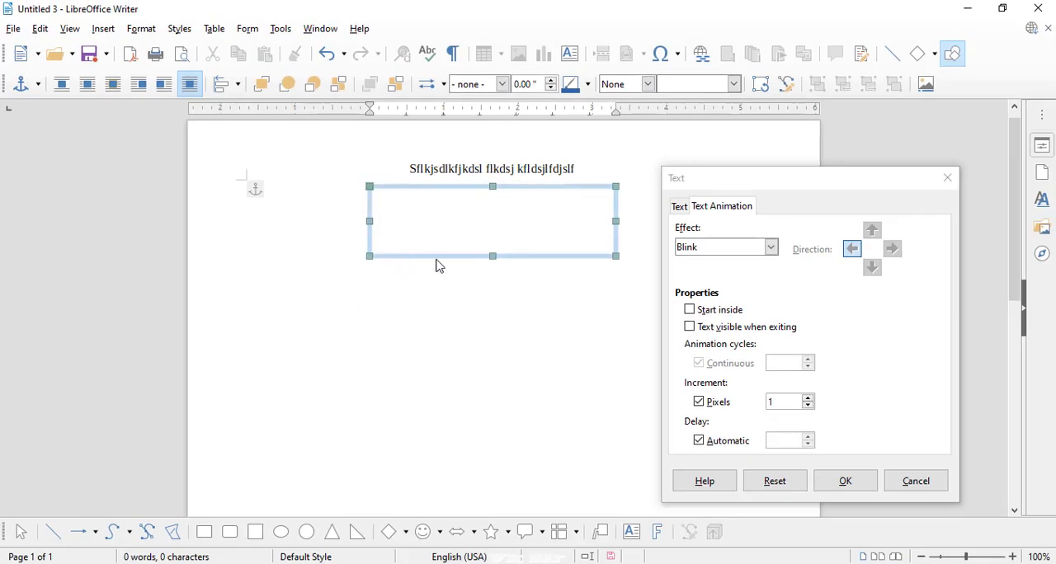
# - Review the available text animation effects, keep Blink selected, and cancel the text attributes dialog
pyautogui.click(710, 252)
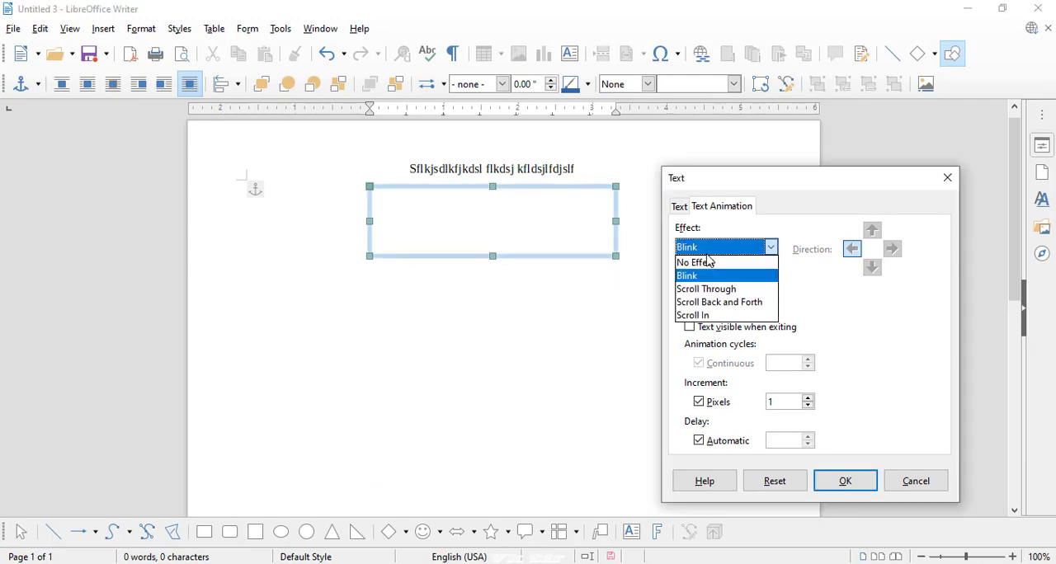
pyautogui.click(709, 273)
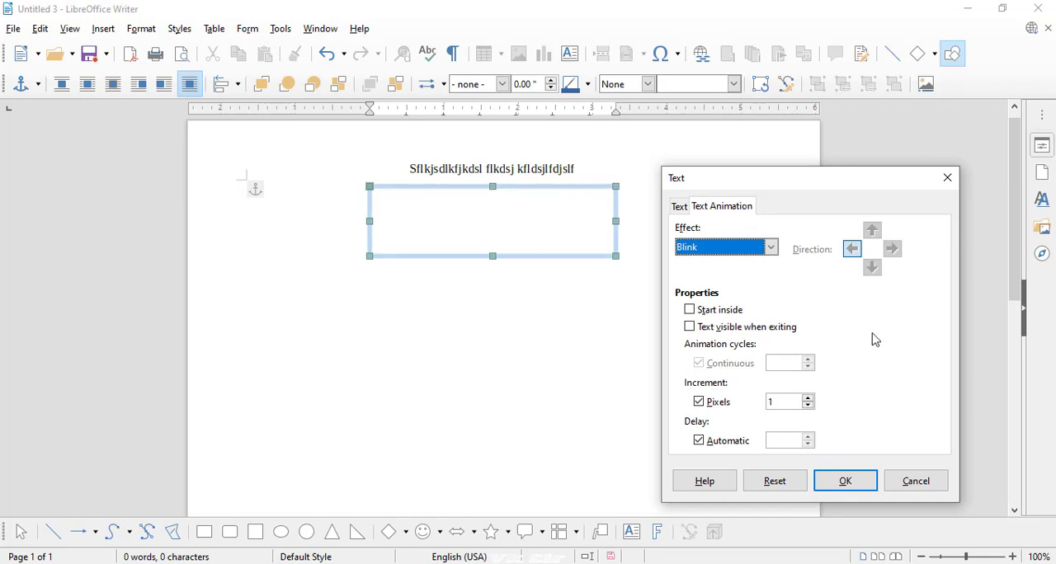
pyautogui.click(894, 475)
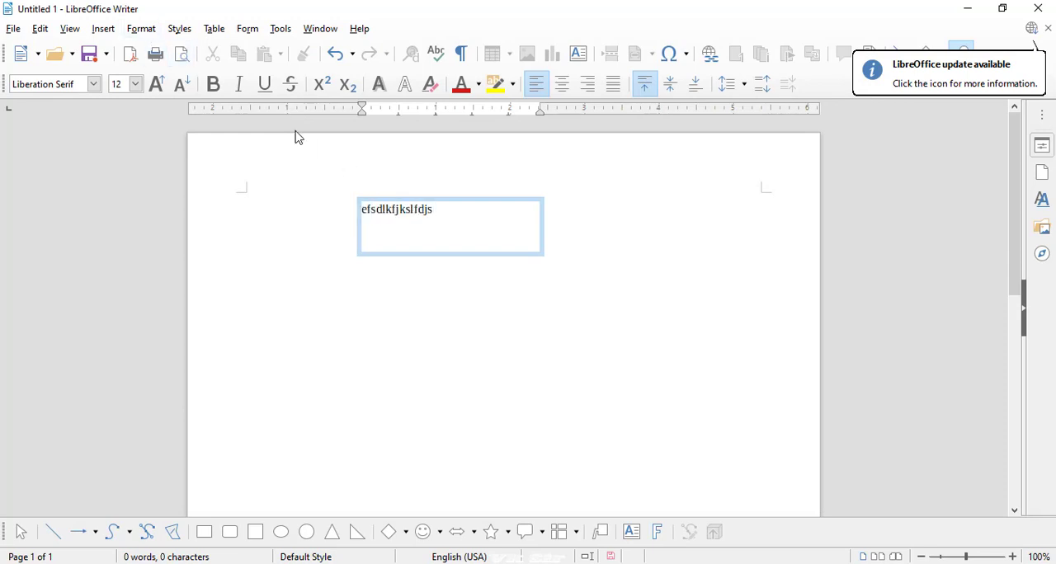
# - Show and close the Fontwork settings for the "efsdlkfjkslfdjs" text box, and review which text box and shape formatting commands it offers
pyautogui.click(149, 34)
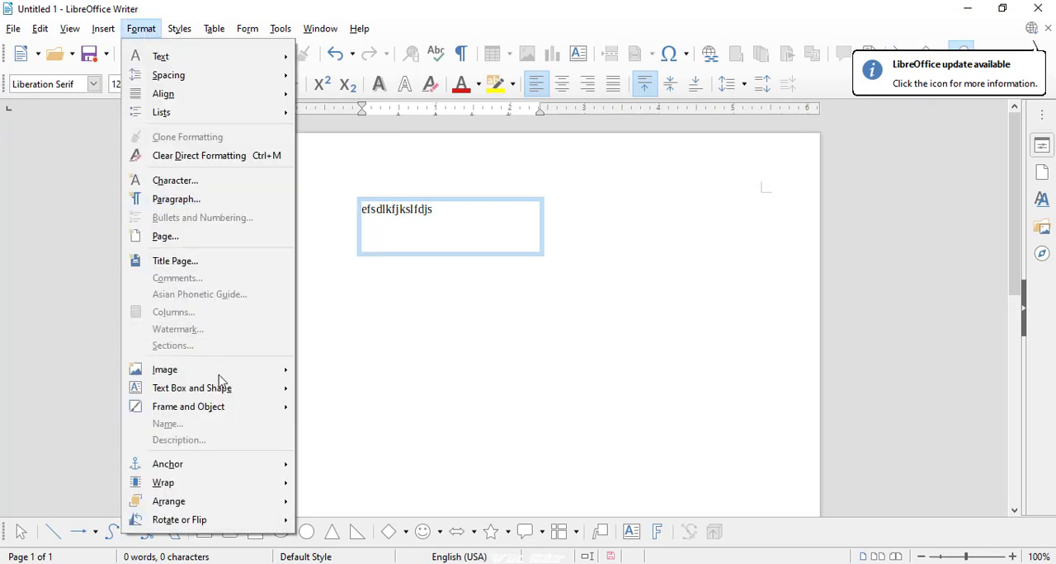
pyautogui.moveTo(220, 394)
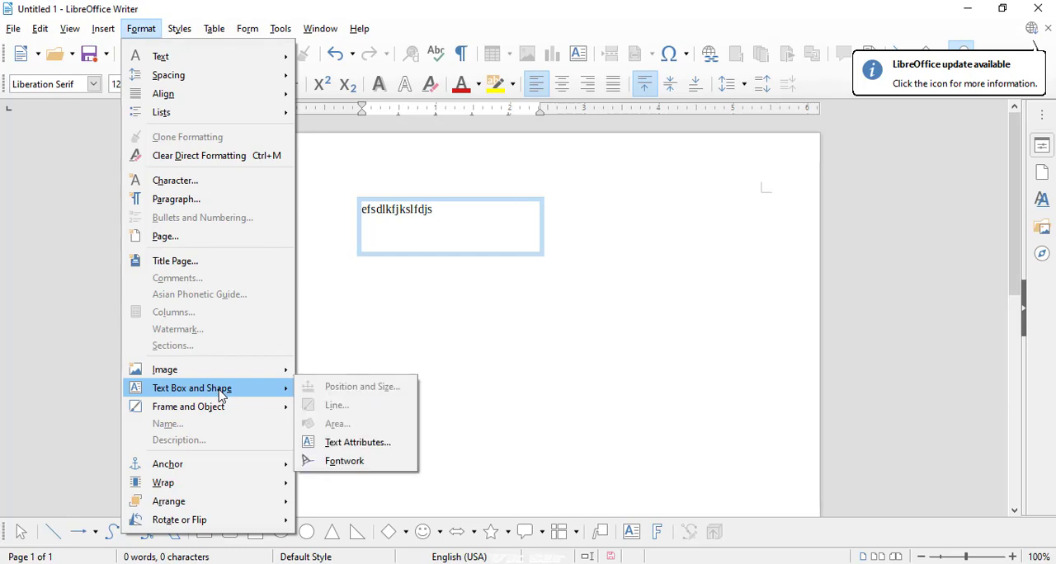
pyautogui.click(343, 460)
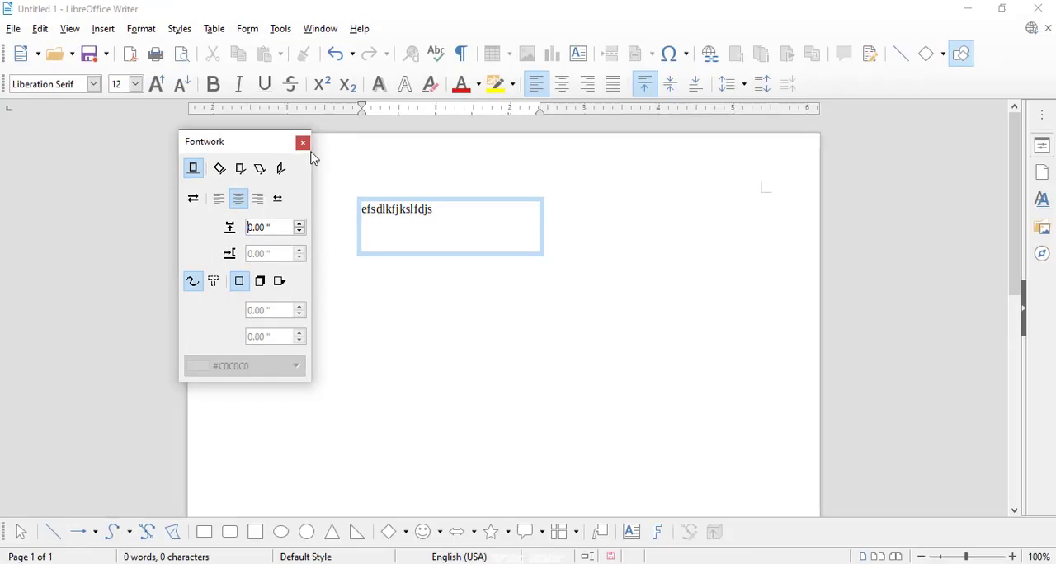
pyautogui.click(303, 143)
pyautogui.click(141, 29)
pyautogui.moveTo(272, 387)
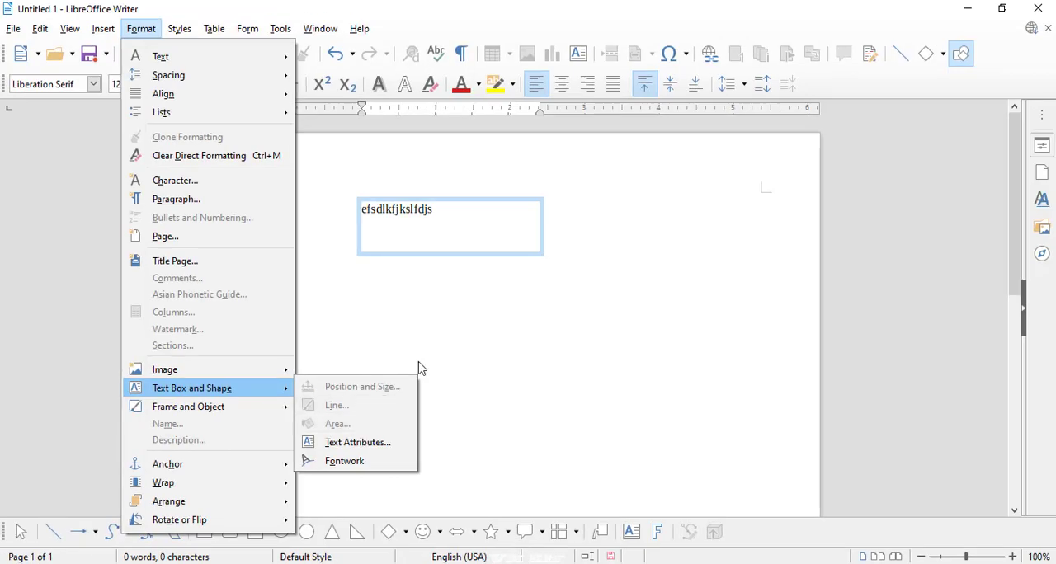
pyautogui.click(482, 264)
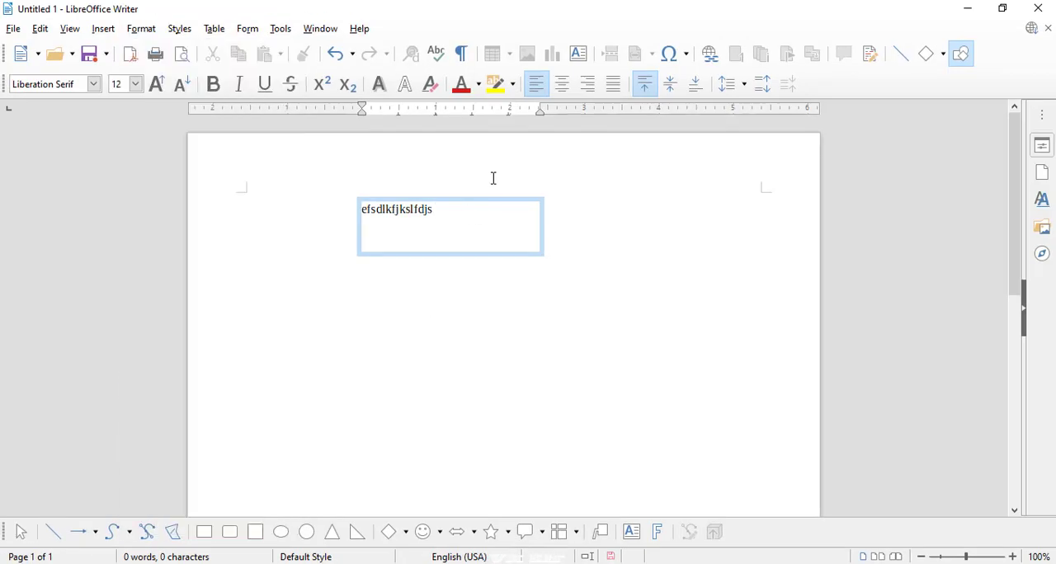
# - Draw a square about 1.72" wide below the "efsdlkfjkslfdjs" text box and slant it by 7°
pyautogui.click(256, 533)
pyautogui.moveTo(323, 347); pyautogui.dragTo(443, 312)
pyautogui.click(142, 29)
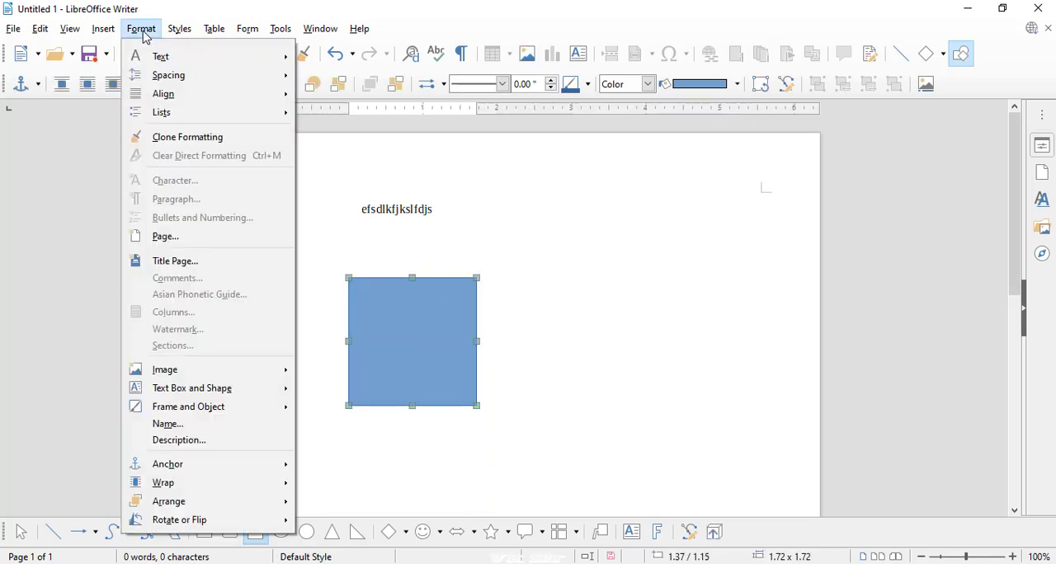
pyautogui.moveTo(208, 393)
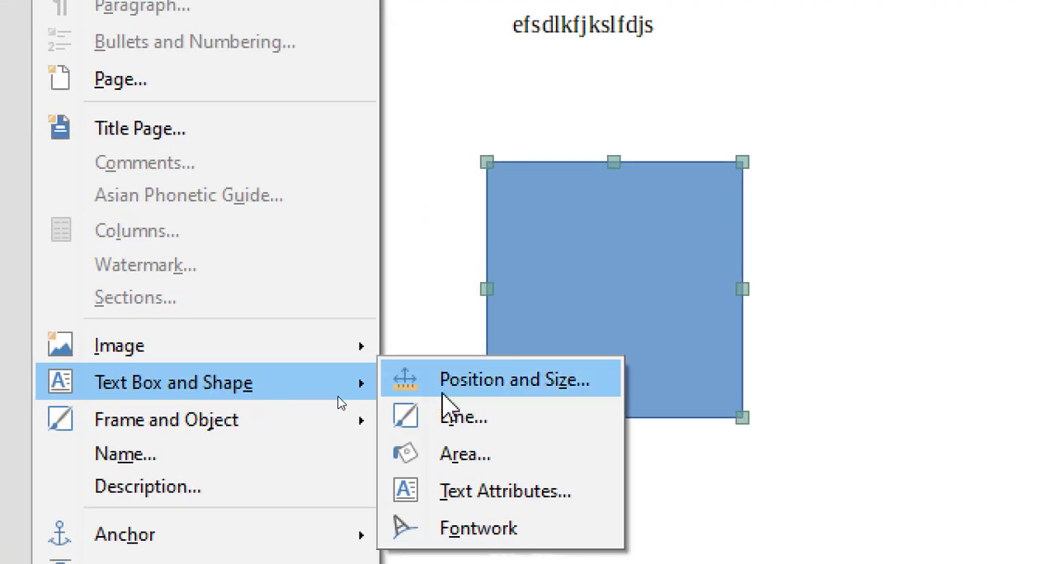
pyautogui.click(493, 394)
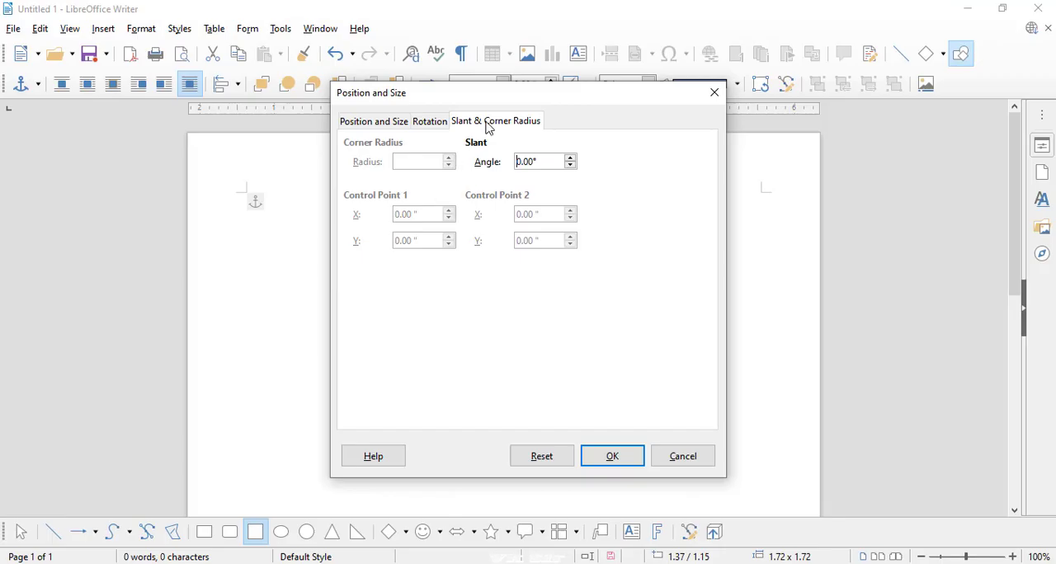
pyautogui.moveTo(485, 104); pyautogui.dragTo(690, 92)
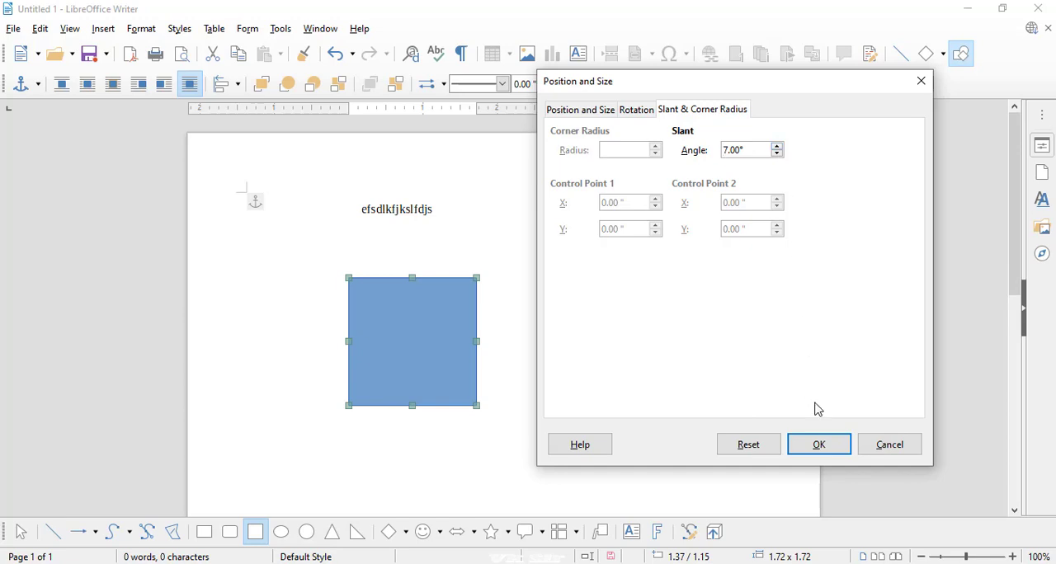
pyautogui.click(823, 452)
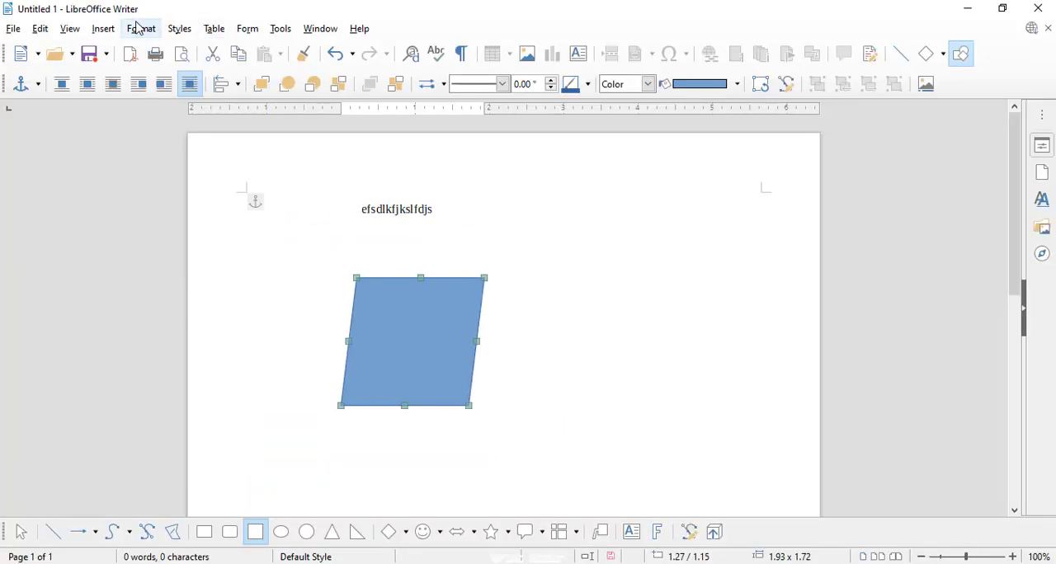
# - Rotate the slanted blue shape by 45° around its centre
pyautogui.click(140, 30)
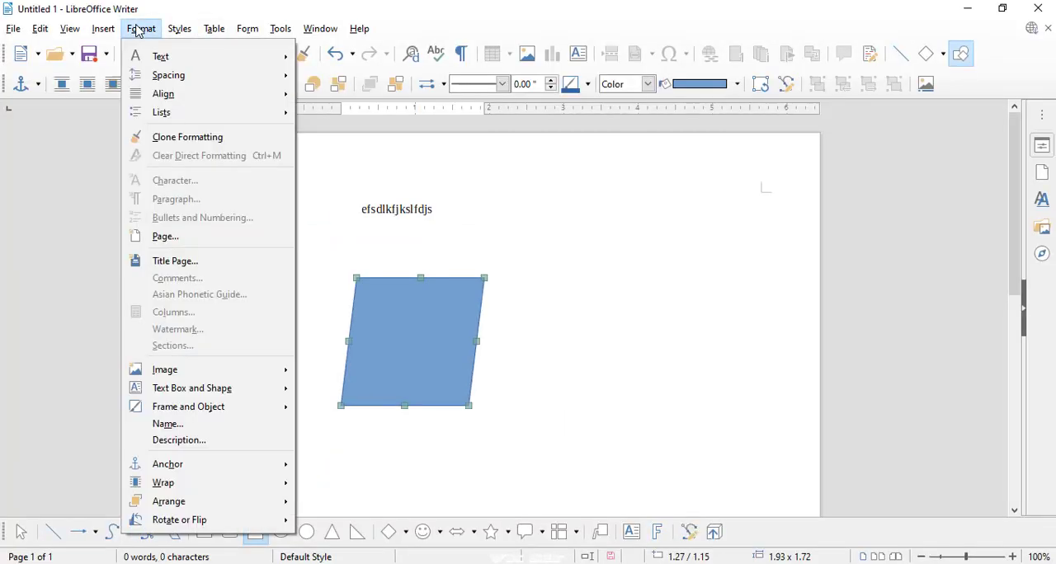
pyautogui.moveTo(192, 400)
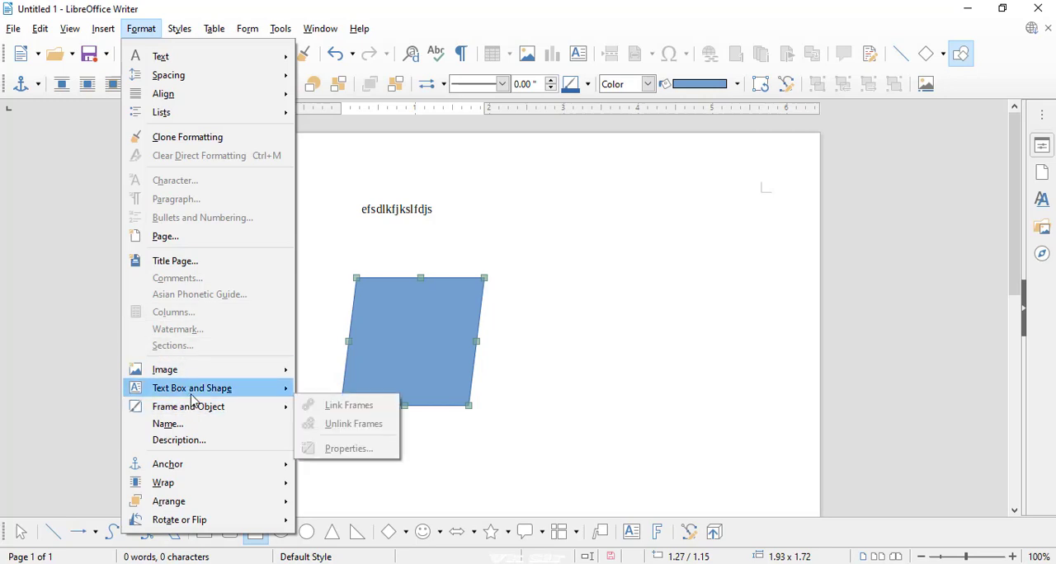
pyautogui.moveTo(249, 390)
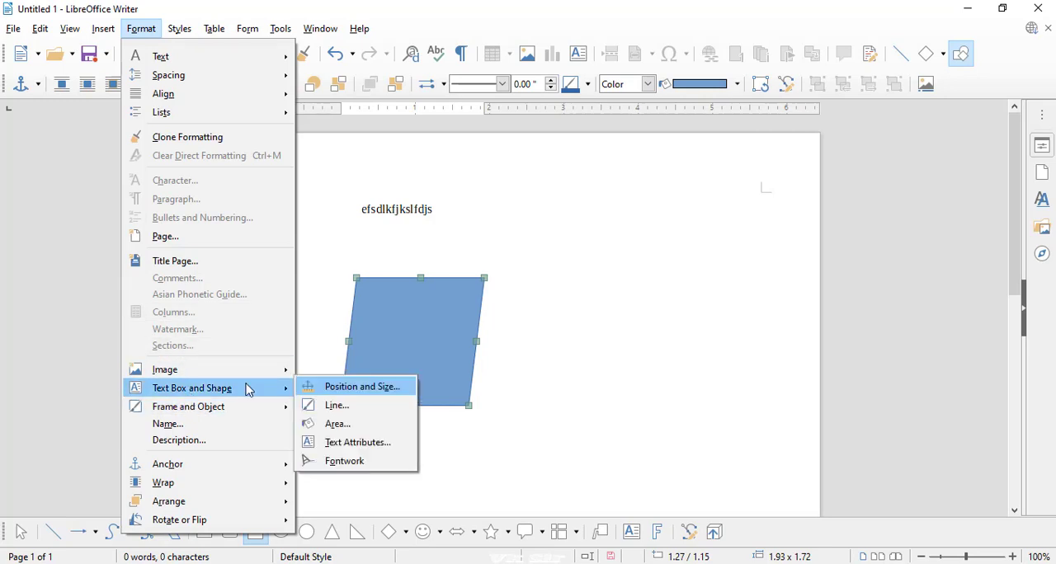
pyautogui.click(349, 393)
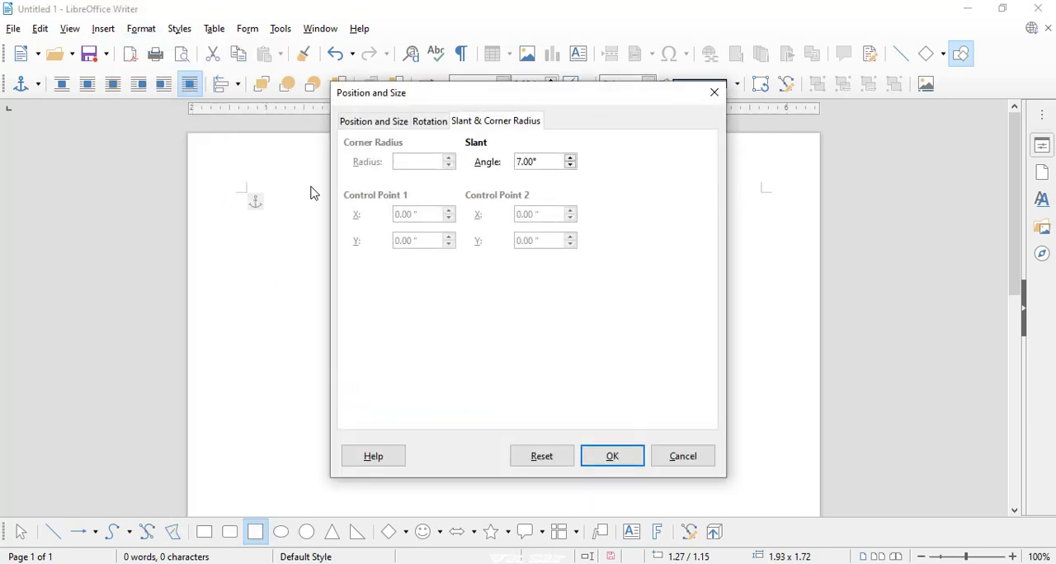
pyautogui.click(430, 125)
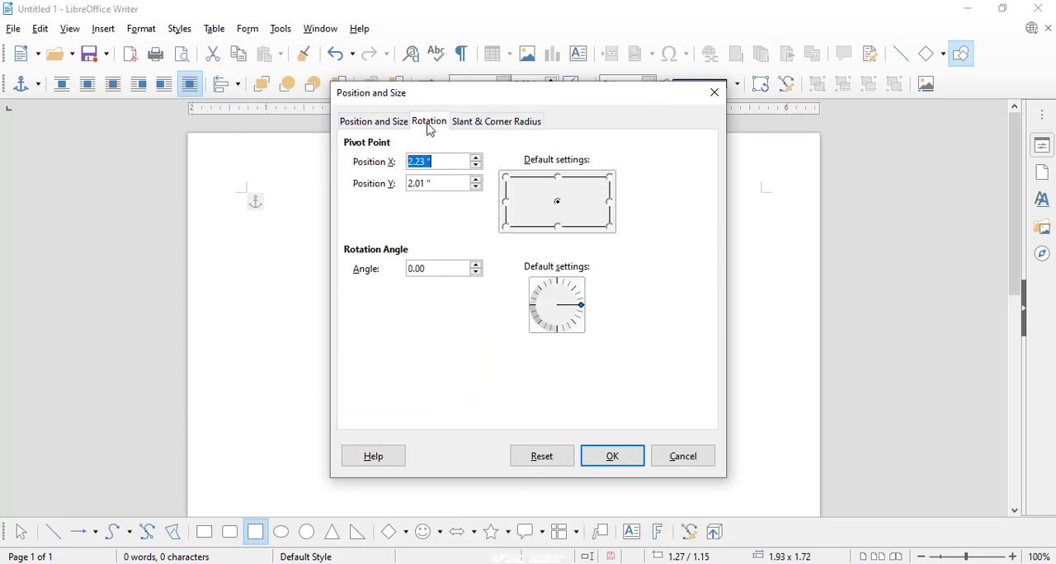
pyautogui.click(569, 293)
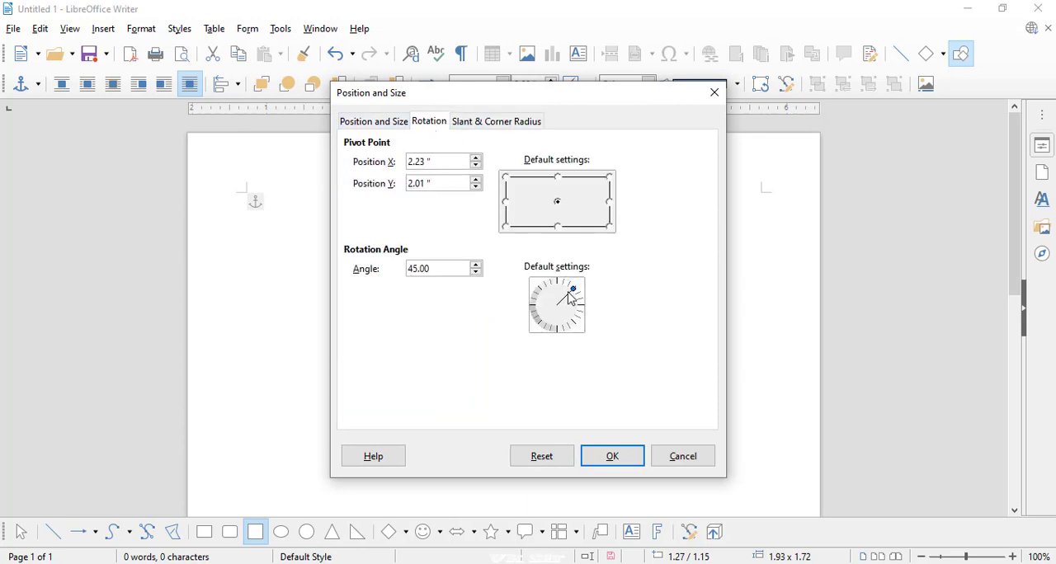
pyautogui.moveTo(537, 104); pyautogui.dragTo(726, 138)
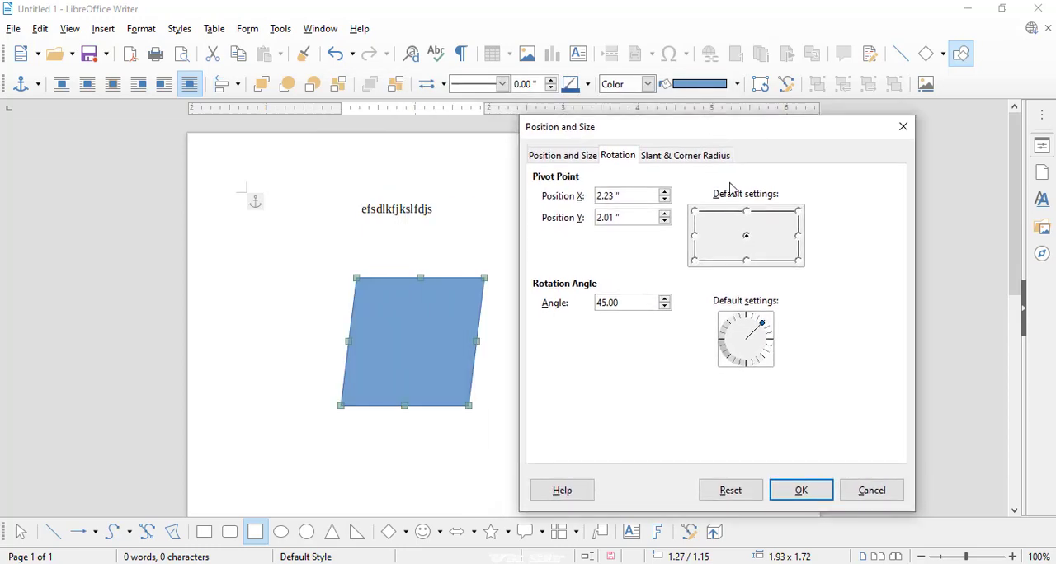
pyautogui.click(811, 491)
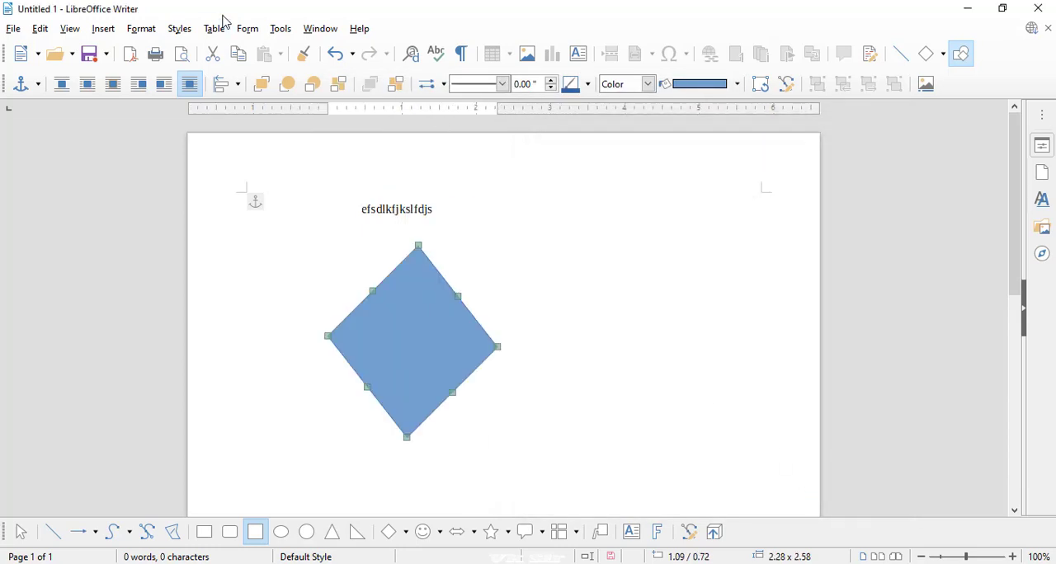
# - Give the rotated shape a Fine Dotted outline in Red
pyautogui.click(141, 29)
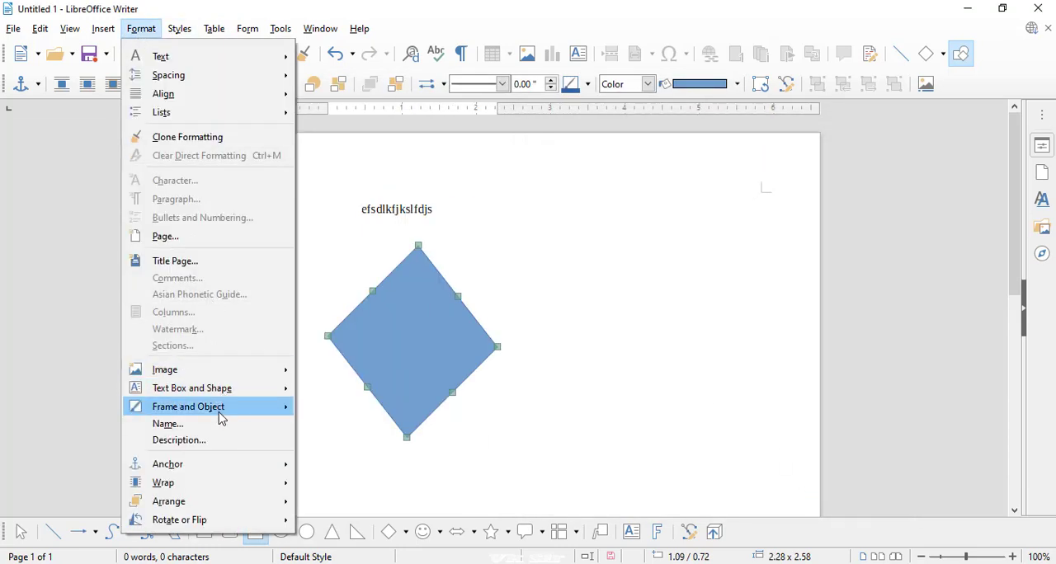
pyautogui.moveTo(224, 412)
pyautogui.moveTo(247, 391)
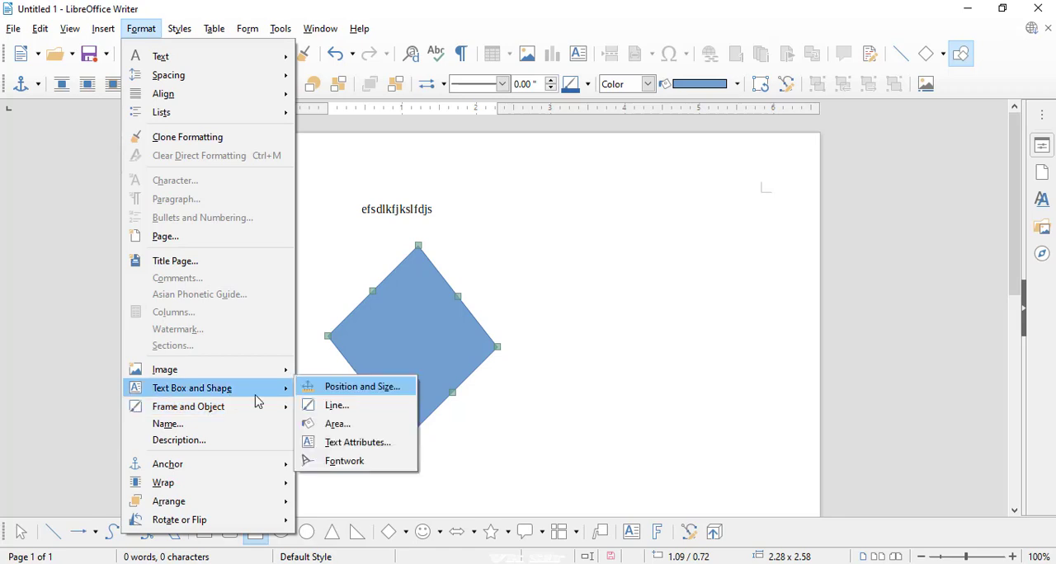
pyautogui.click(355, 407)
pyautogui.moveTo(489, 118); pyautogui.dragTo(704, 124)
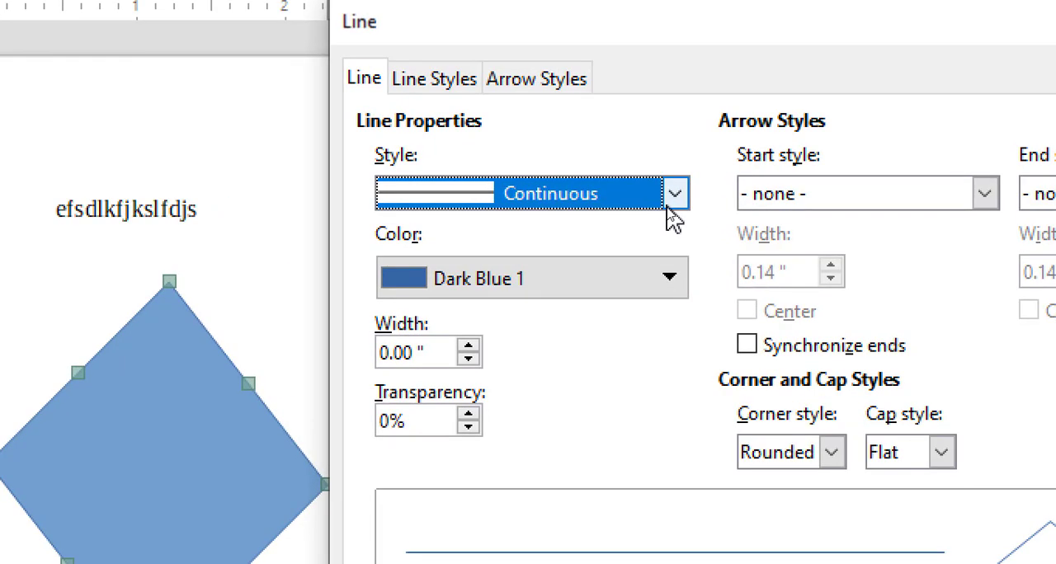
pyautogui.click(671, 203)
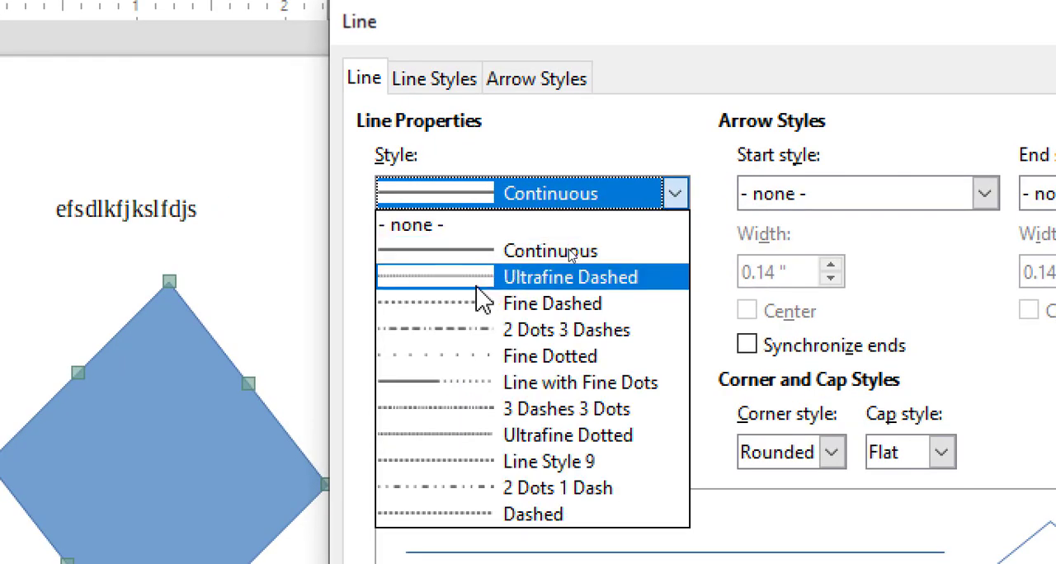
pyautogui.click(462, 357)
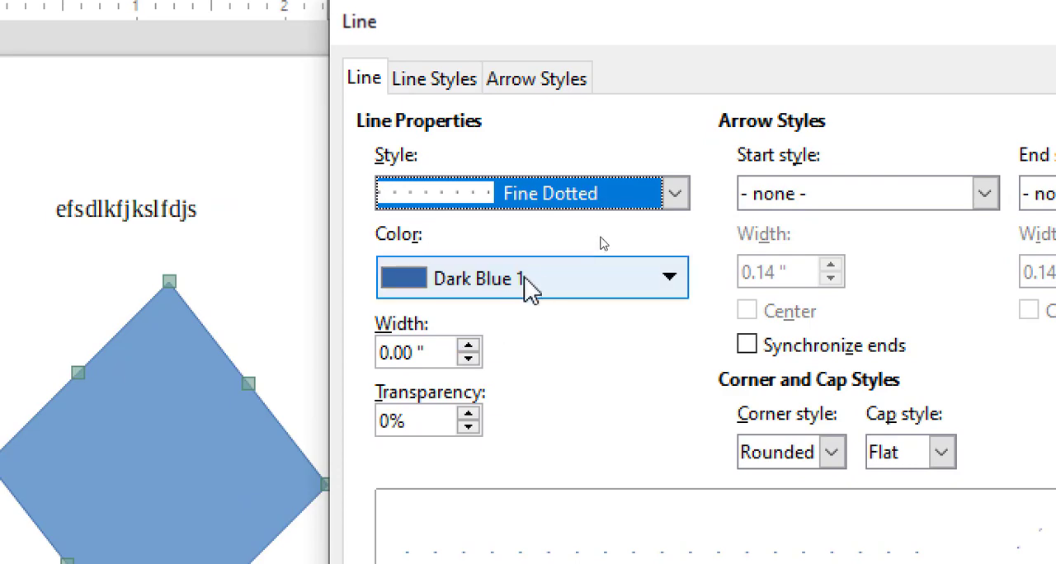
pyautogui.click(528, 284)
pyautogui.click(499, 381)
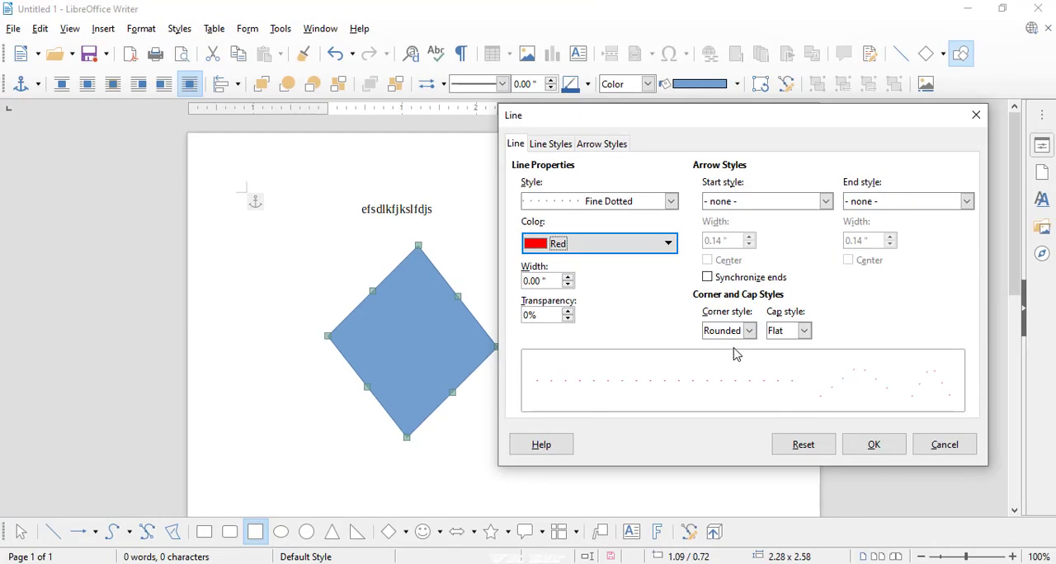
pyautogui.click(858, 450)
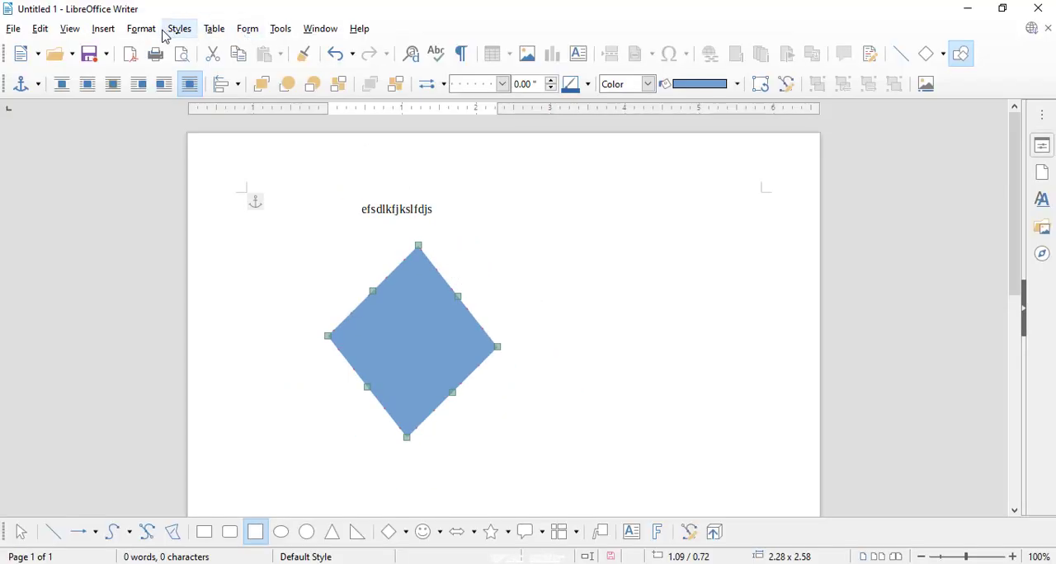
# - Change the shape's outline style to 2 Dots 3 Dashes
pyautogui.click(147, 33)
pyautogui.moveTo(212, 387)
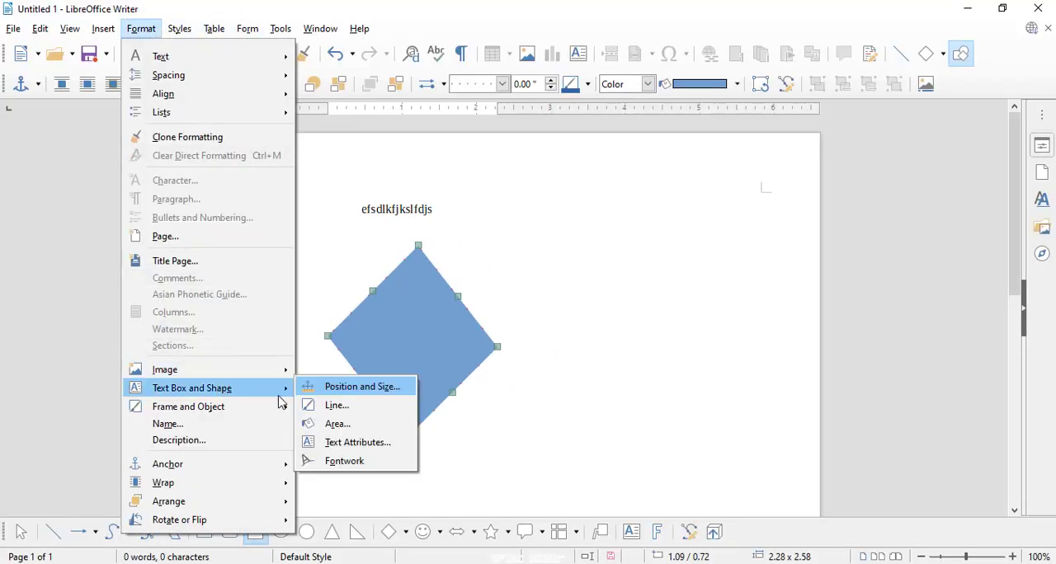
pyautogui.click(353, 410)
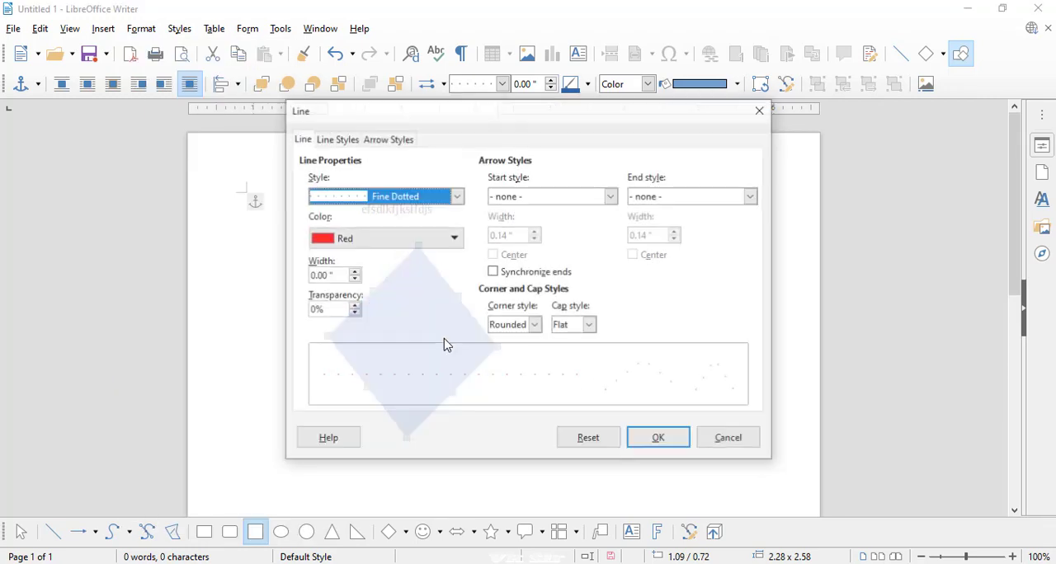
pyautogui.click(420, 196)
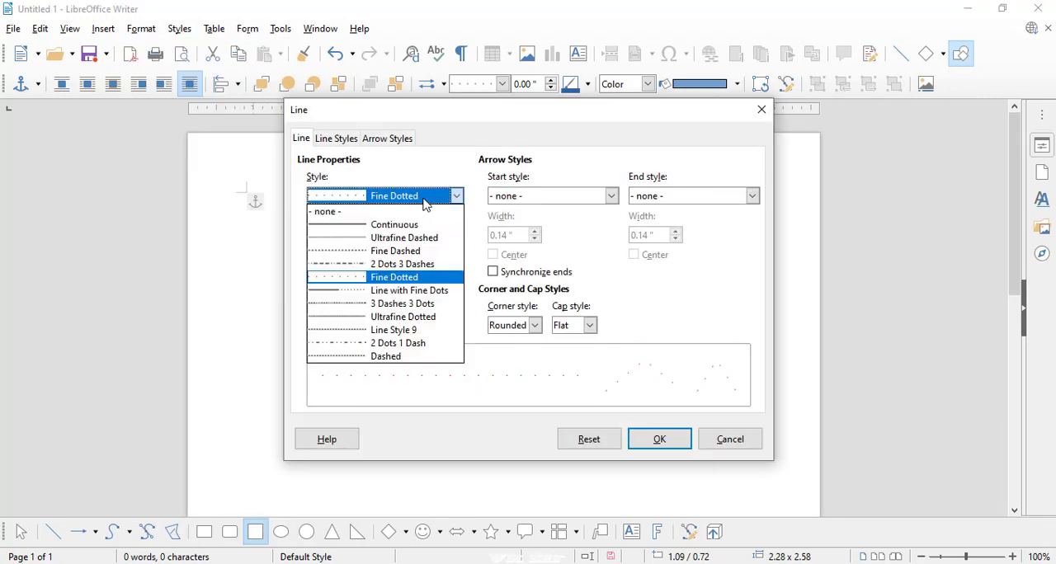
pyautogui.click(356, 265)
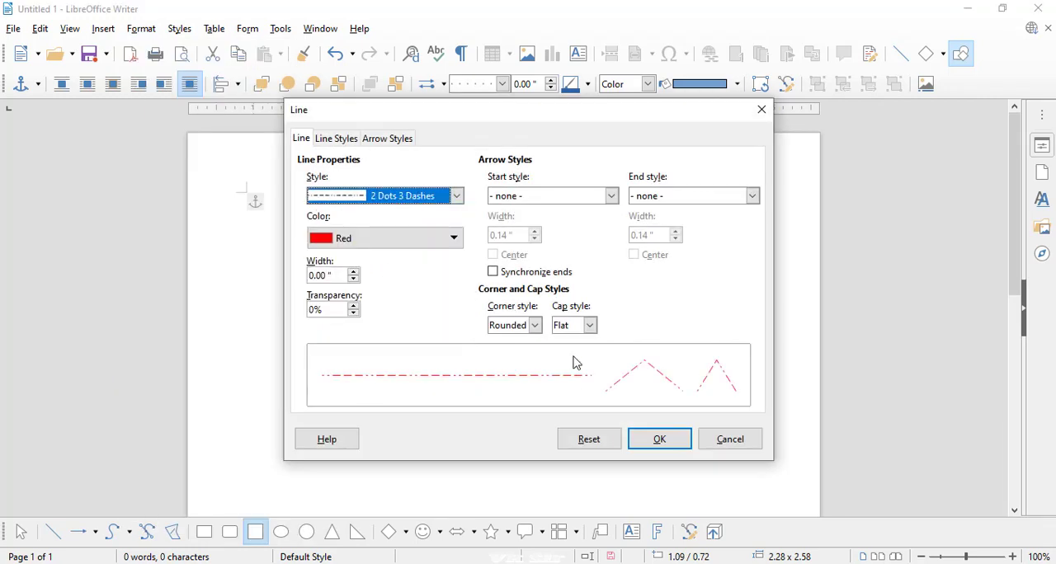
pyautogui.click(652, 438)
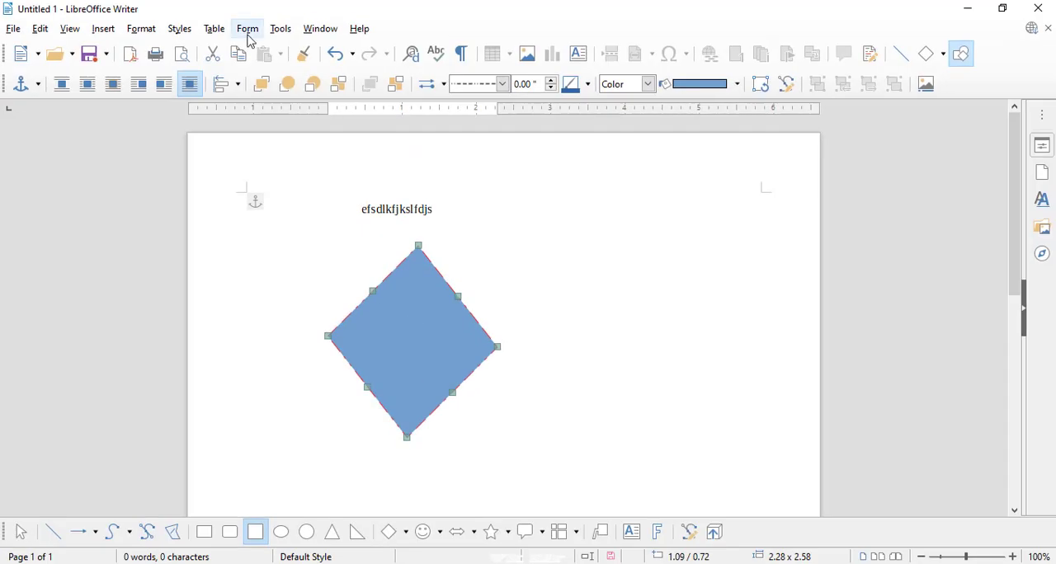
# - Set the shape's outline width to 0.12" and move the shape right to about 3.04" / 0.46"
pyautogui.click(141, 28)
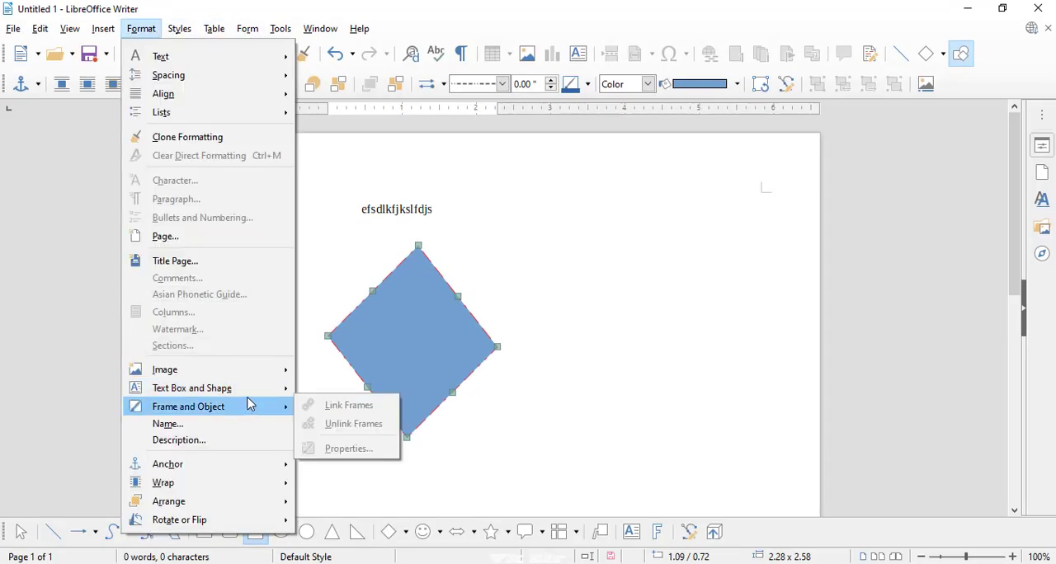
pyautogui.moveTo(253, 397)
pyautogui.click(334, 405)
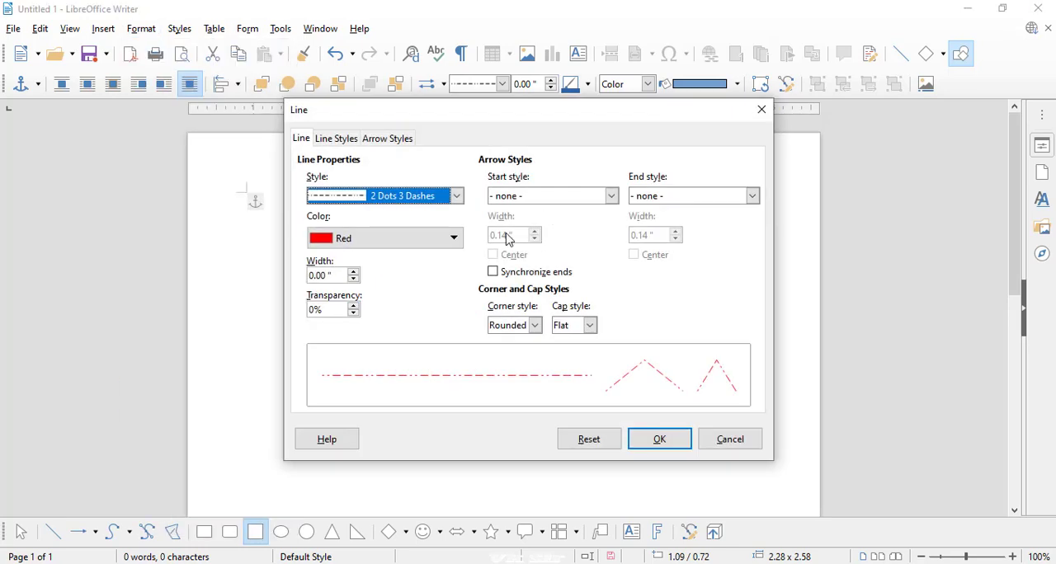
pyautogui.click(357, 271)
pyautogui.click(356, 270)
pyautogui.click(356, 270)
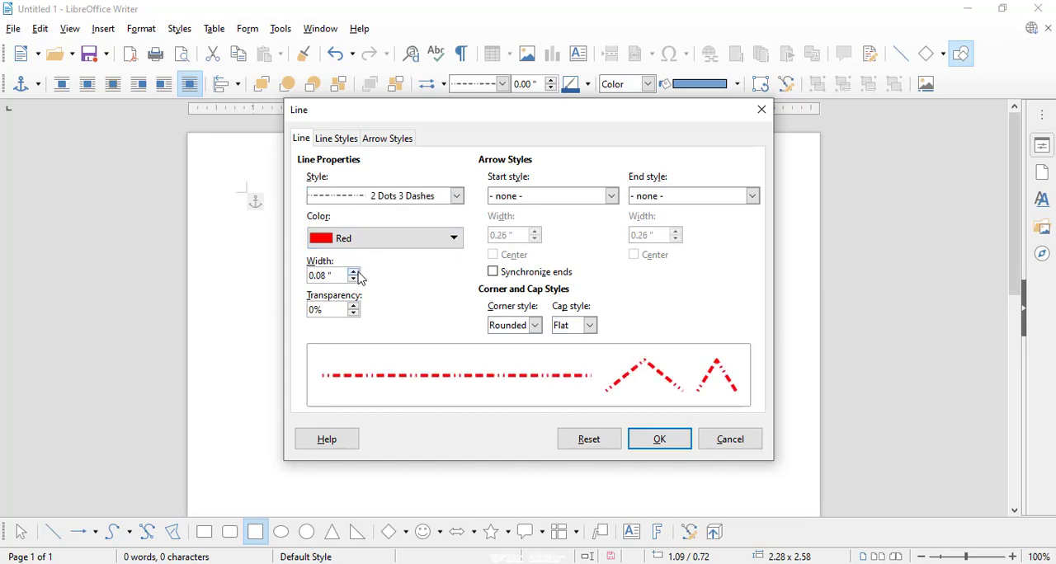
pyautogui.click(356, 271)
pyautogui.click(660, 439)
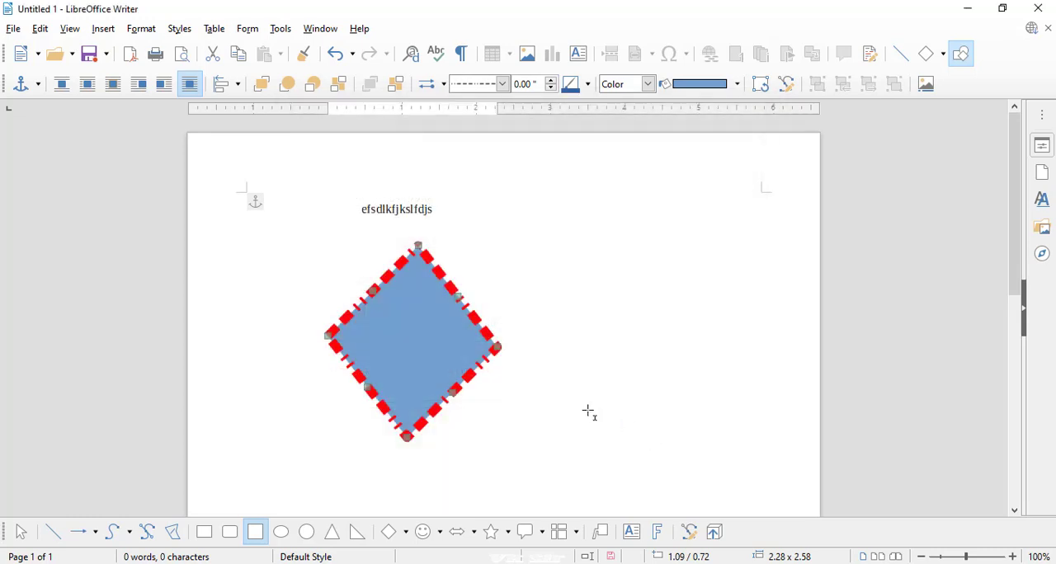
pyautogui.moveTo(475, 318); pyautogui.dragTo(621, 299)
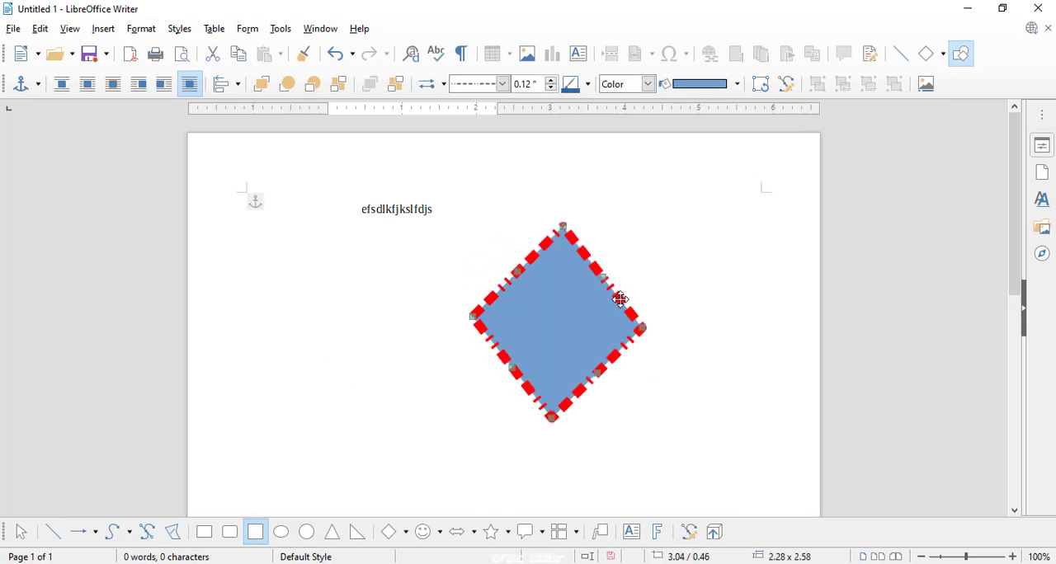
# - Fill the rotated shape with the solid light red colour ff6d6d
pyautogui.click(142, 28)
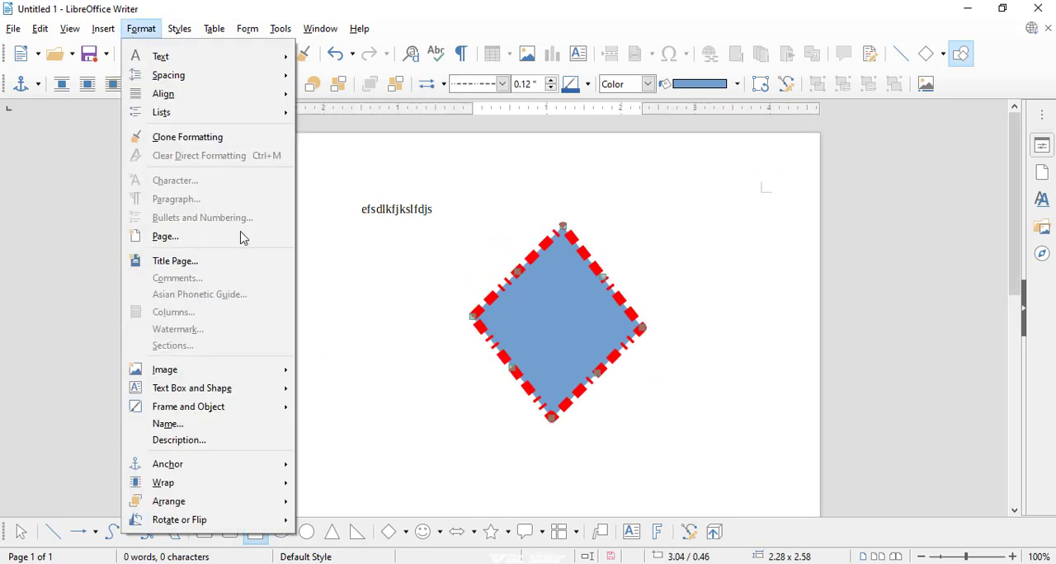
pyautogui.moveTo(252, 393)
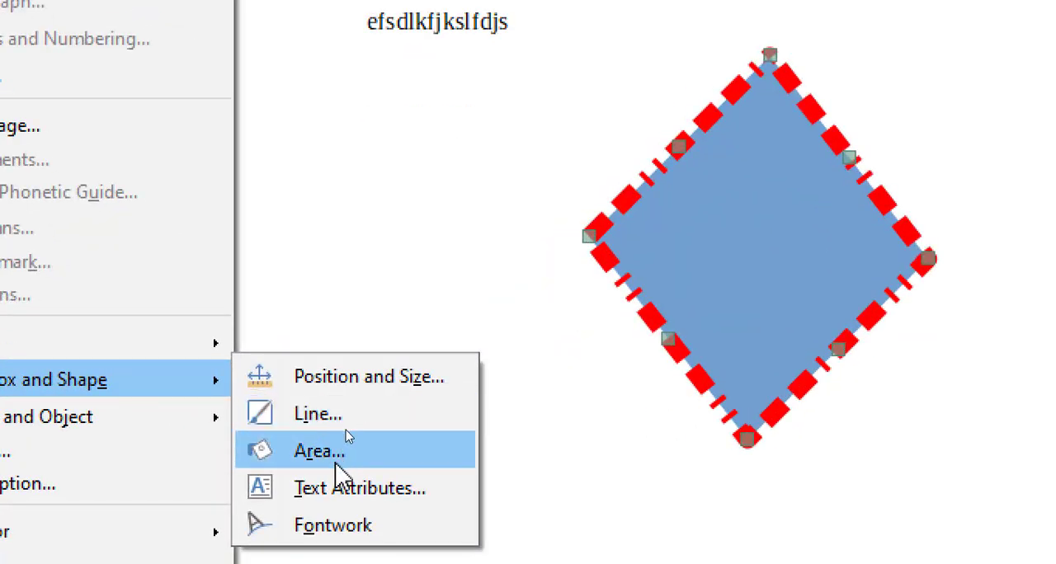
pyautogui.click(351, 418)
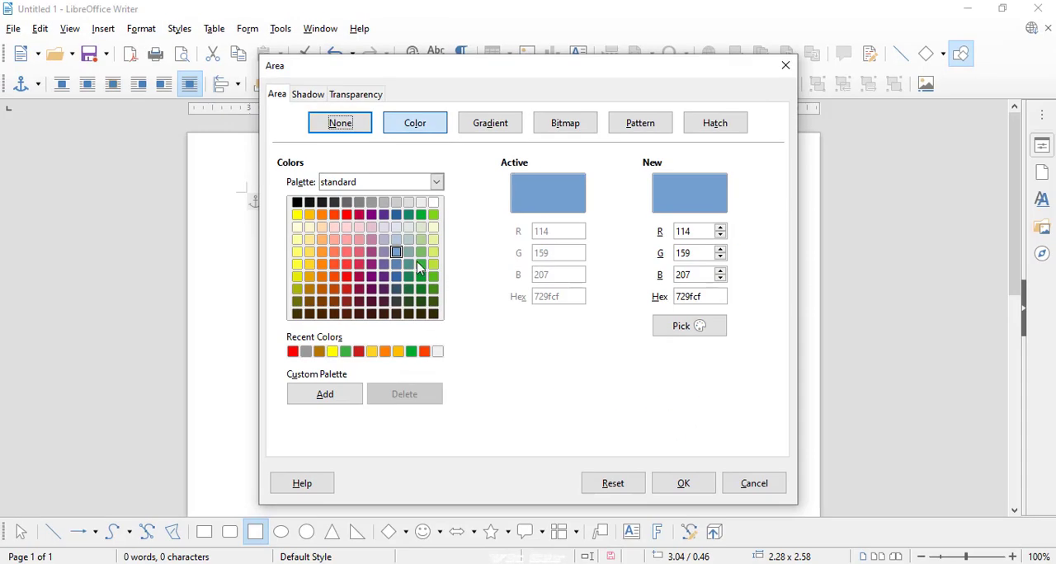
pyautogui.click(371, 251)
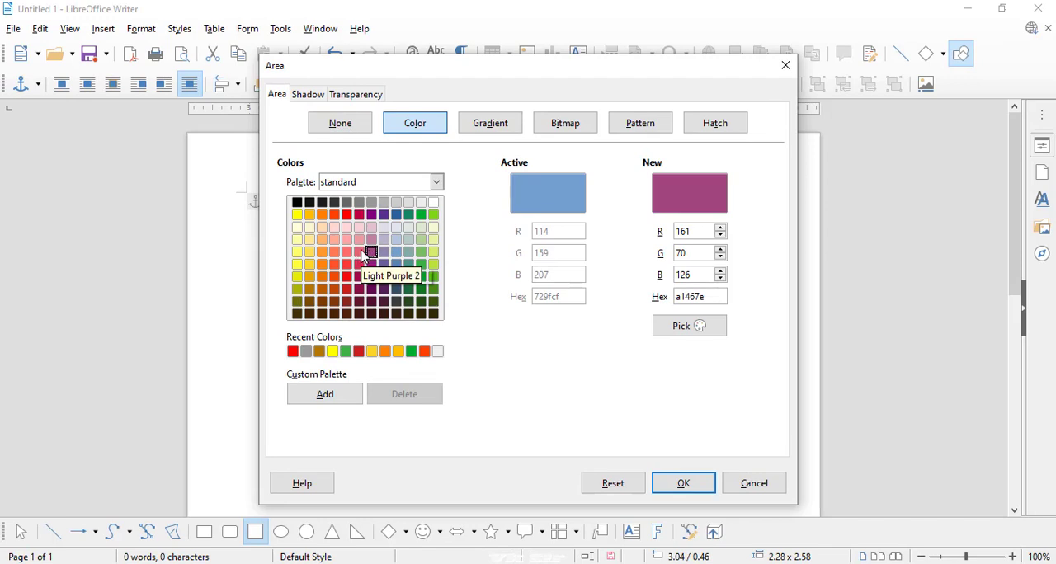
pyautogui.click(347, 251)
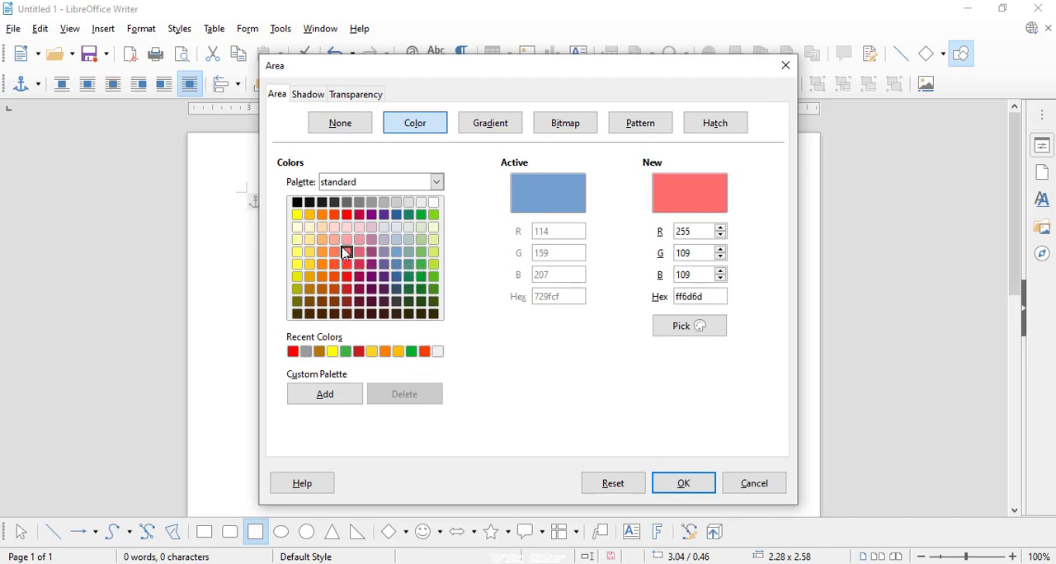
pyautogui.click(669, 490)
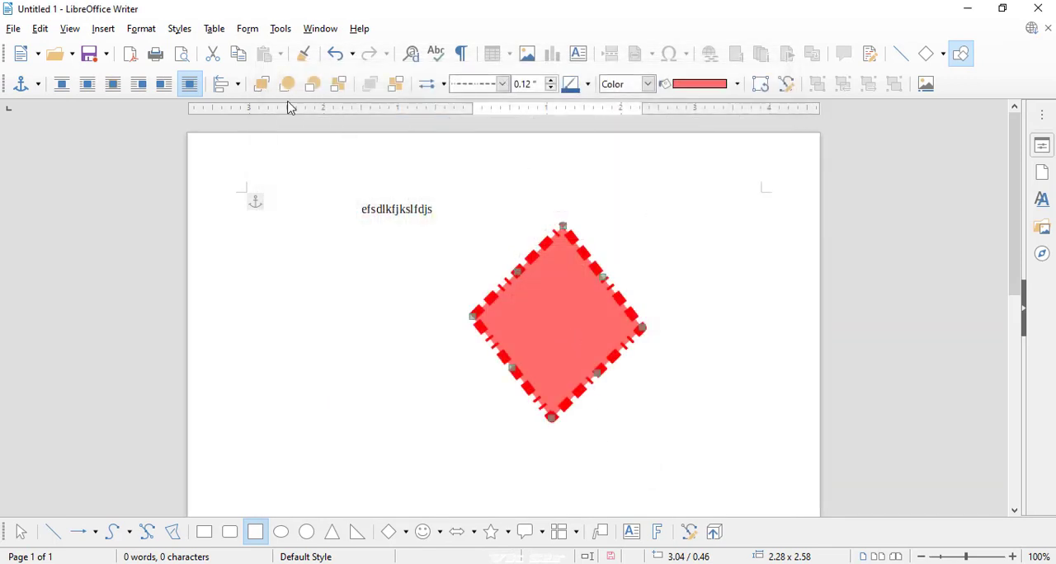
# - Change the shape's area fill to the radial Deep Ocean gradient
pyautogui.click(141, 28)
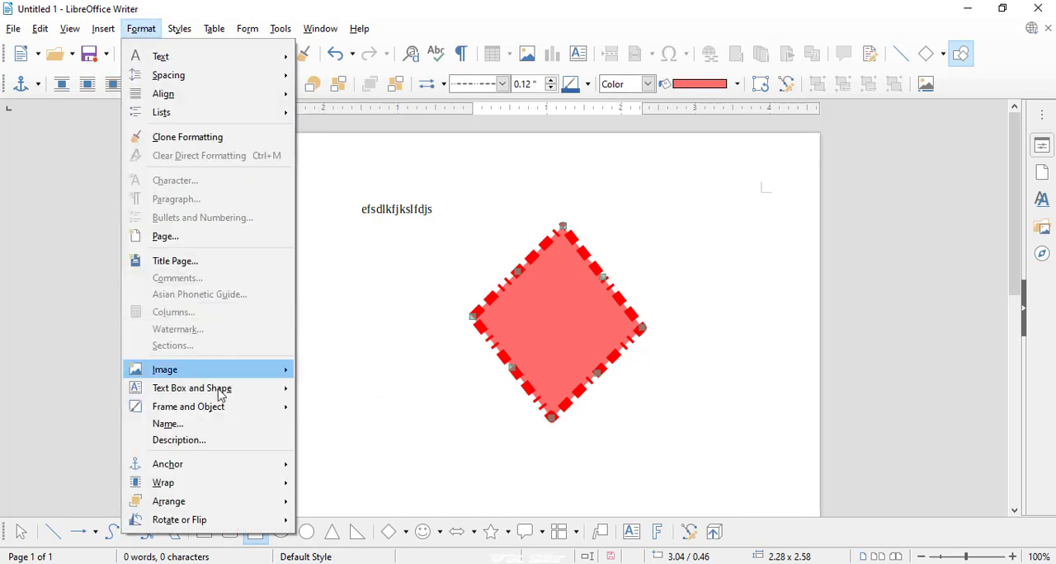
pyautogui.moveTo(217, 397)
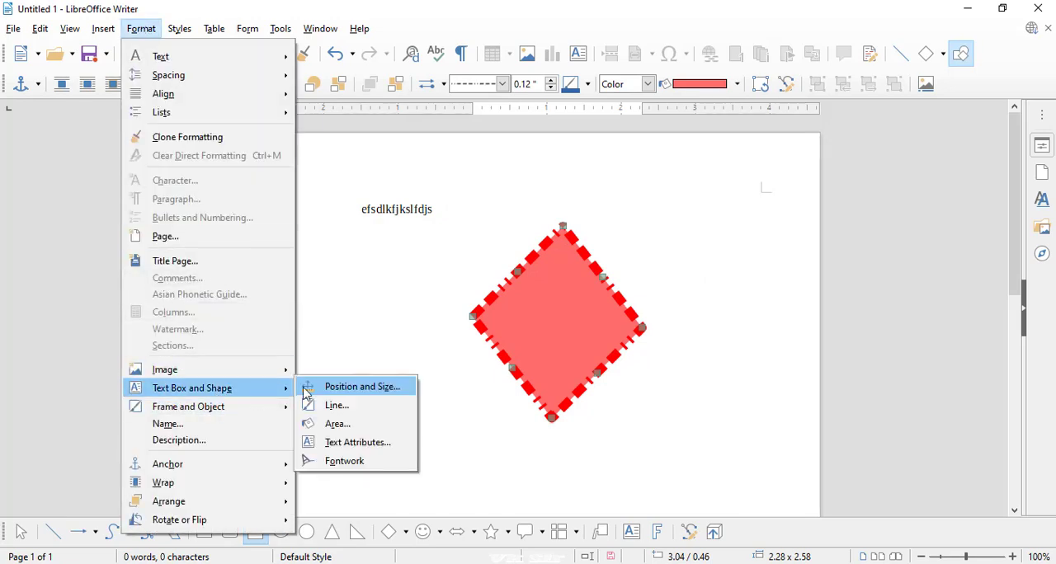
pyautogui.click(334, 425)
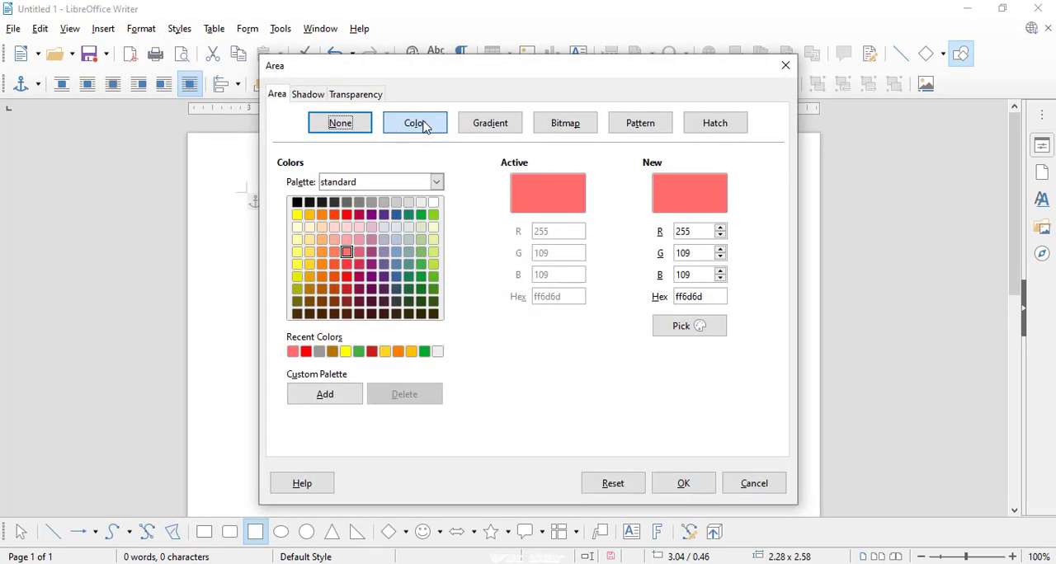
pyautogui.click(475, 130)
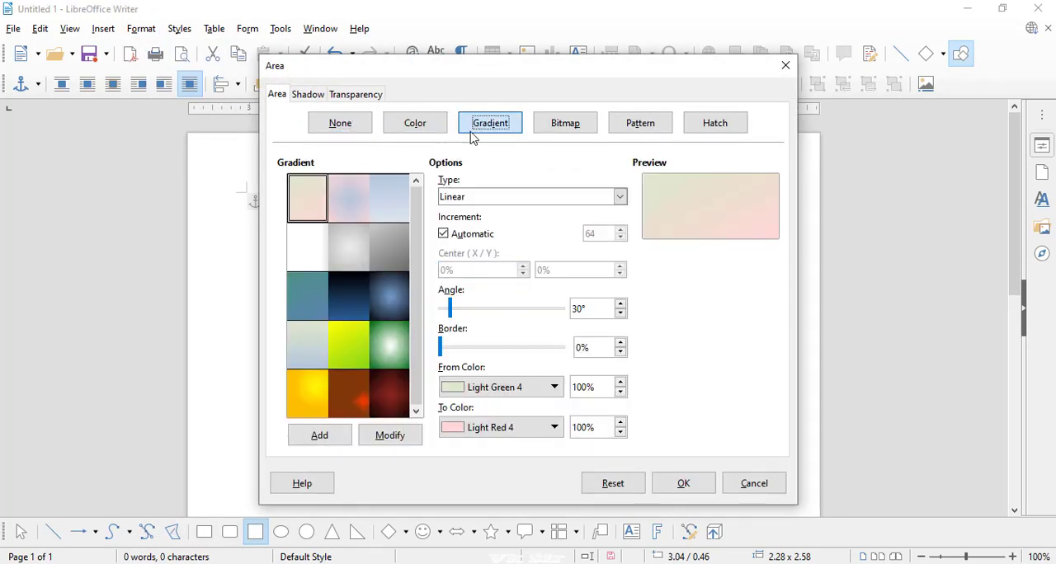
pyautogui.click(401, 288)
pyautogui.click(672, 492)
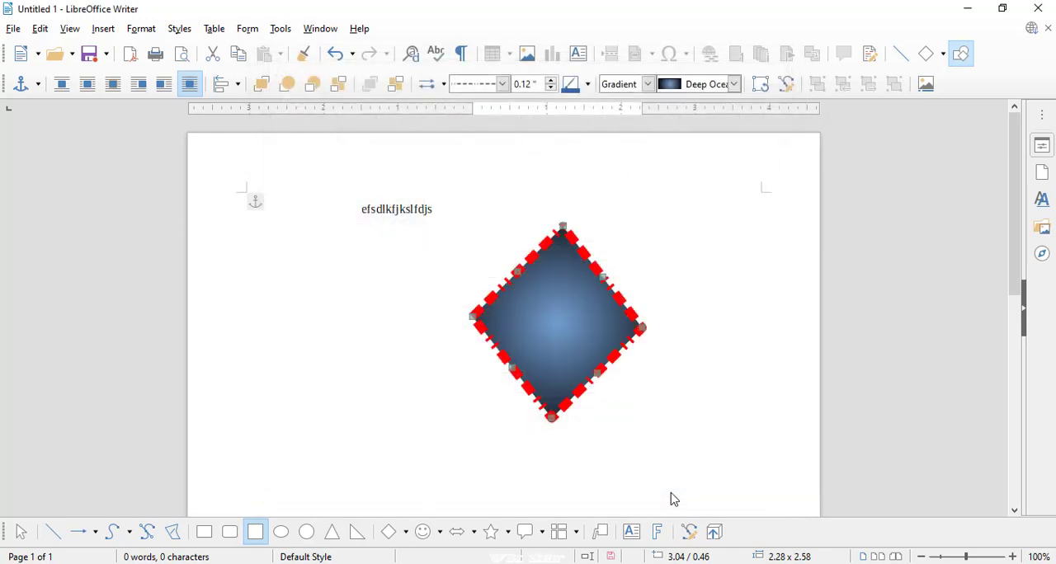
# - Fill the shape with the light wooden board bitmap, tiled, and move the shape to about 4.57" / -0.06"
pyautogui.click(141, 29)
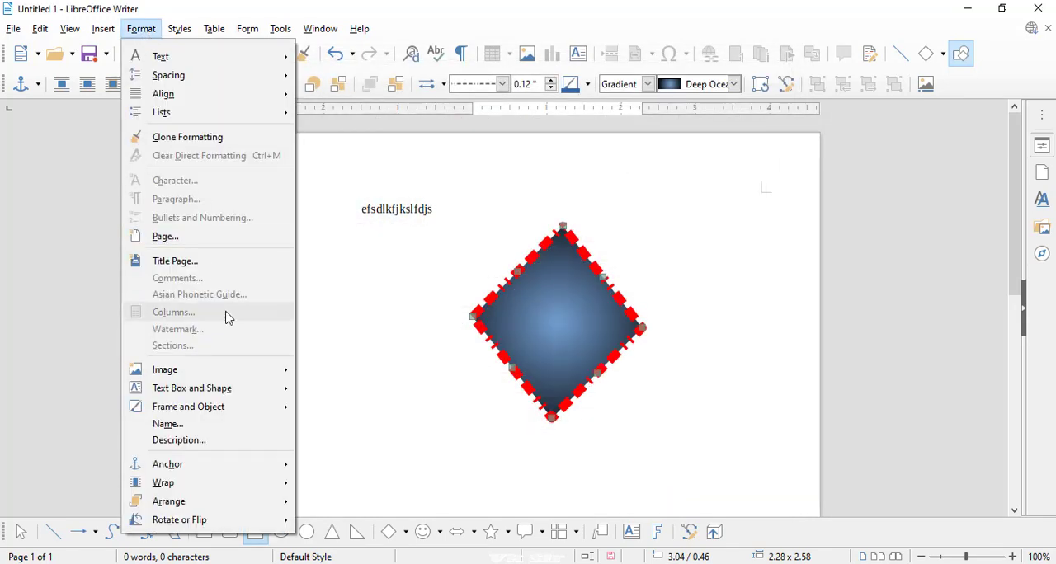
pyautogui.moveTo(235, 372)
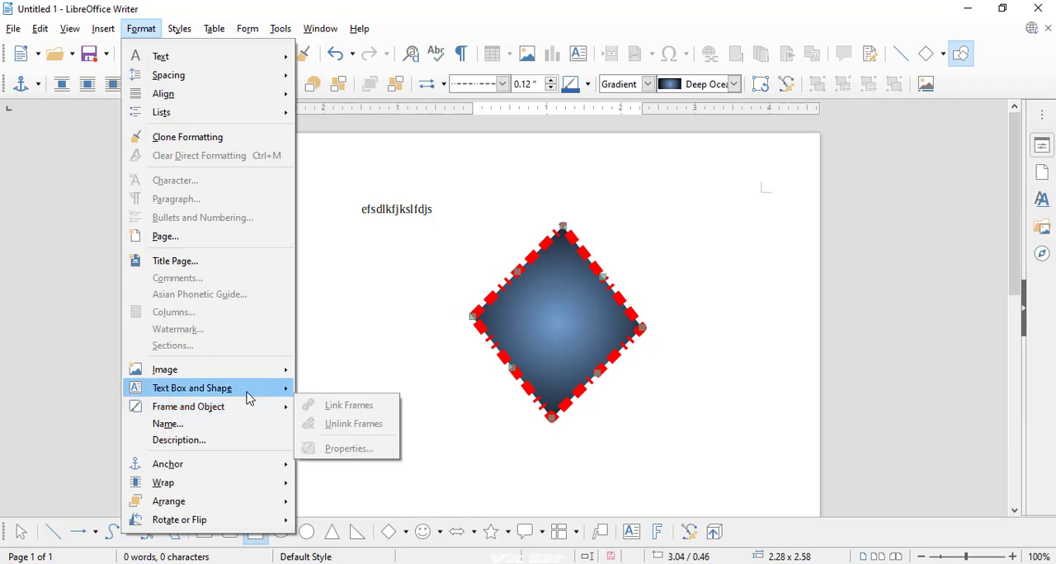
pyautogui.moveTo(275, 398)
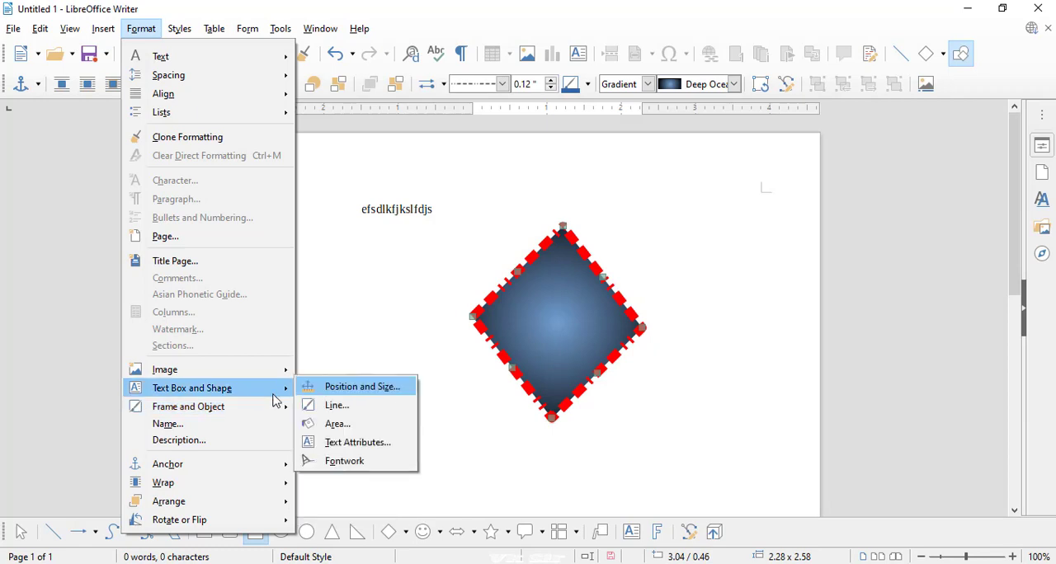
pyautogui.click(335, 426)
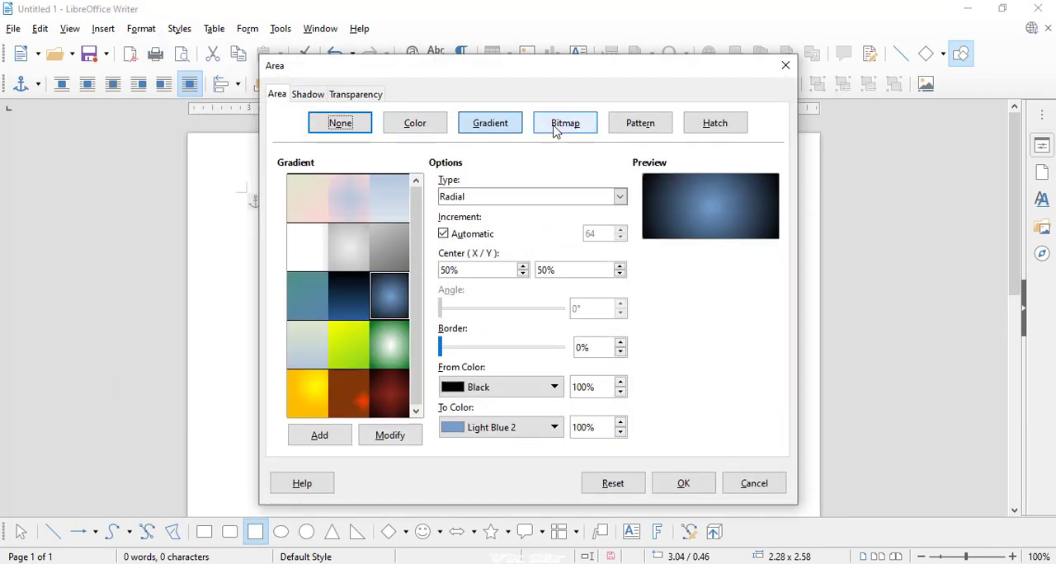
pyautogui.click(561, 128)
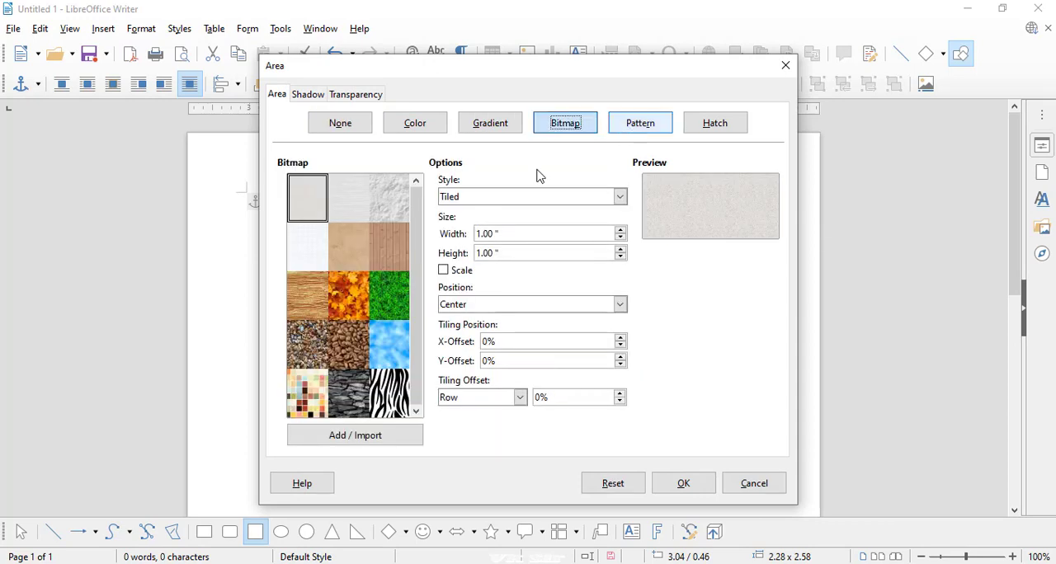
pyautogui.click(308, 295)
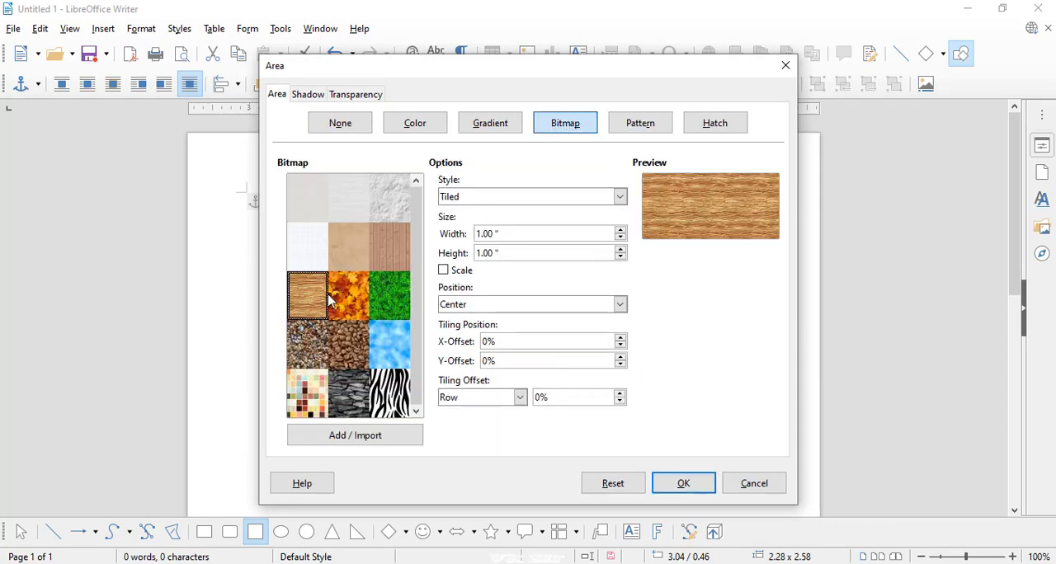
pyautogui.click(676, 487)
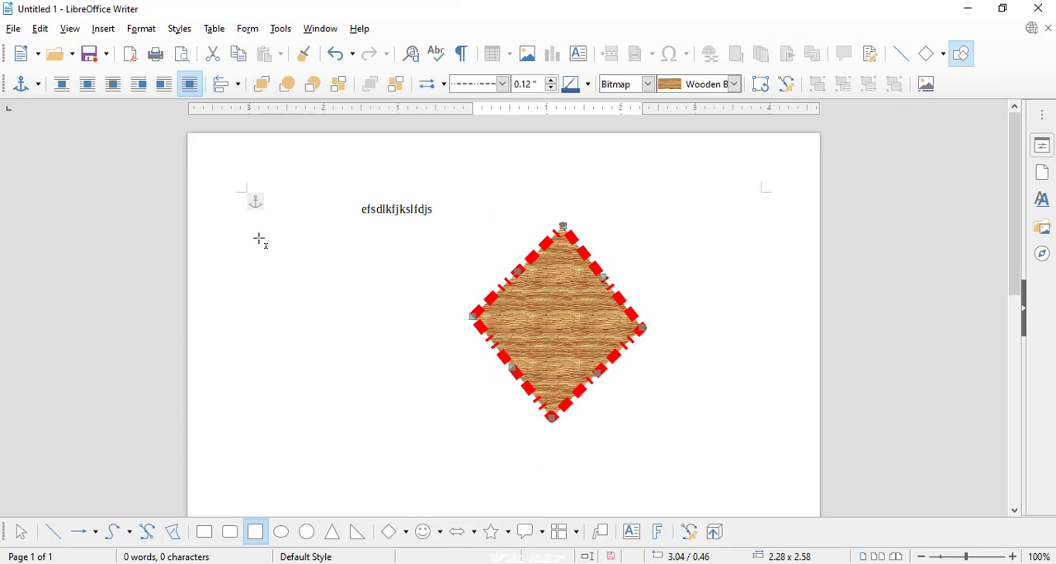
pyautogui.moveTo(534, 258); pyautogui.dragTo(648, 218)
pyautogui.click(146, 34)
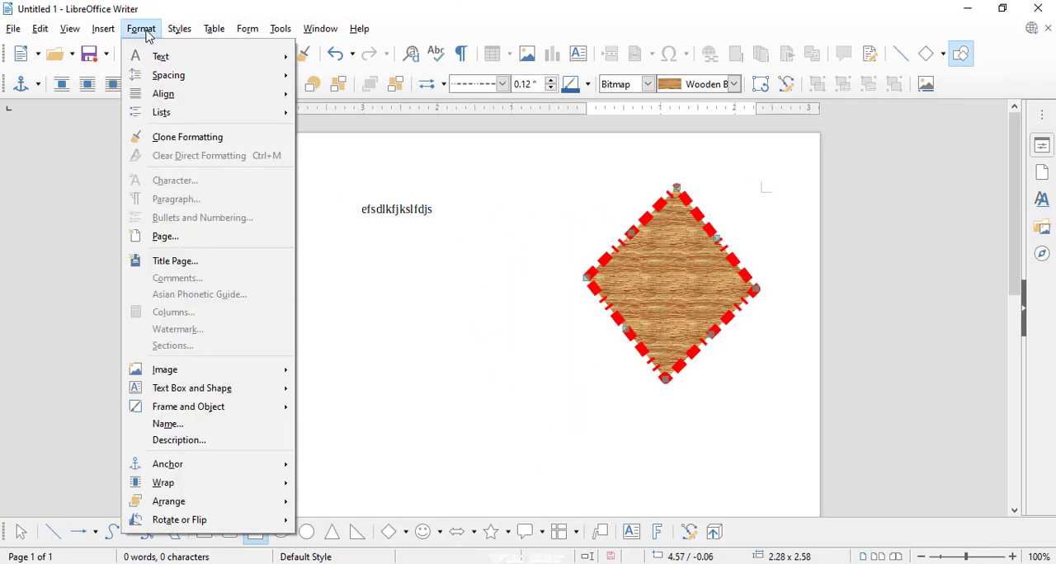
pyautogui.moveTo(242, 398)
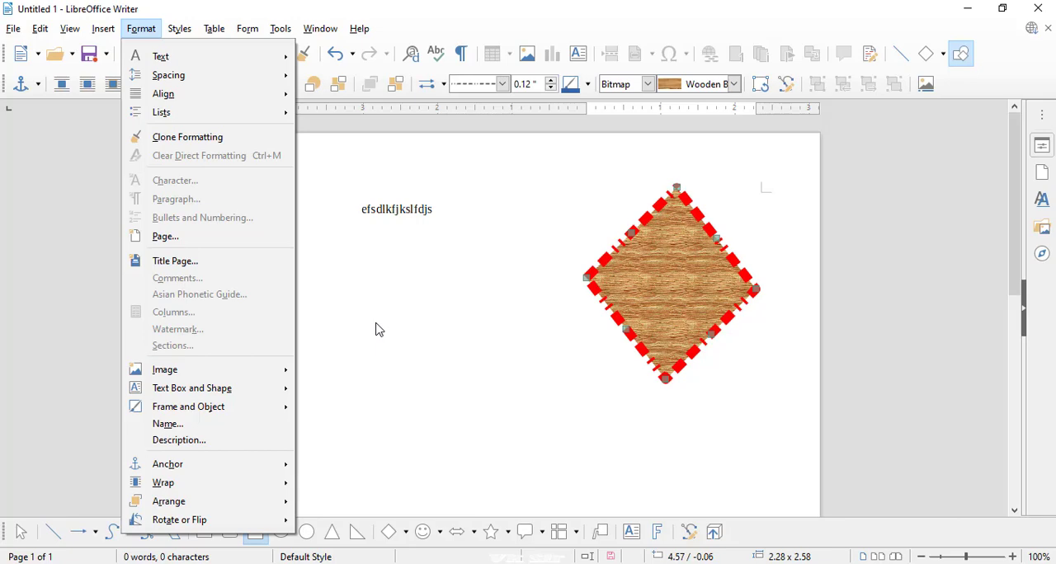
pyautogui.click(526, 237)
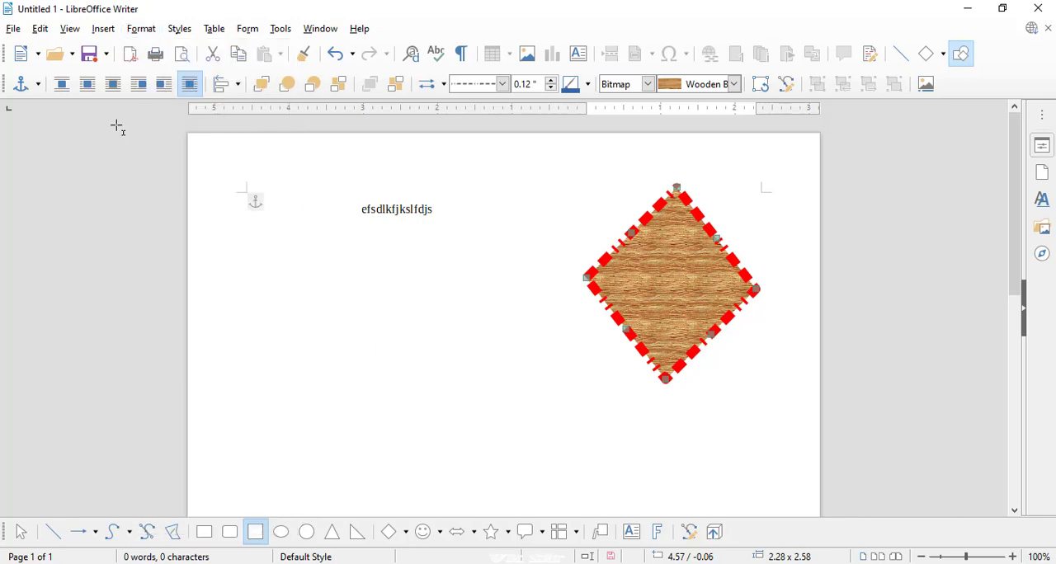
# - Create a new blank text document and interactively draw a frame about 1.68" × 1.91" near the page's left margin
pyautogui.click(38, 54)
pyautogui.click(56, 76)
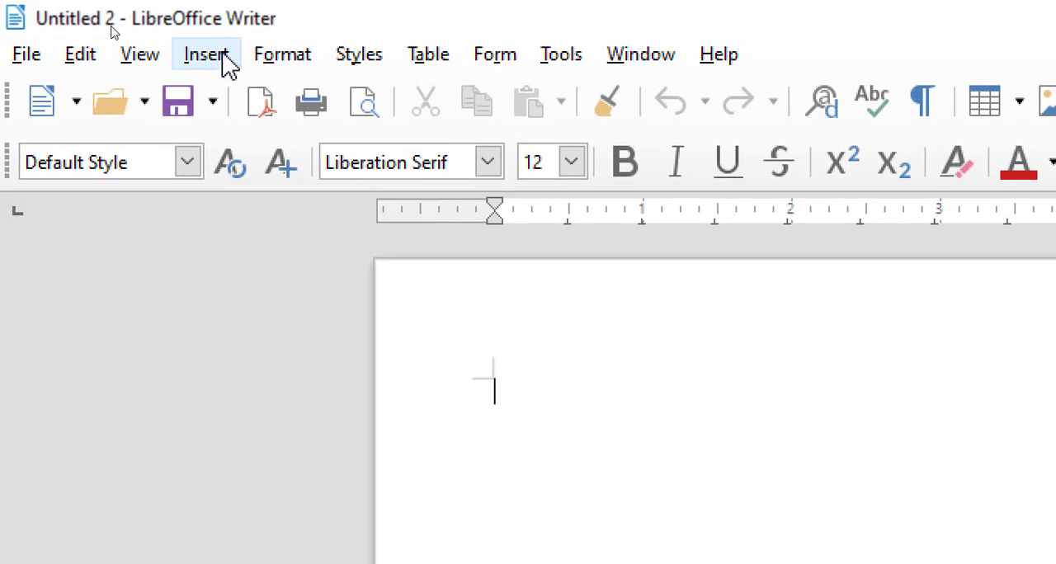
pyautogui.click(114, 33)
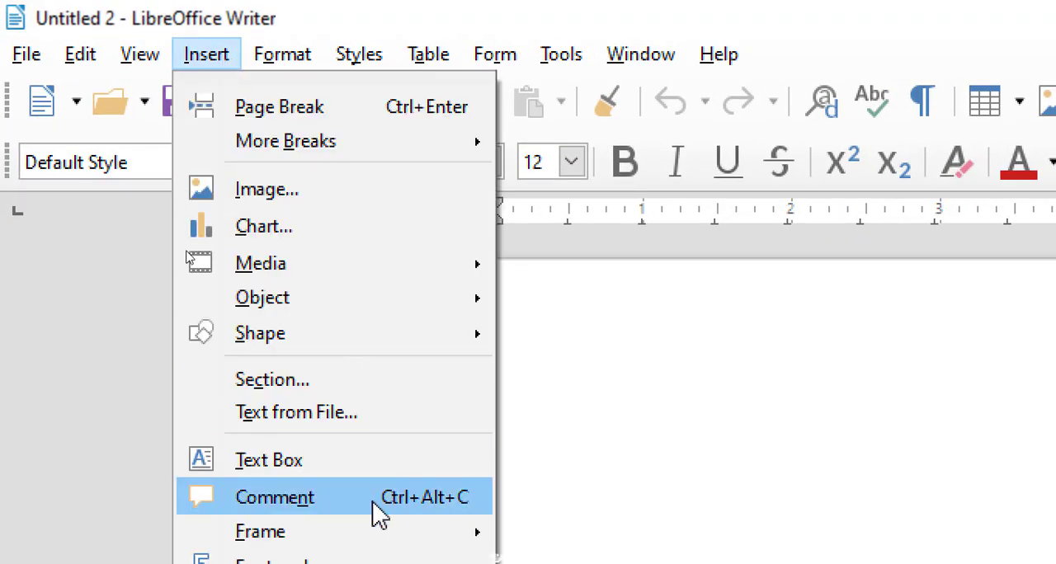
pyautogui.moveTo(334, 531)
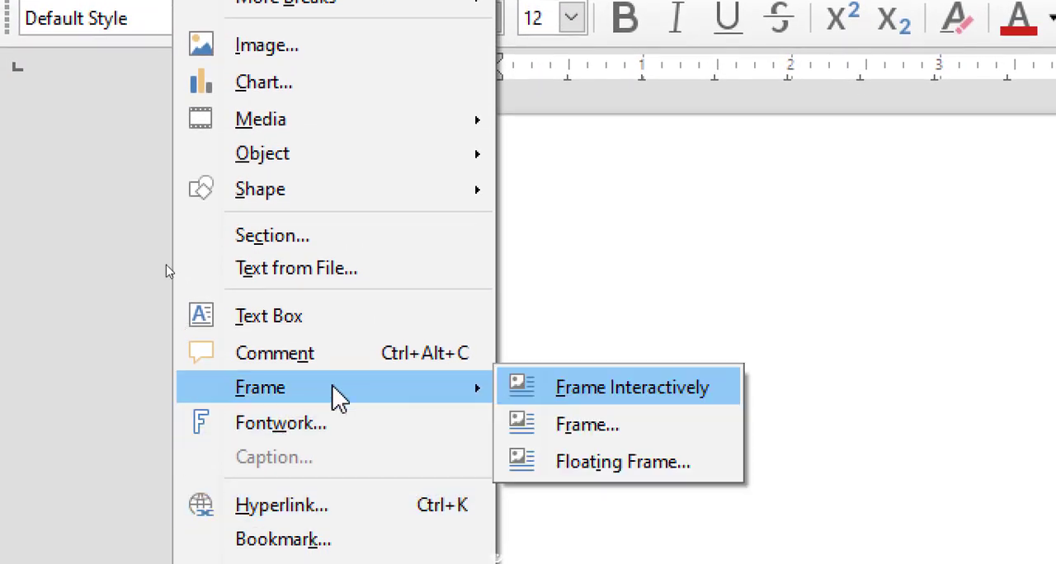
pyautogui.click(574, 402)
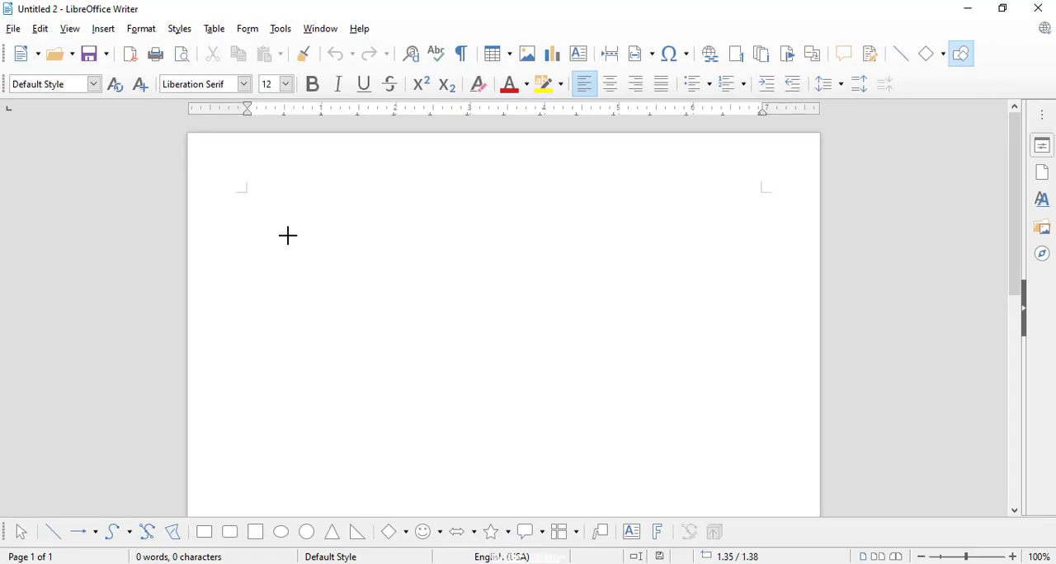
pyautogui.moveTo(288, 236); pyautogui.dragTo(413, 378)
pyautogui.click(494, 302)
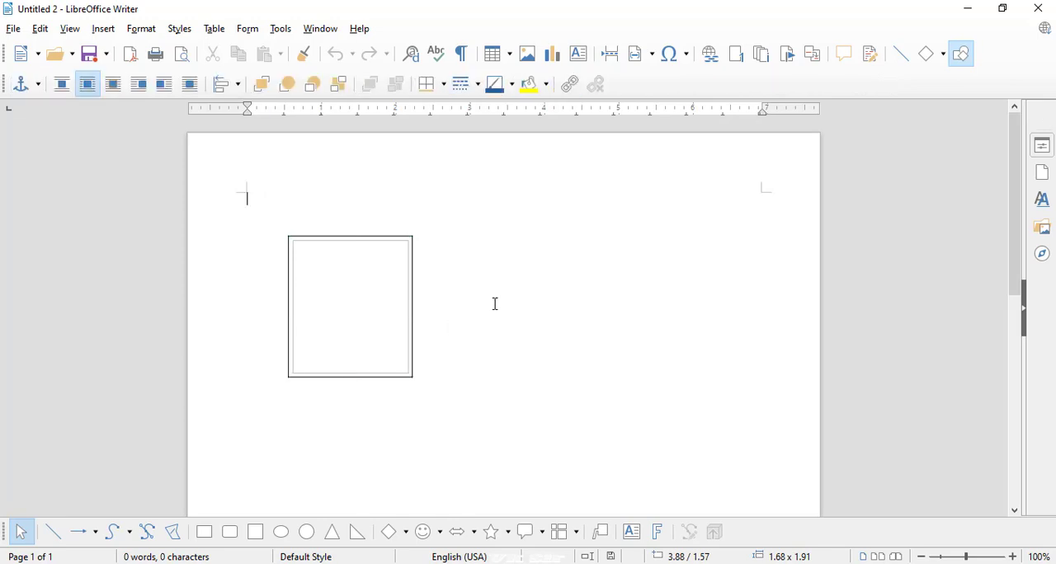
# - Draw a second frame about 1.70" × 1.93" interactively, to the right of the first frame
pyautogui.click(126, 35)
pyautogui.moveTo(108, 35)
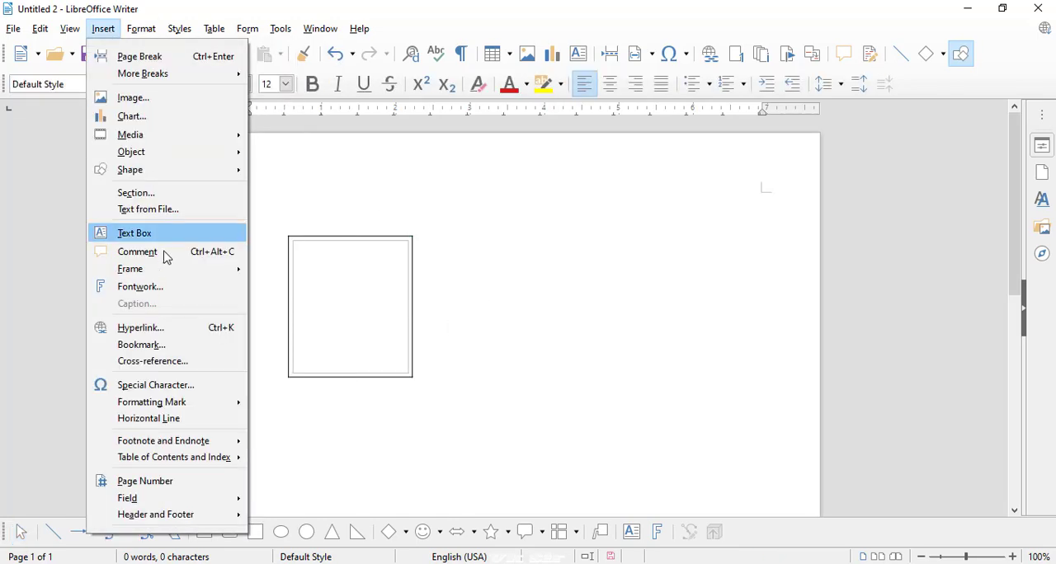
pyautogui.moveTo(165, 272)
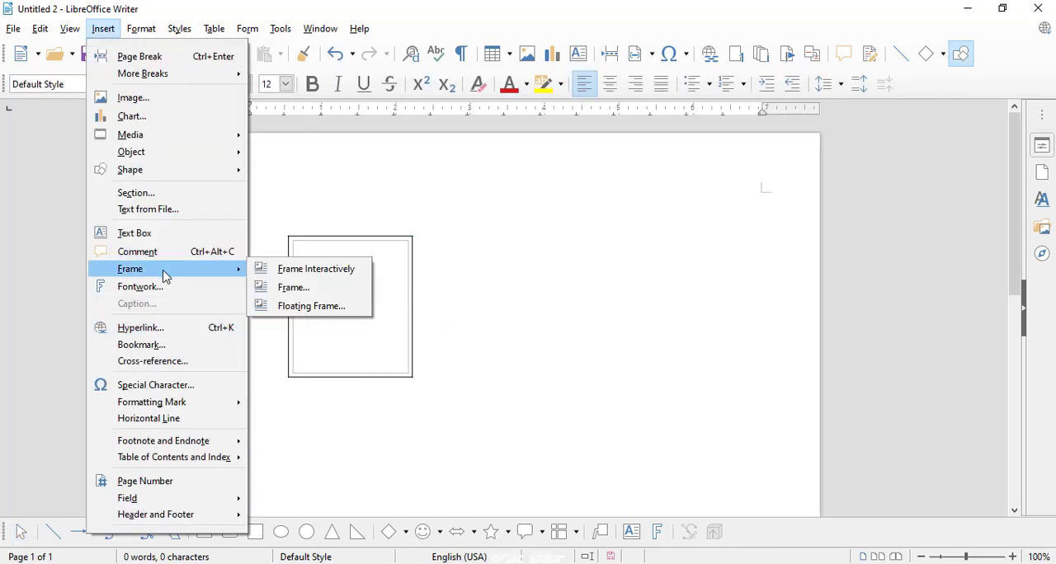
pyautogui.click(303, 275)
pyautogui.moveTo(531, 243)
pyautogui.mouseDown()
pyautogui.moveTo(597, 332)
pyautogui.moveTo(675, 379)
pyautogui.moveTo(658, 387)
pyautogui.mouseUp()
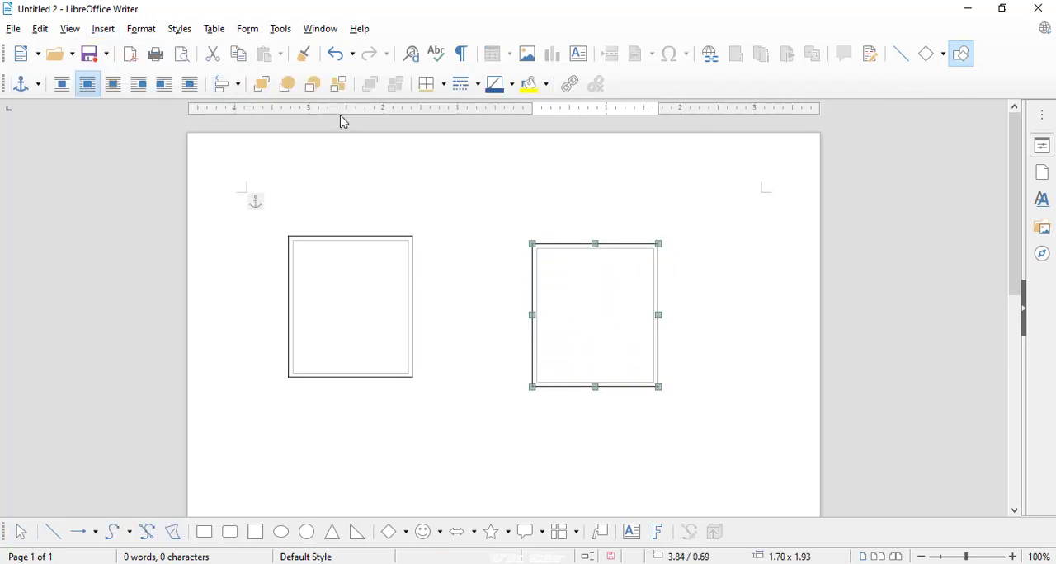
pyautogui.click(139, 29)
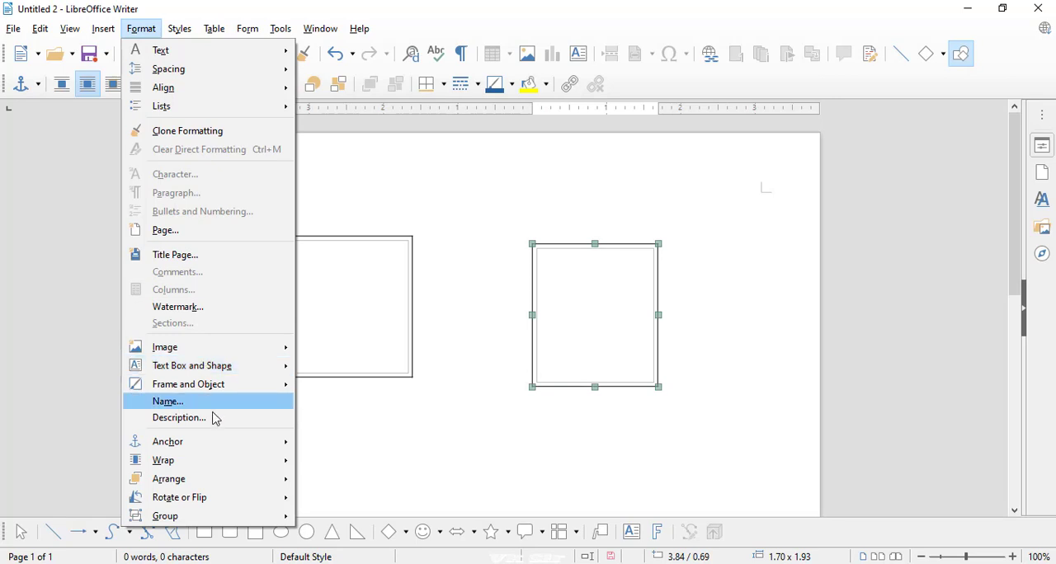
pyautogui.moveTo(225, 398)
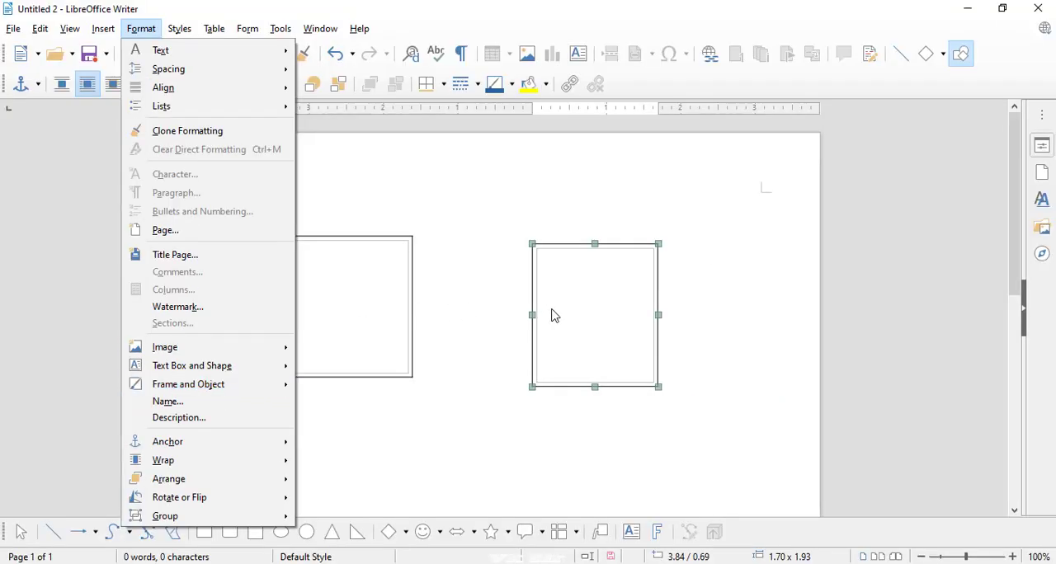
pyautogui.press('Escape')
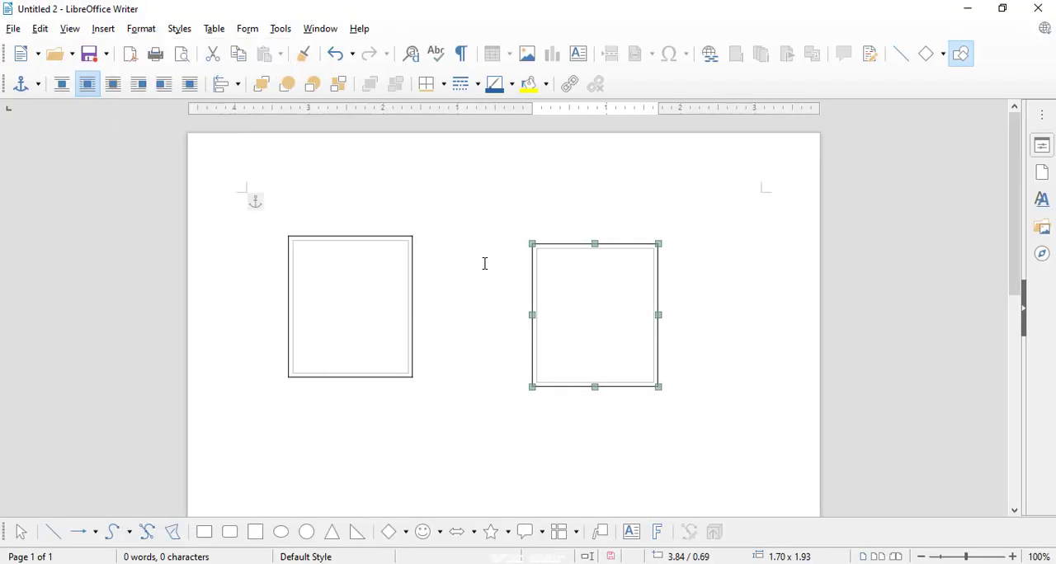
# - Link the selected right-hand frame to the left-hand frame so that text can flow between them
pyautogui.click(141, 29)
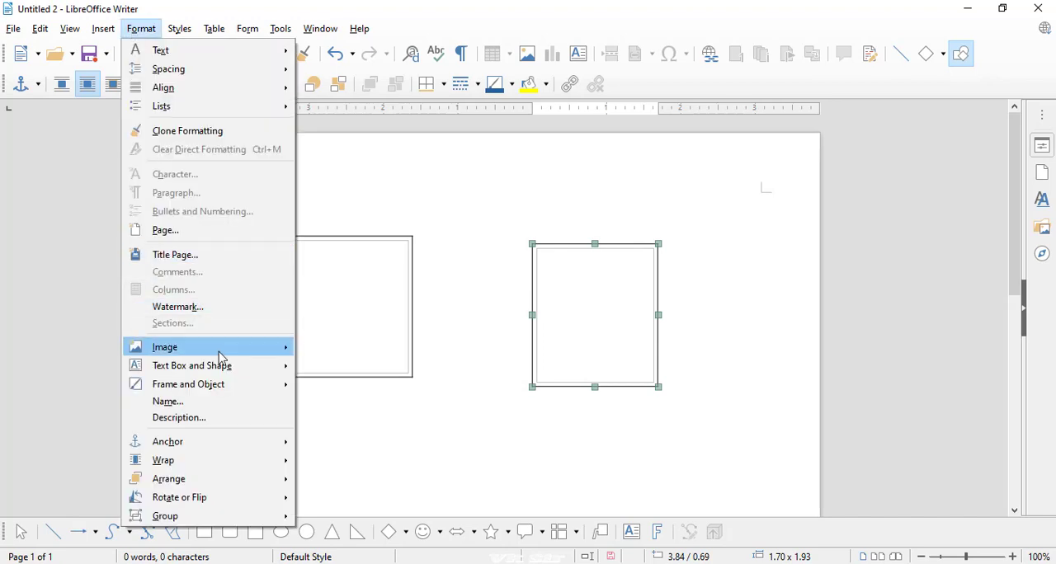
pyautogui.moveTo(220, 397)
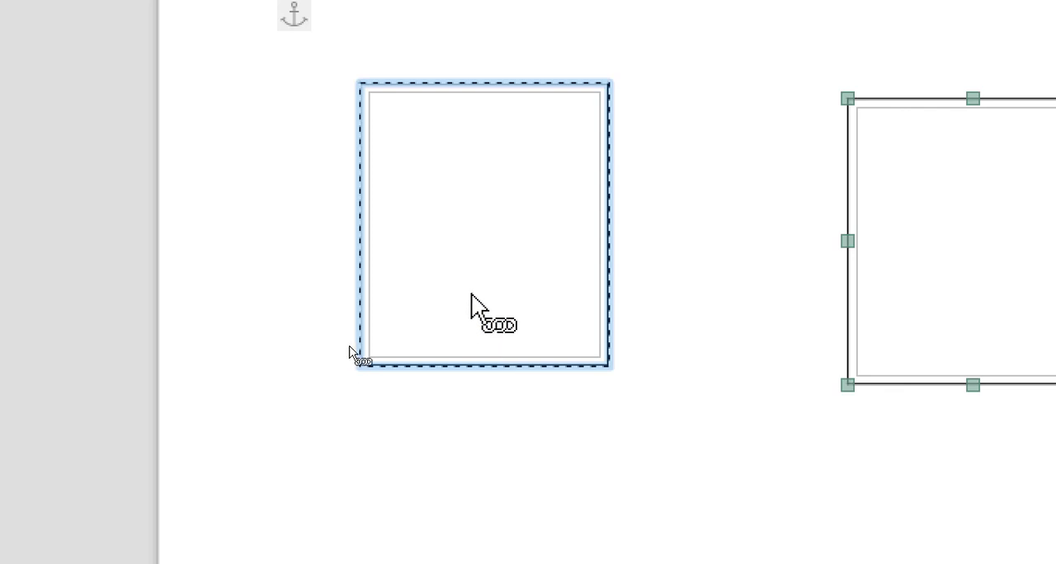
pyautogui.click(365, 93)
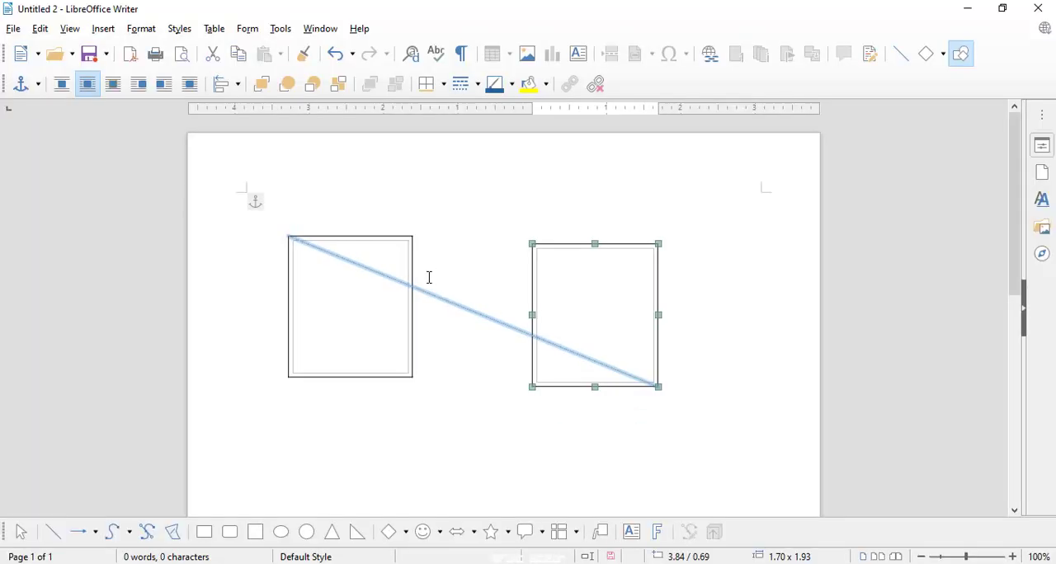
# - Unlink the selected right-hand frame from the left-hand frame
pyautogui.click(103, 30)
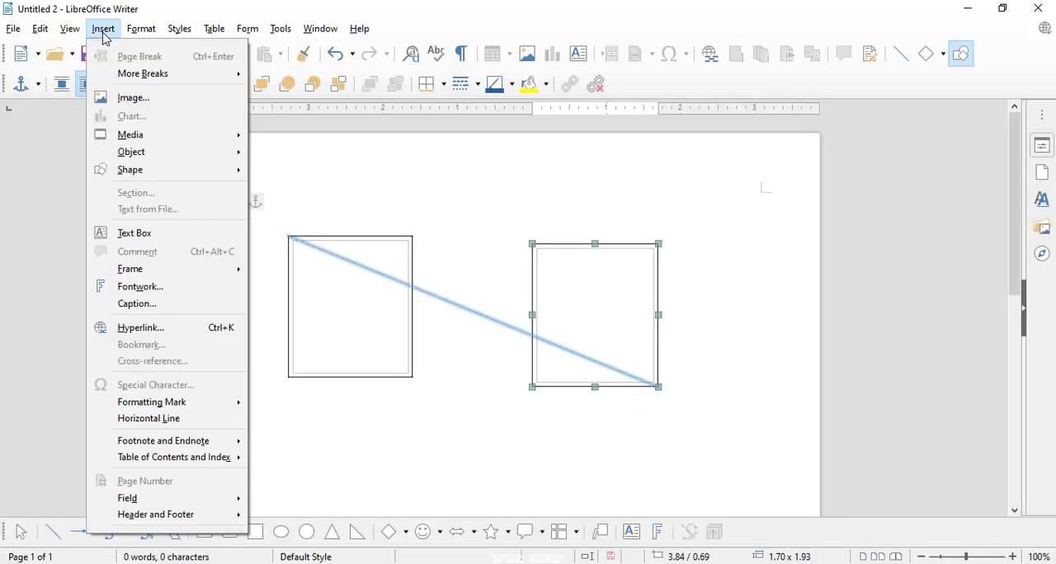
pyautogui.moveTo(141, 28)
pyautogui.moveTo(233, 387)
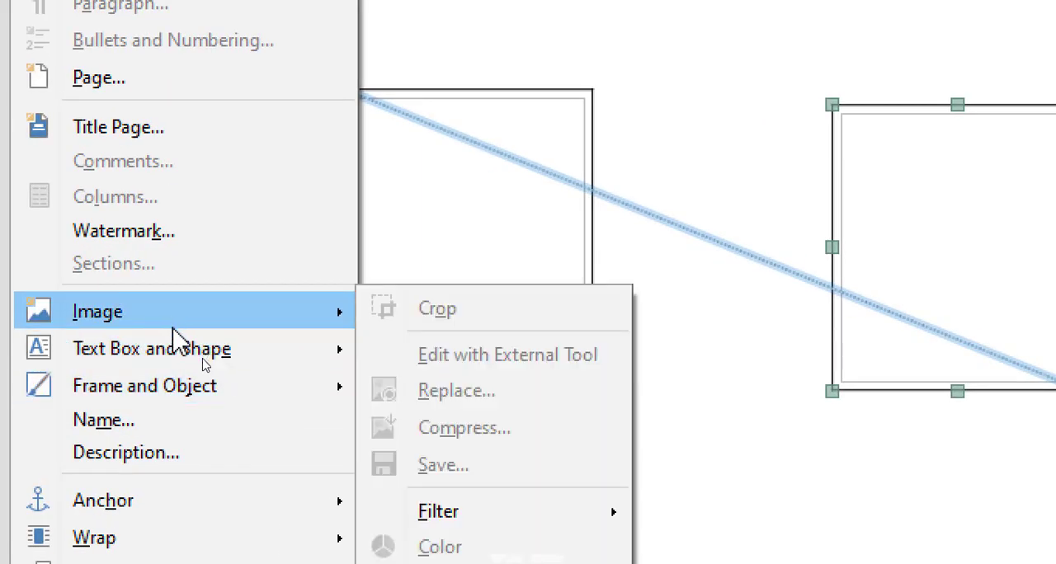
pyautogui.moveTo(194, 356)
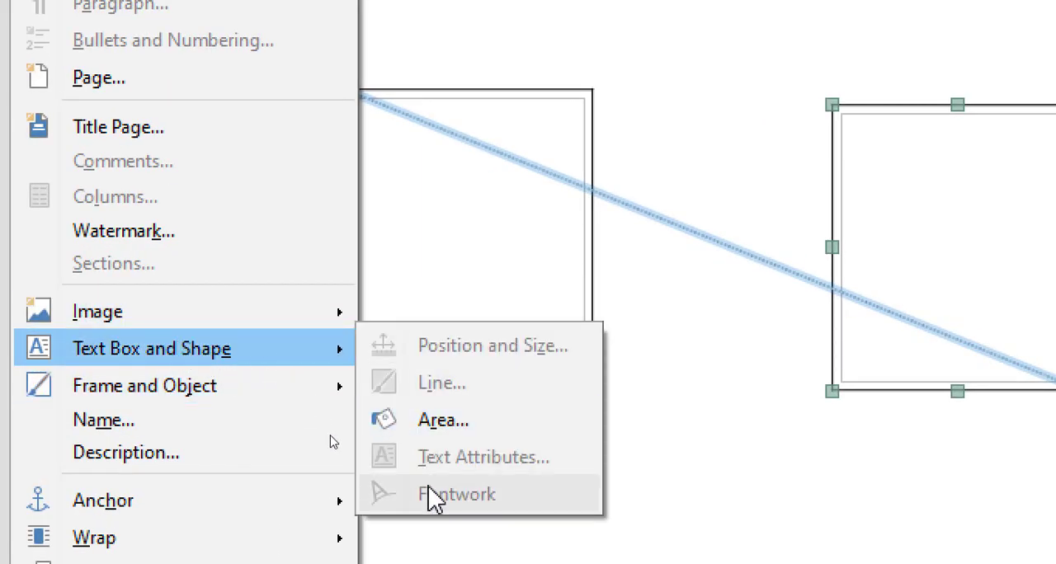
pyautogui.moveTo(245, 401)
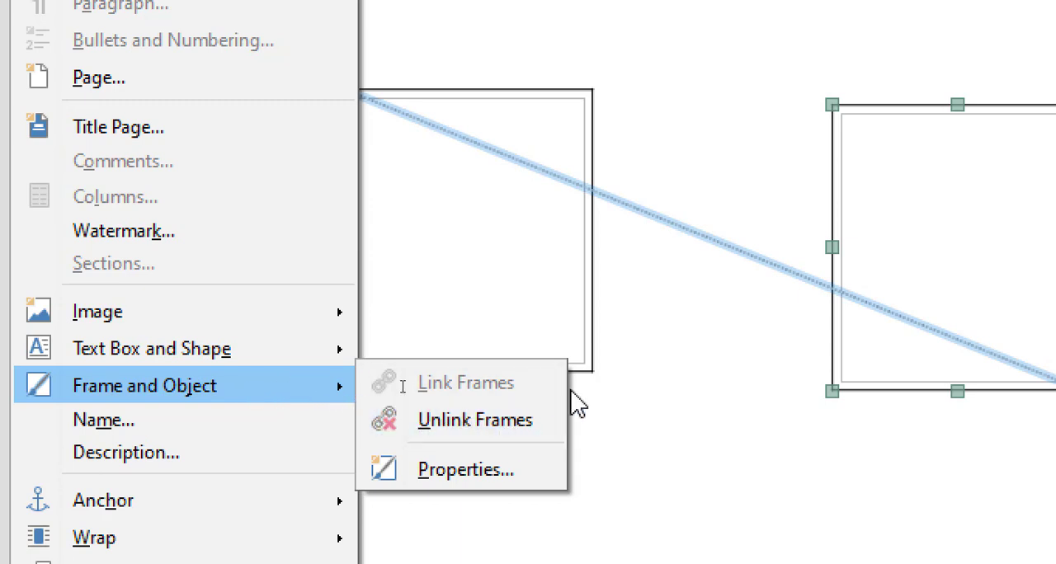
pyautogui.click(528, 424)
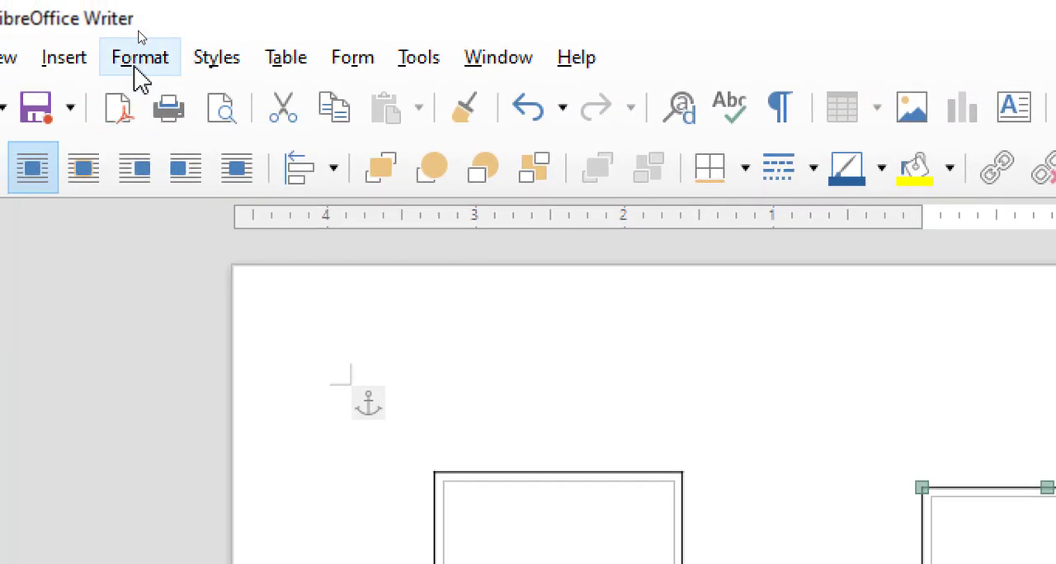
# - Look through the Format commands for text boxes, shapes, frames and objects offered for the selected right-hand frame
pyautogui.click(111, 0)
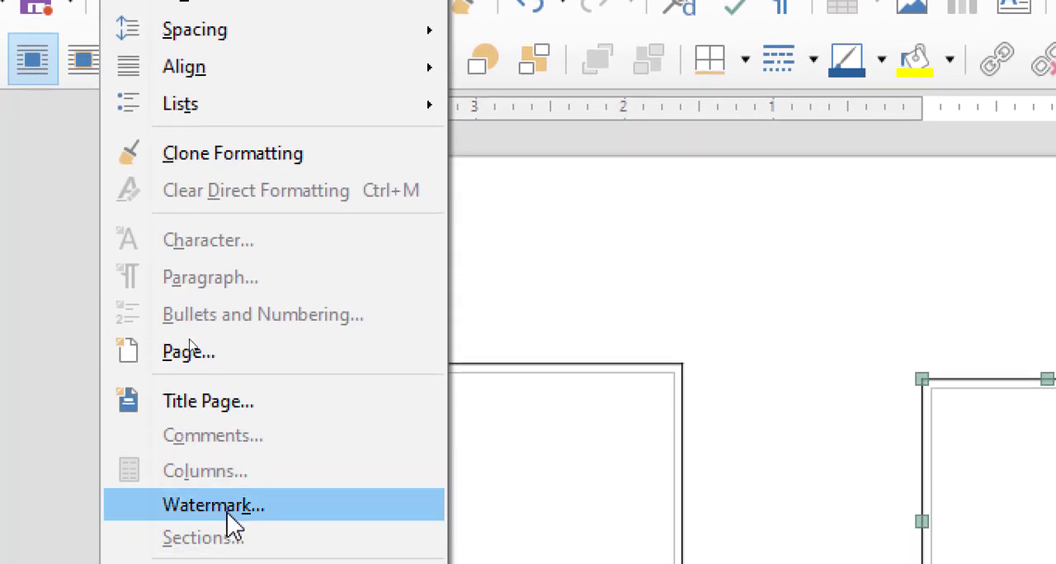
pyautogui.moveTo(268, 524)
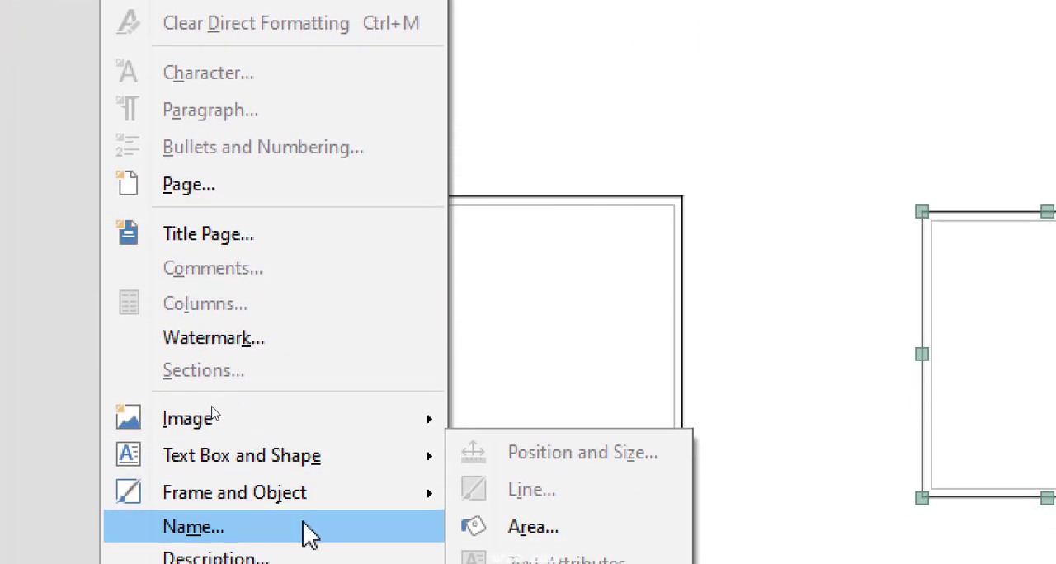
pyautogui.moveTo(247, 459)
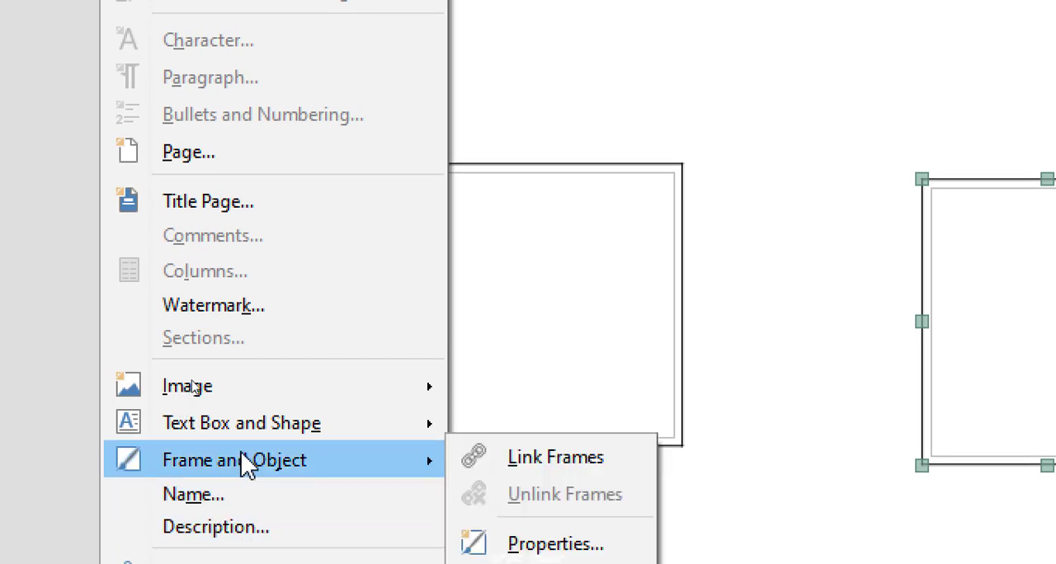
pyautogui.moveTo(264, 428)
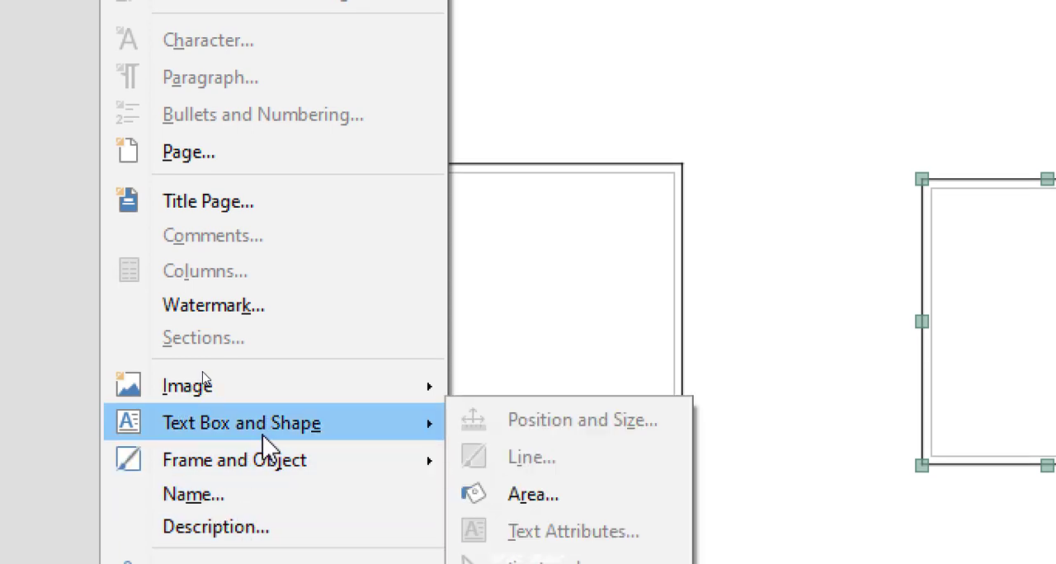
pyautogui.moveTo(266, 399)
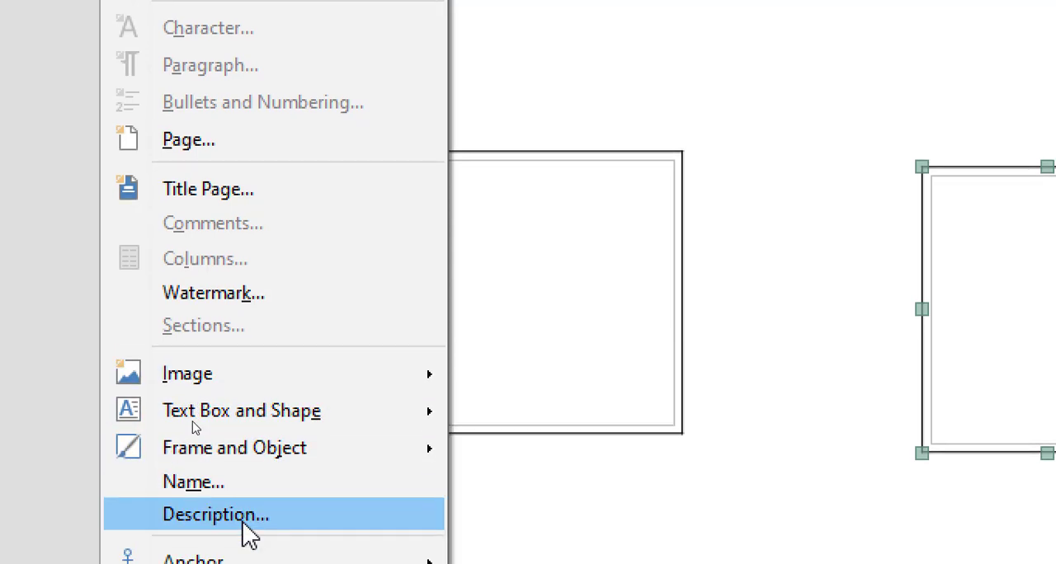
pyautogui.moveTo(287, 454)
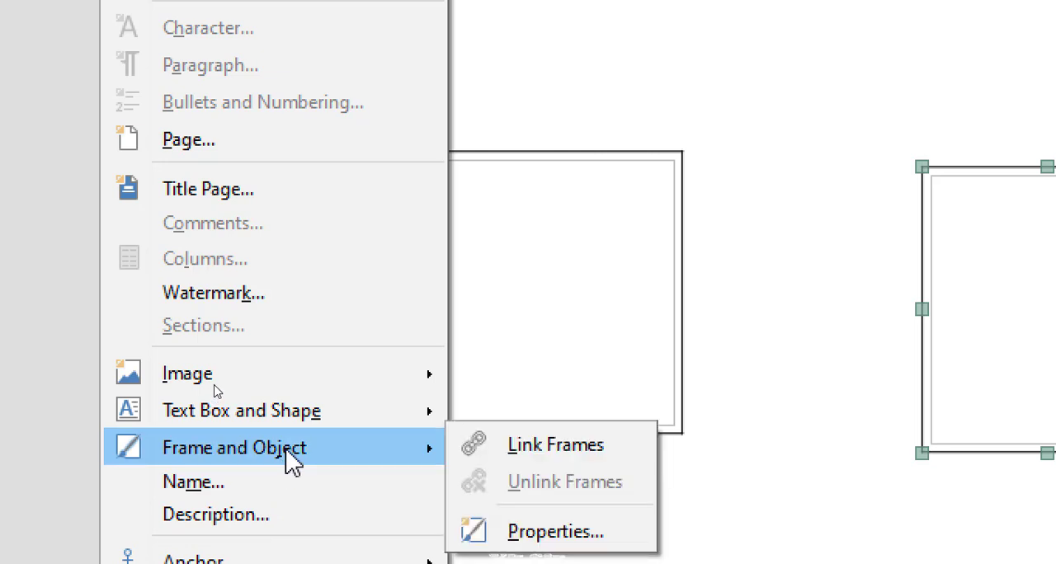